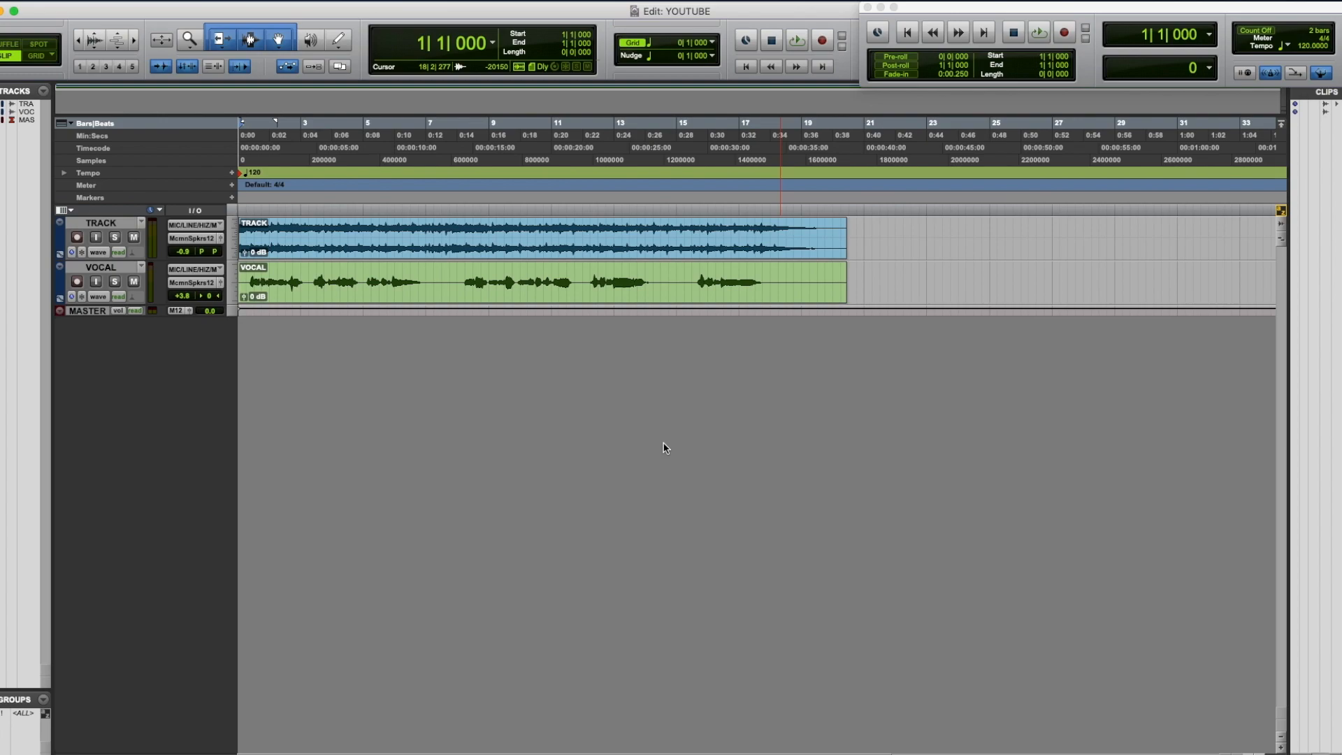
Step: Listen to the opening bars of the TRACK and VOCAL clips together and bring up the Mix window
key(space)
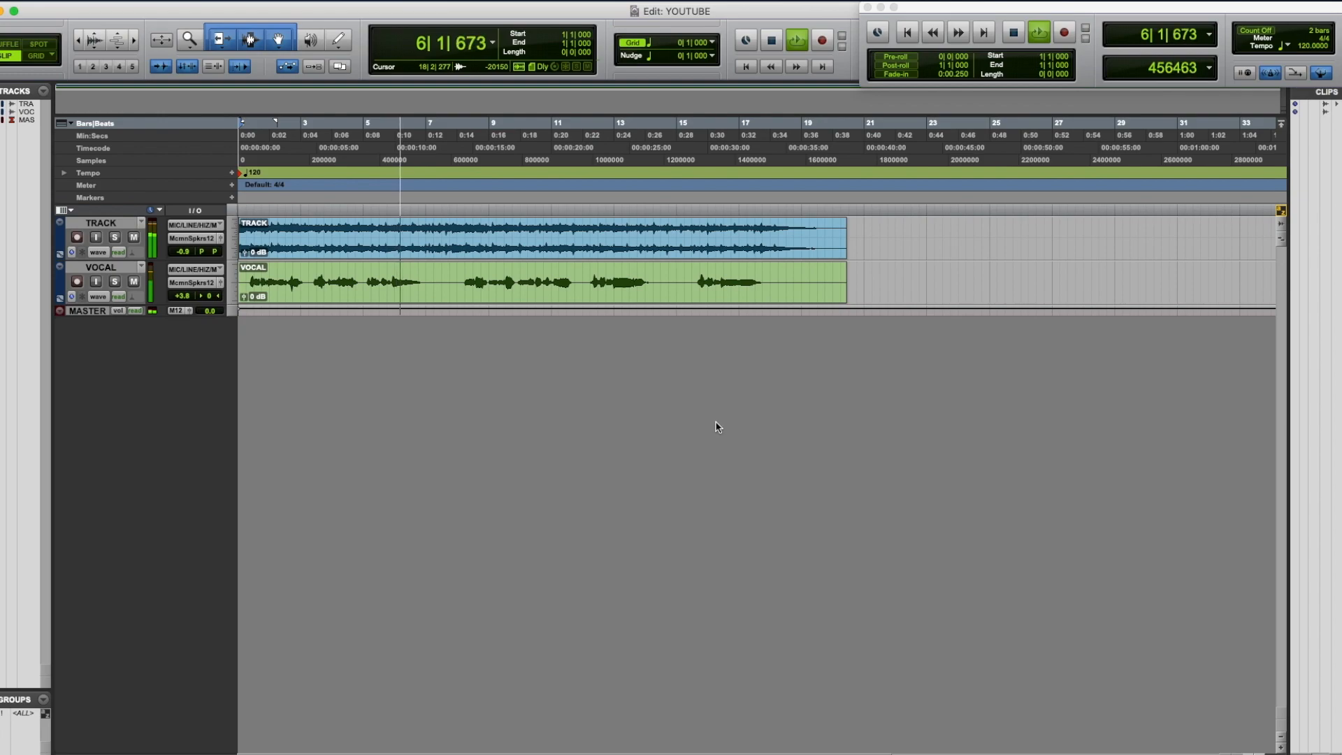
key(space)
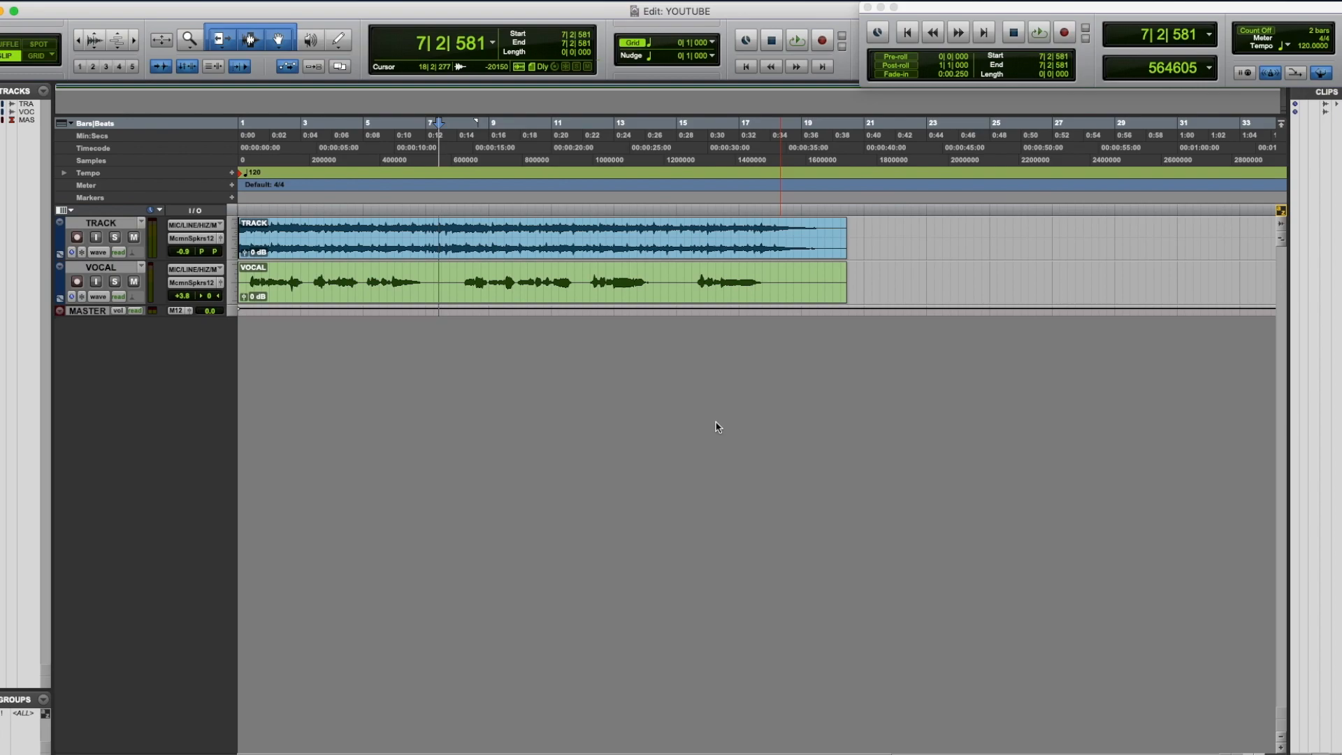
key(super+equal)
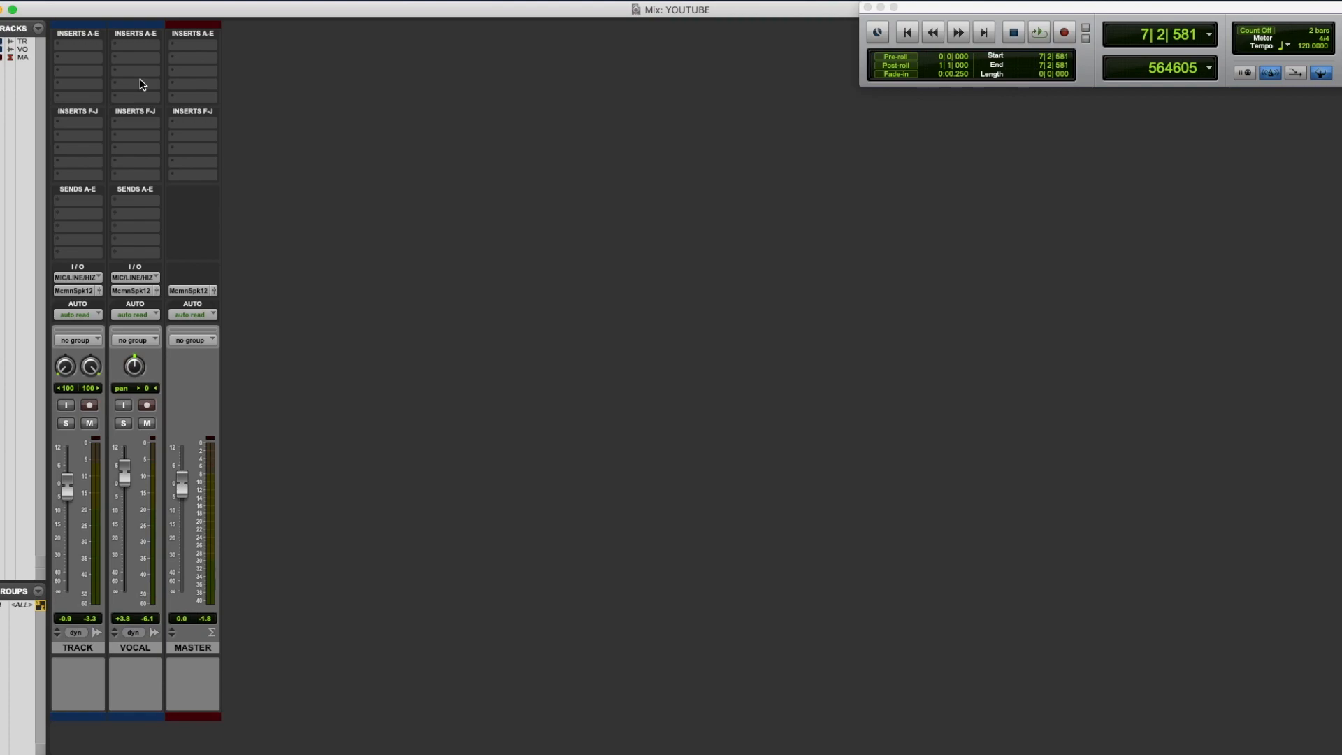
Step: Insert the mono Dyn3 Compressor/Limiter in the first insert slot of the VOCAL track
click(144, 47)
mouse_move(259, 48)
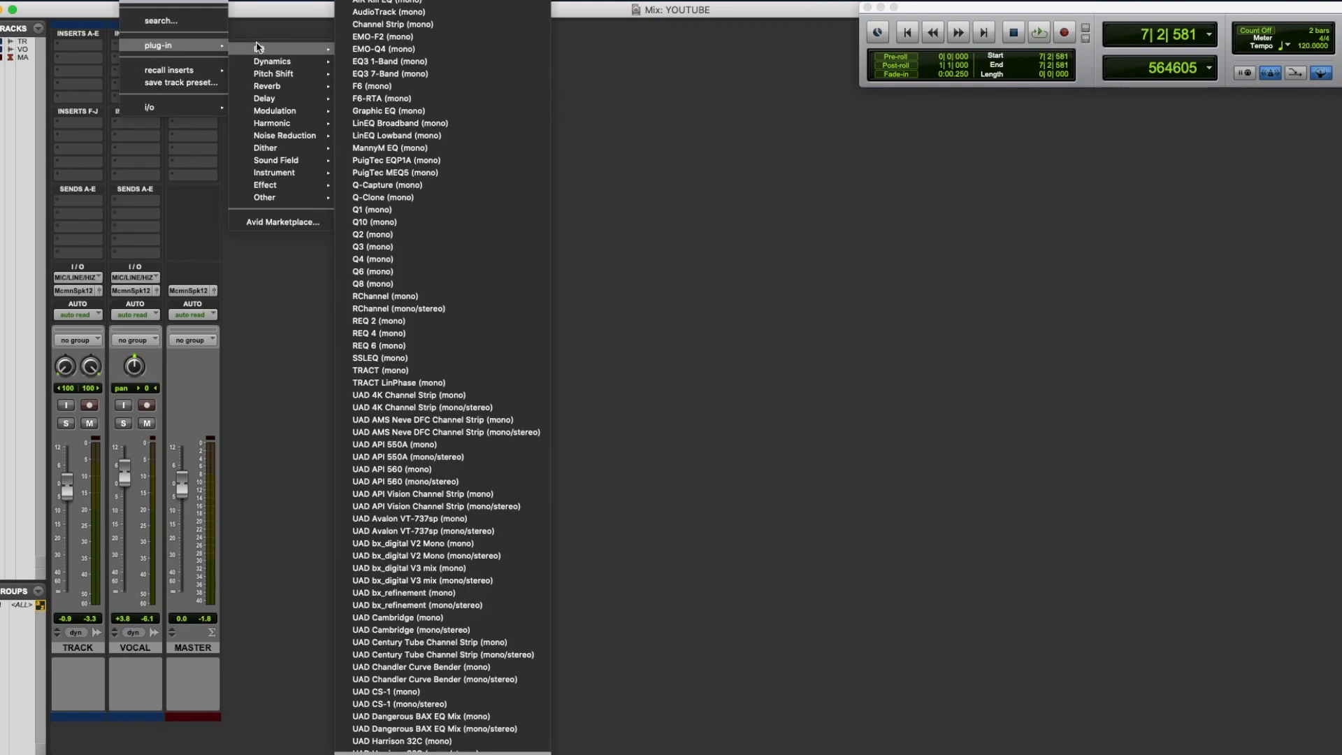
mouse_move(283, 66)
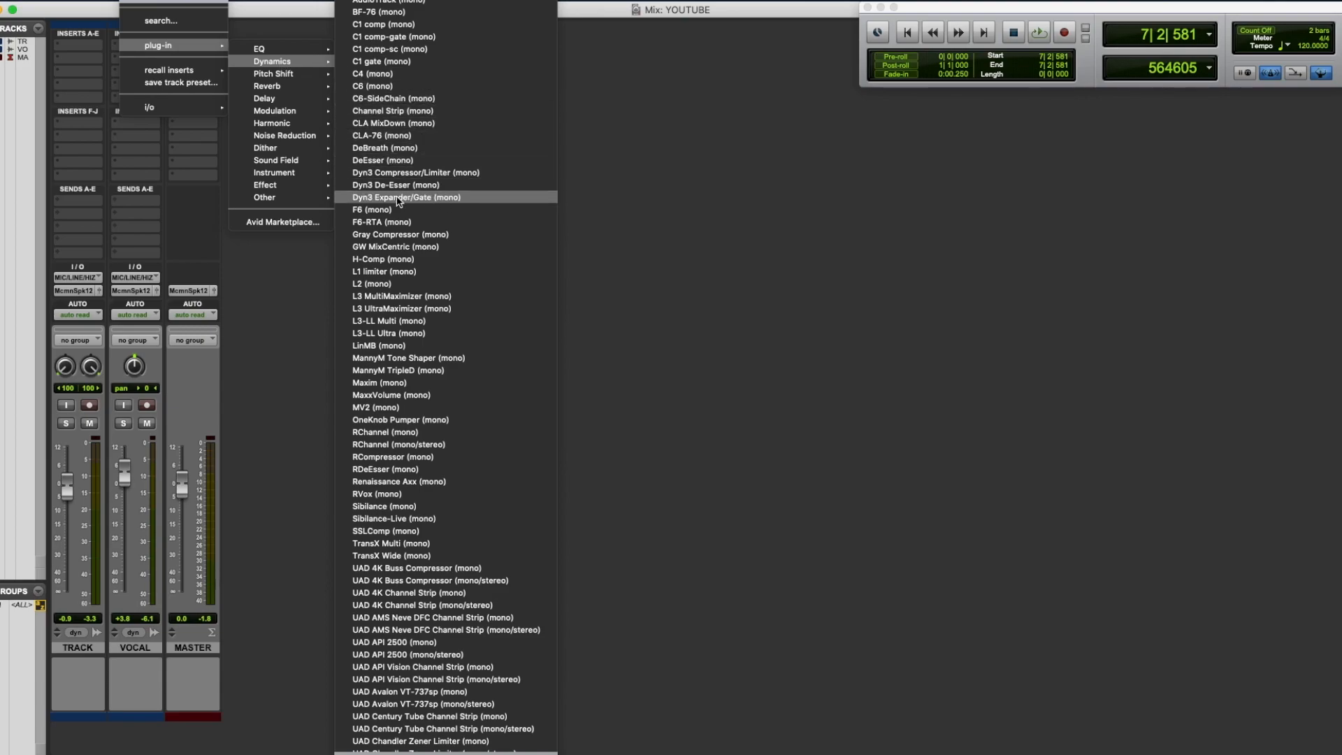
click(422, 175)
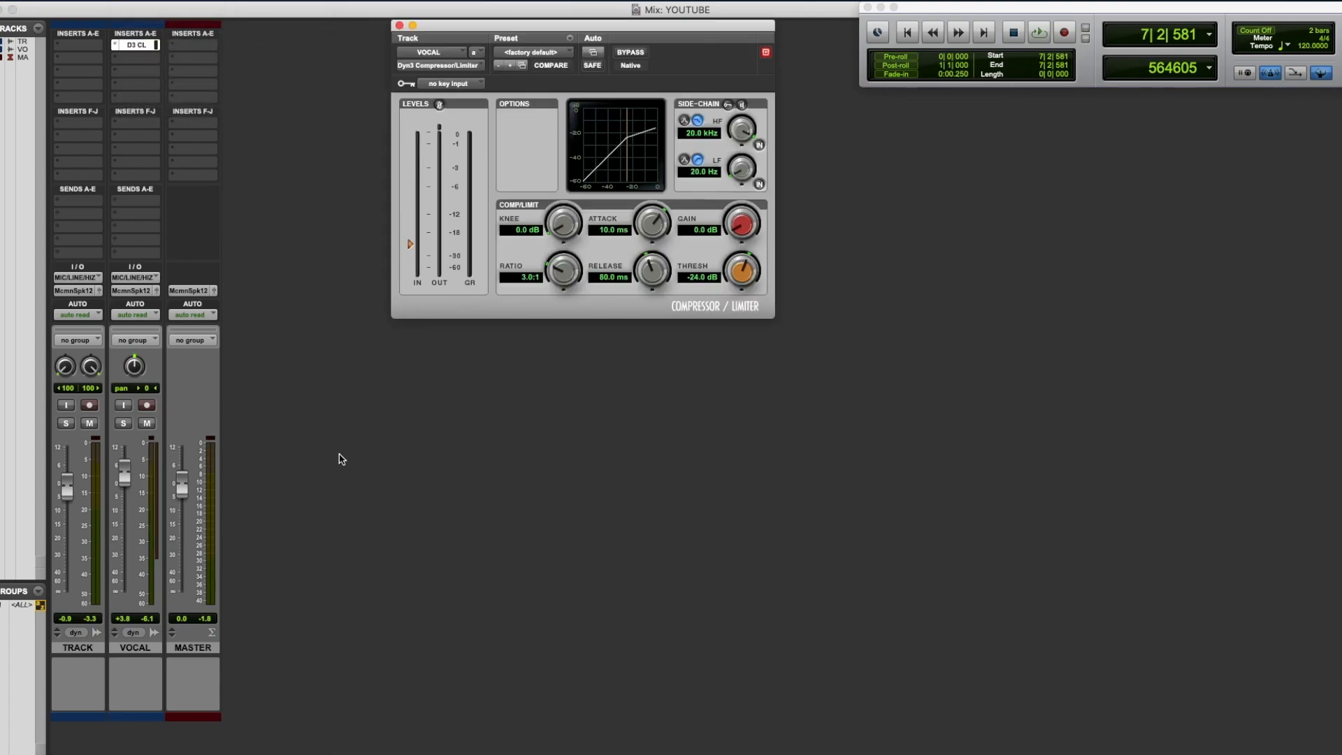
Step: Solo the VOCAL track and play it from the start of the session
click(123, 422)
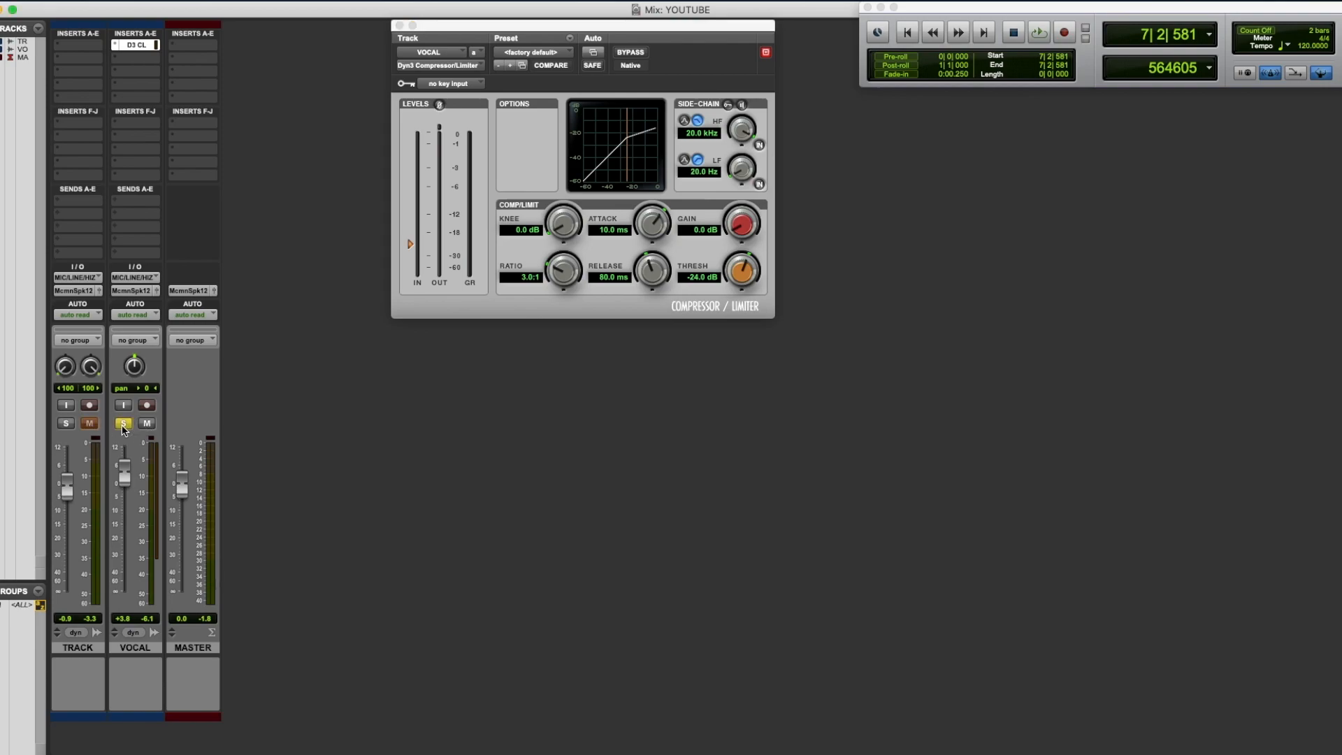
click(908, 33)
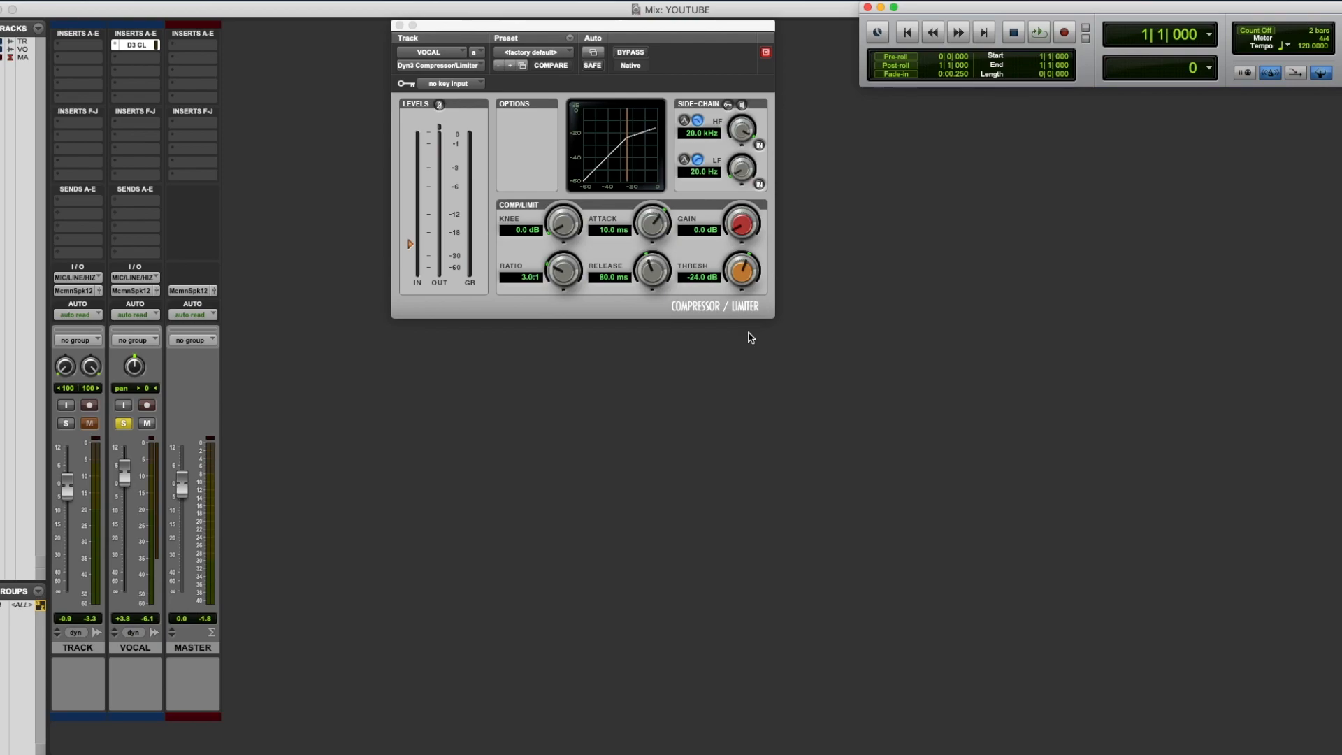
key(space)
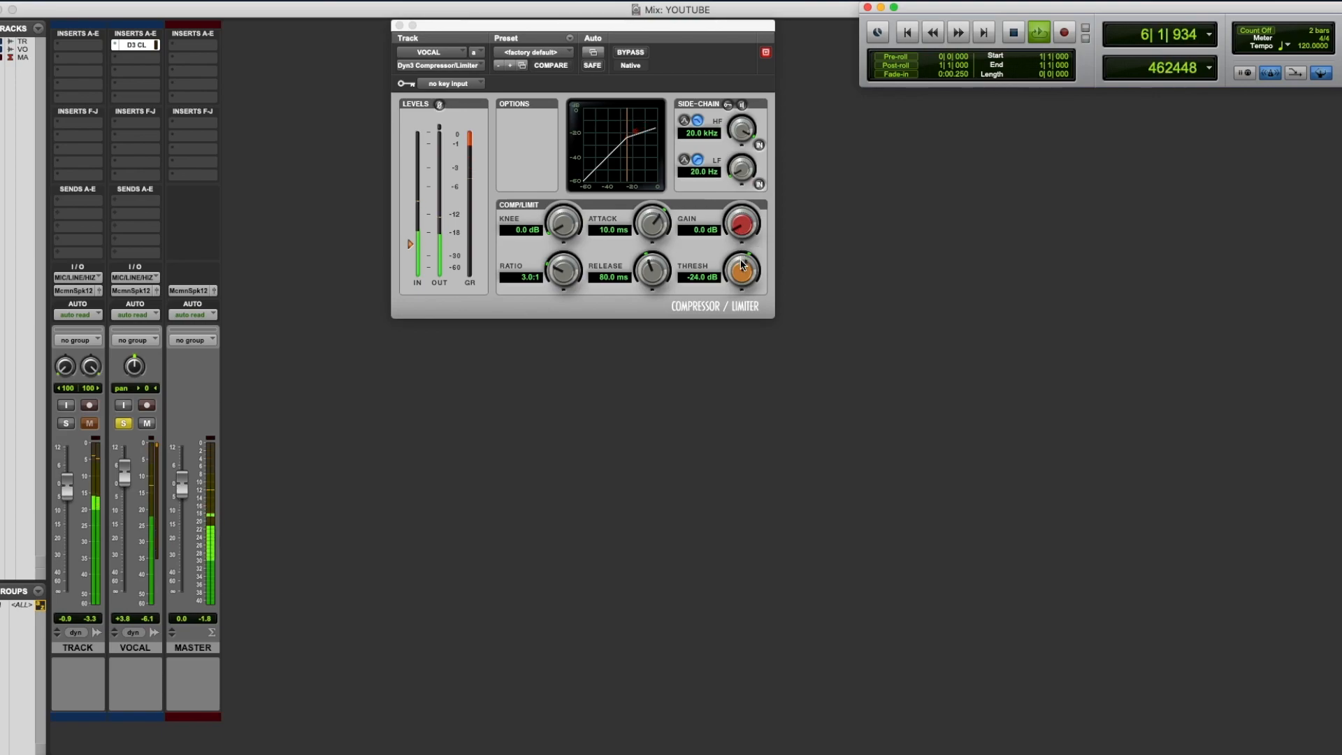
Step: Set the vocal compressor's threshold to -27.1 dB, release to 37.7 ms and knee to 25.4 dB during playback
mouse_move(738, 274)
mouse_down()
mouse_move(737, 313)
mouse_move(732, 300)
mouse_up()
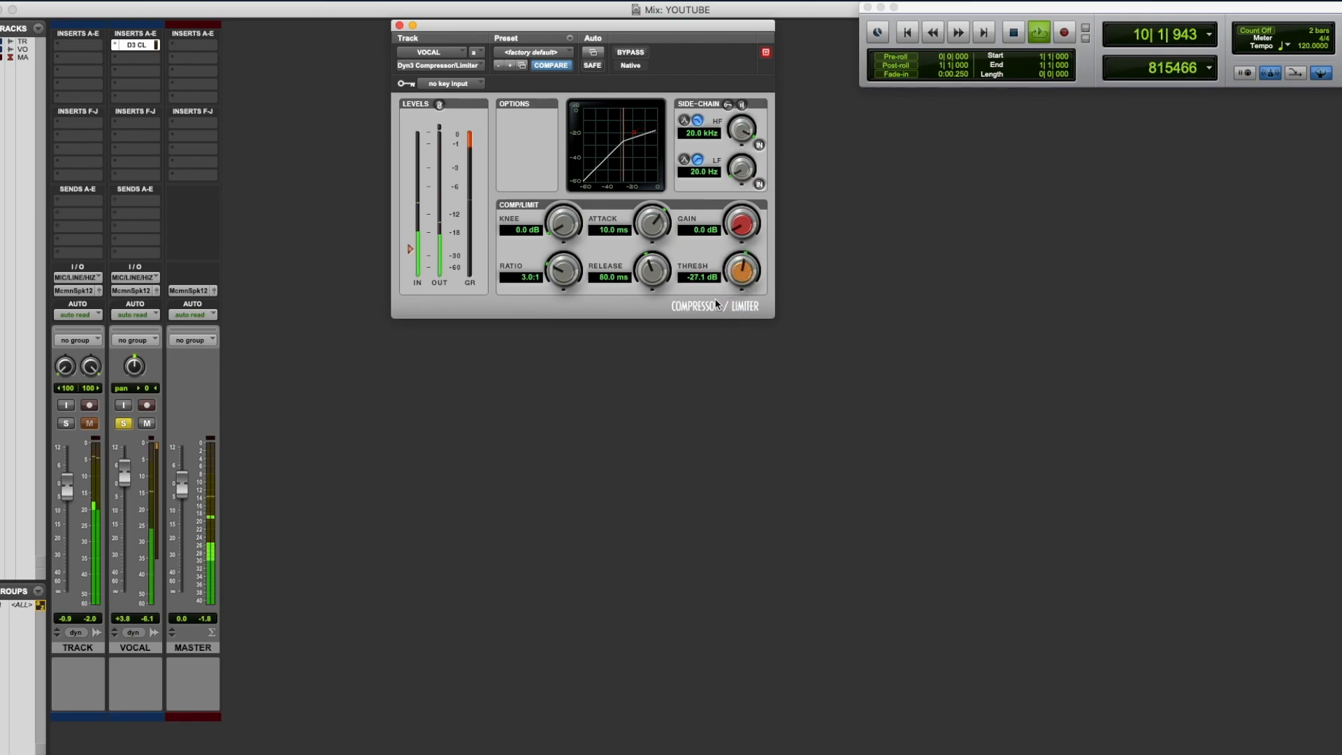
mouse_move(651, 269)
mouse_down()
mouse_move(653, 297)
mouse_move(654, 265)
mouse_up()
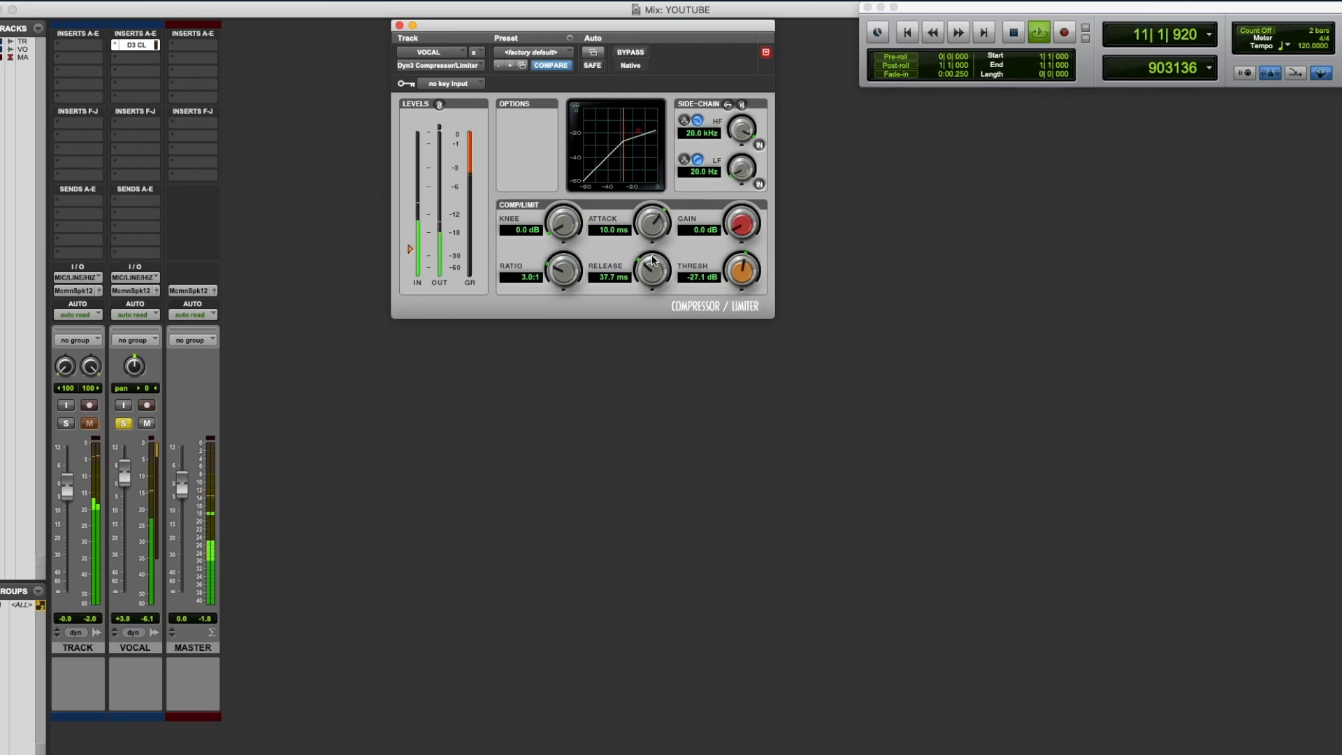
drag(566, 244, 566, 164)
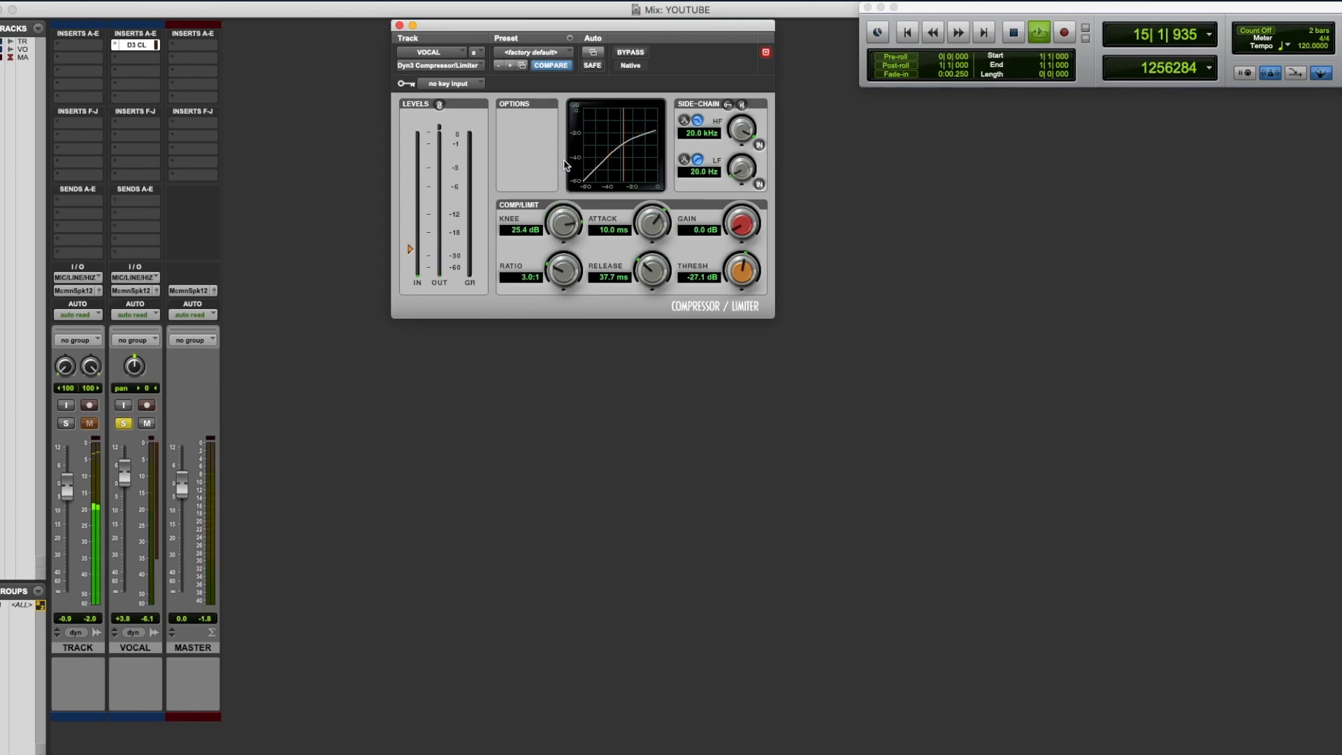
Step: Replay the vocal from the start, raise the compressor threshold to -13.2 dB and compare the sound with the effect bypassed
click(908, 32)
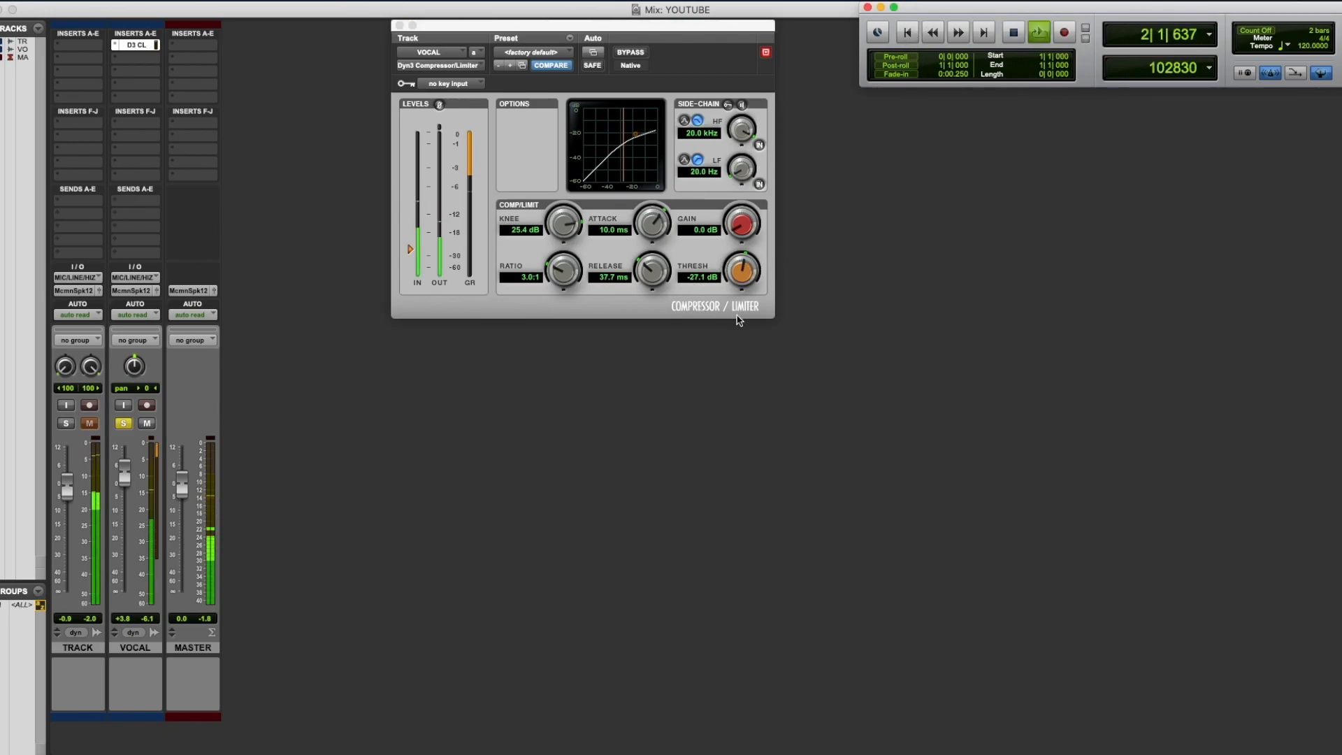
click(745, 272)
drag(744, 273, 748, 225)
click(634, 53)
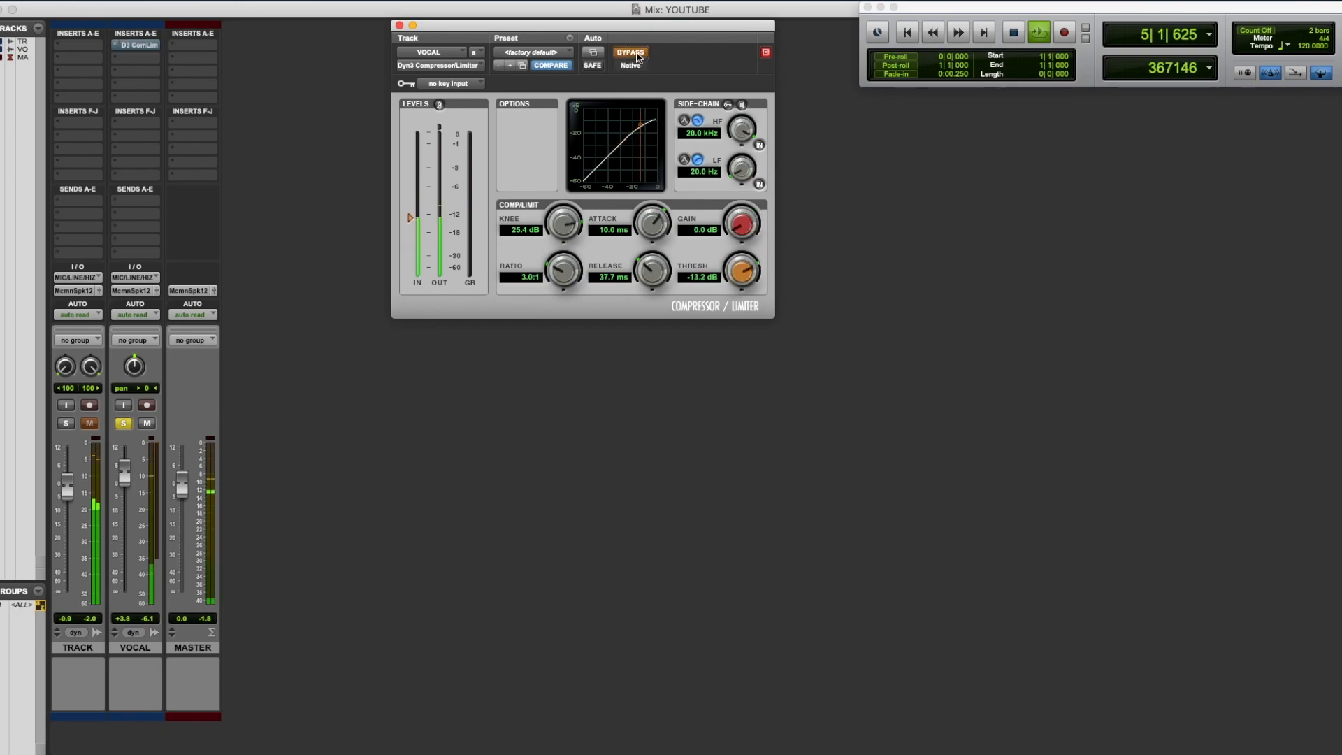
click(636, 53)
Step: Set the compressor's makeup gain to 1.3 dB by comparing the vocal level with and without bypass, and stop playback
drag(742, 232, 742, 232)
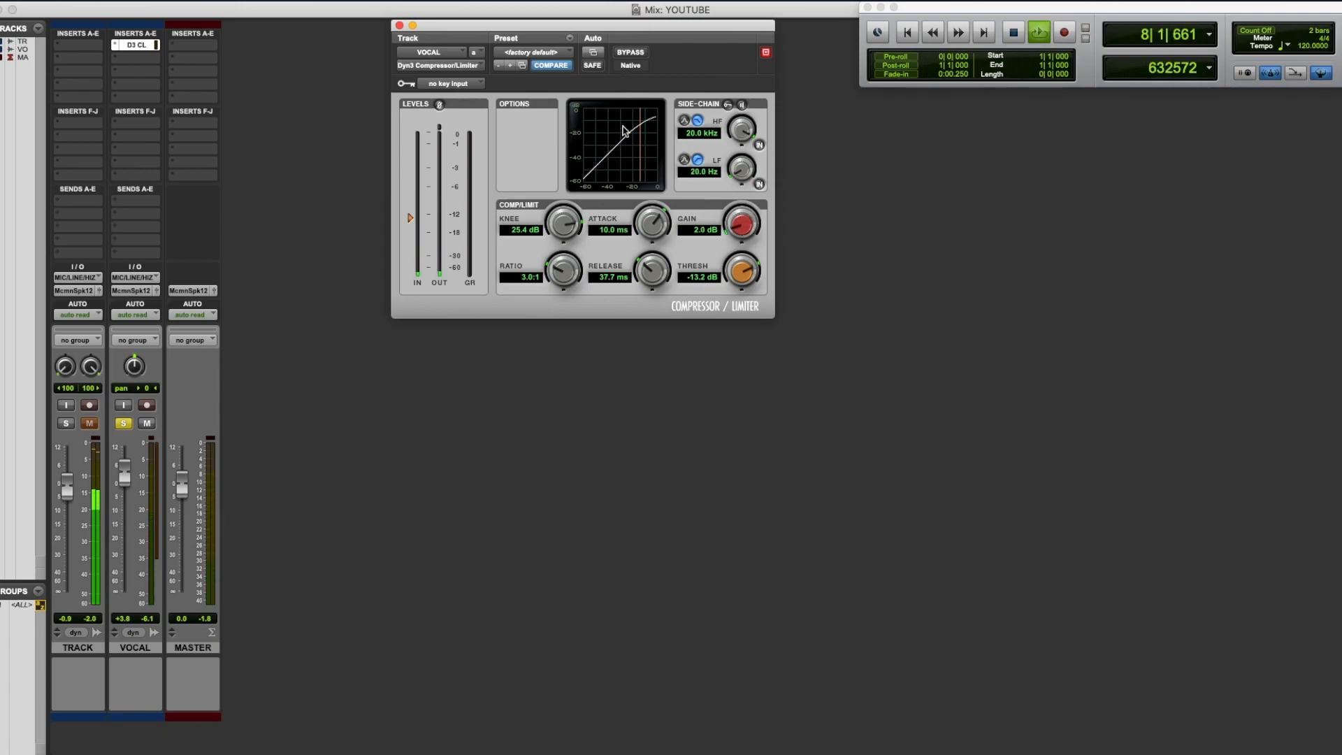
click(638, 53)
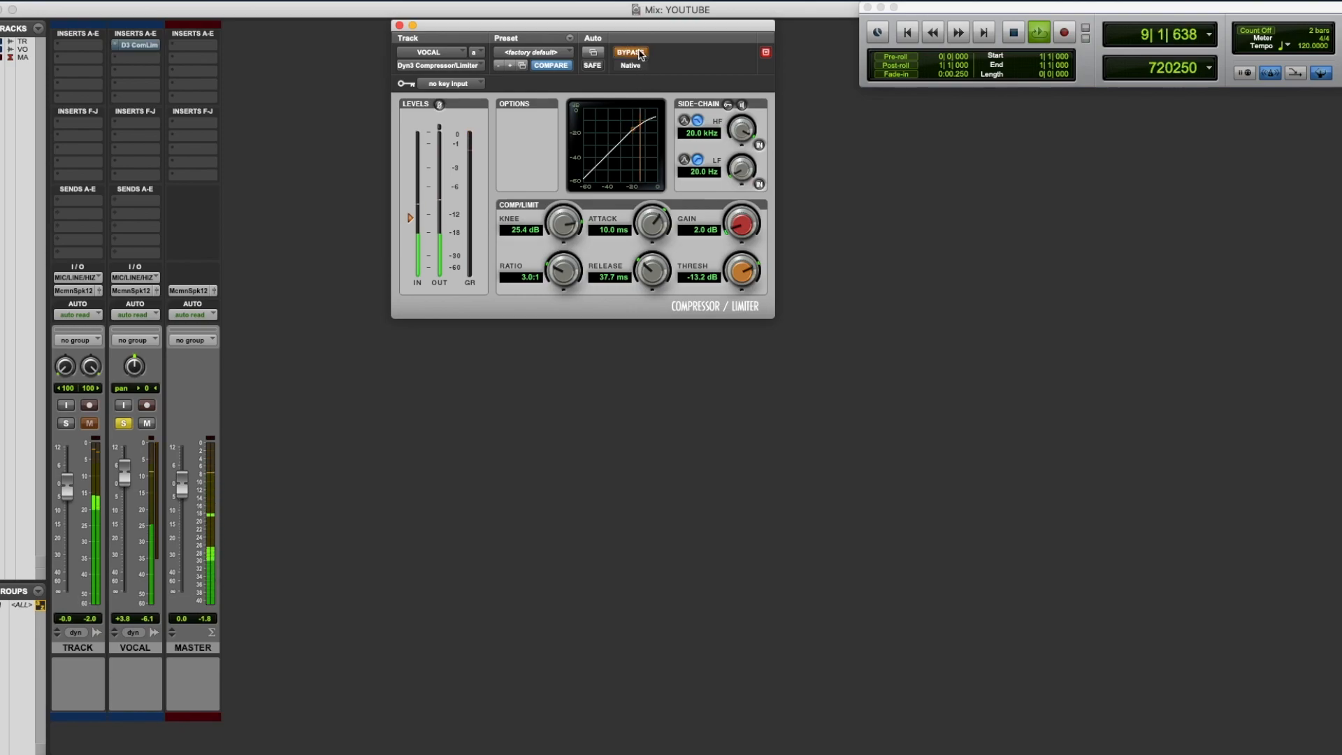
click(638, 53)
drag(739, 225, 737, 235)
click(631, 53)
click(631, 53)
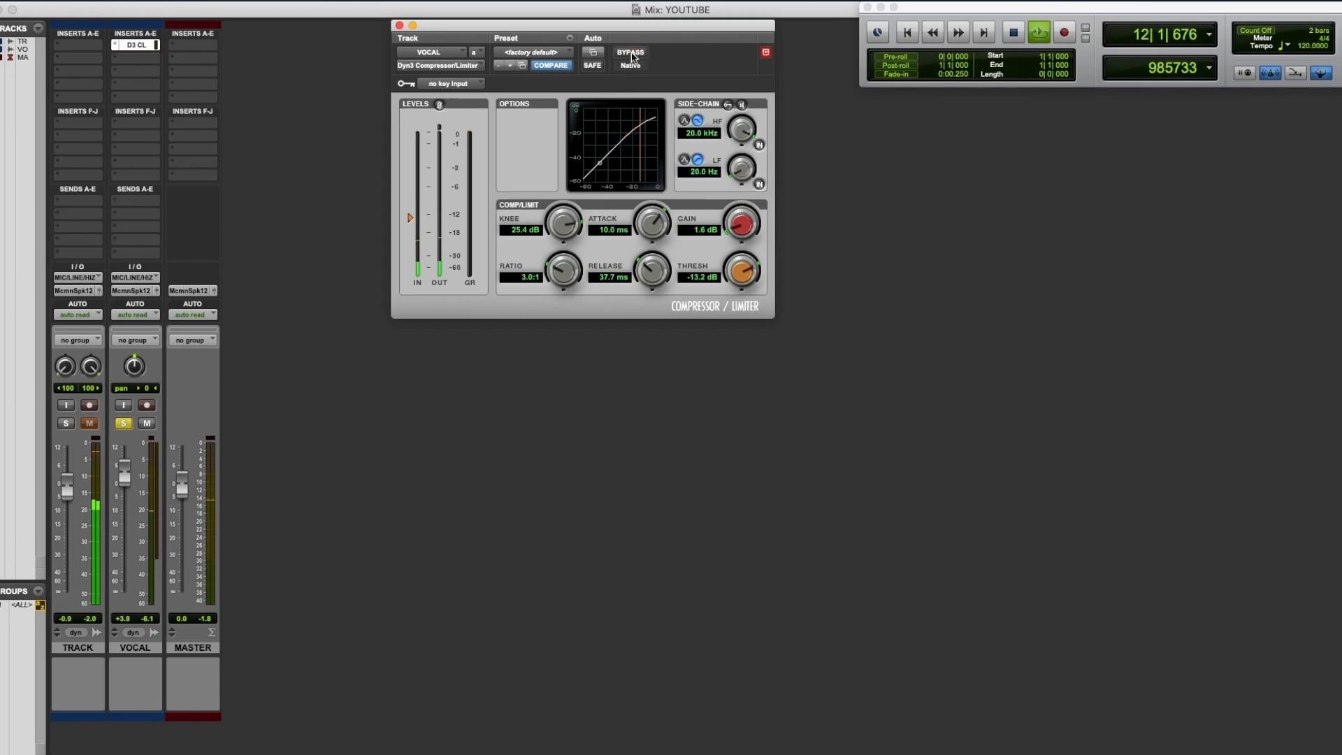
drag(742, 232, 743, 234)
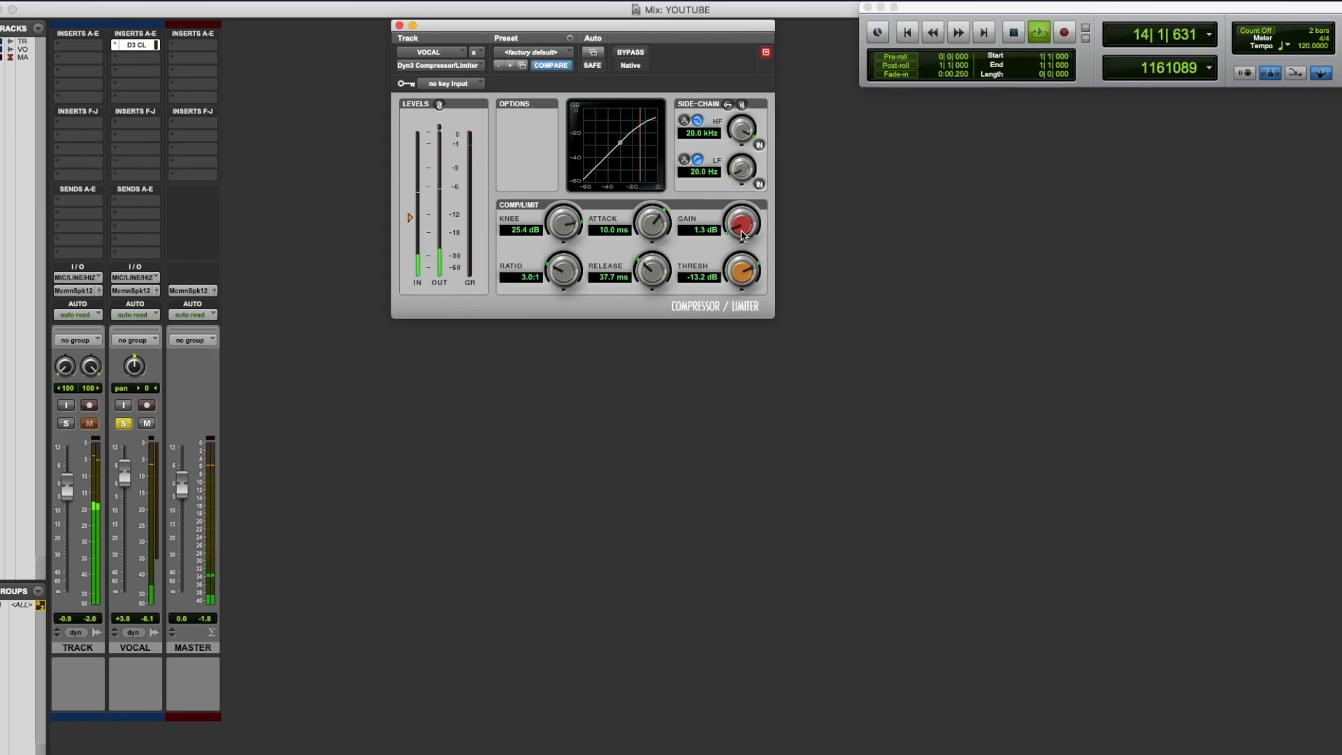
key(space)
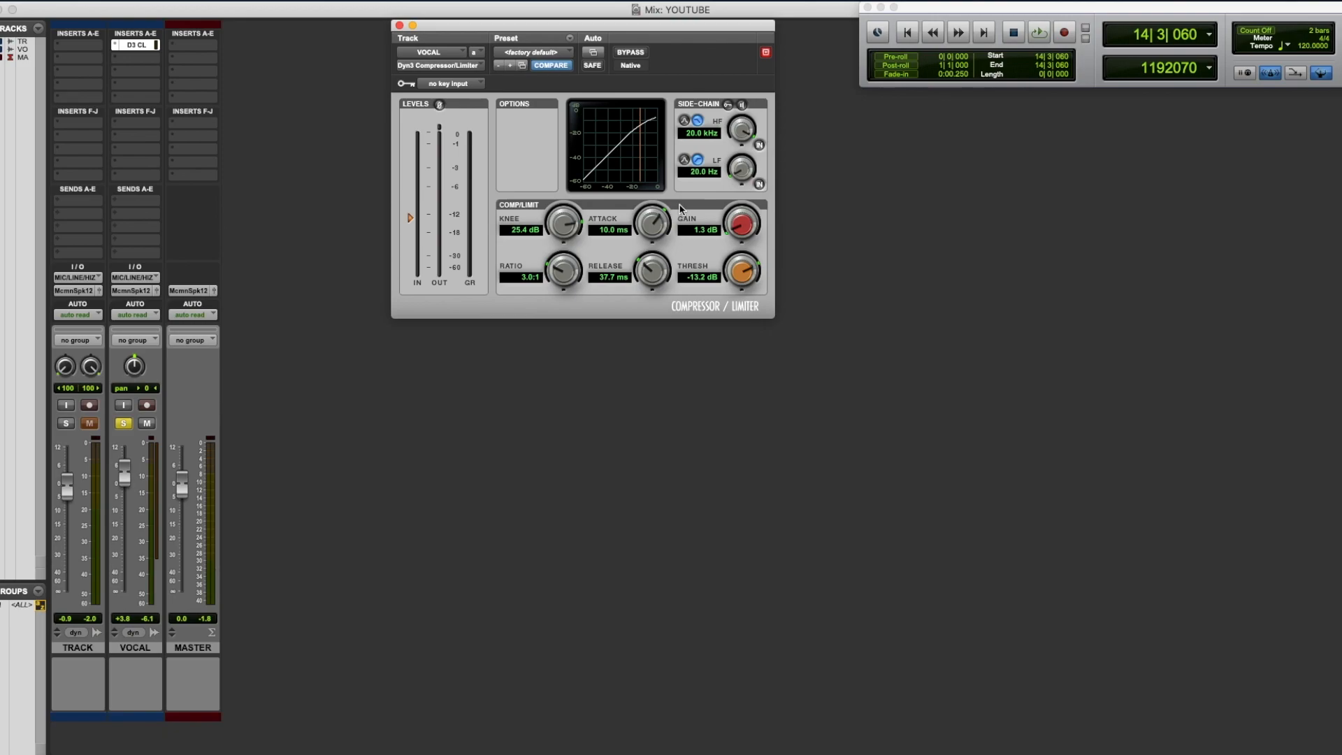
Step: Close the compressor window and insert the mono EQ3 7-Band in the VOCAL track's second insert slot
click(399, 25)
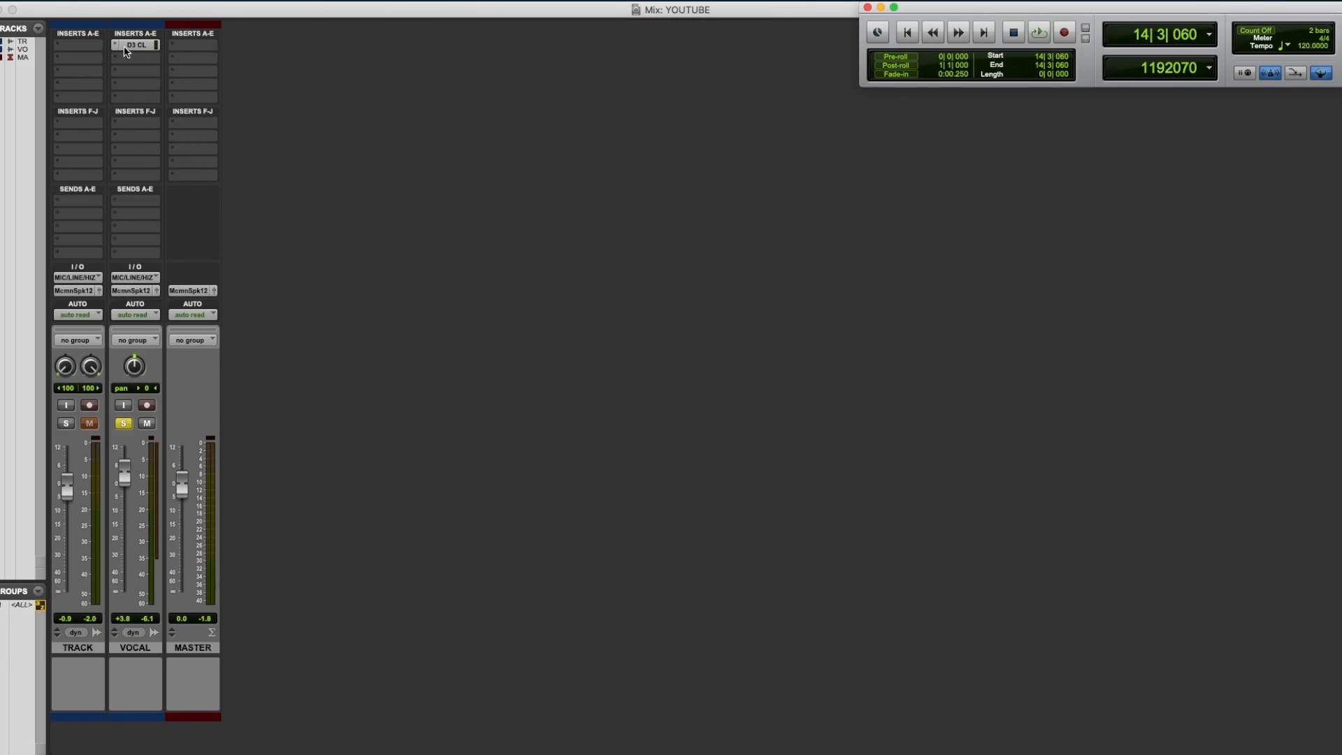
click(145, 62)
mouse_move(155, 60)
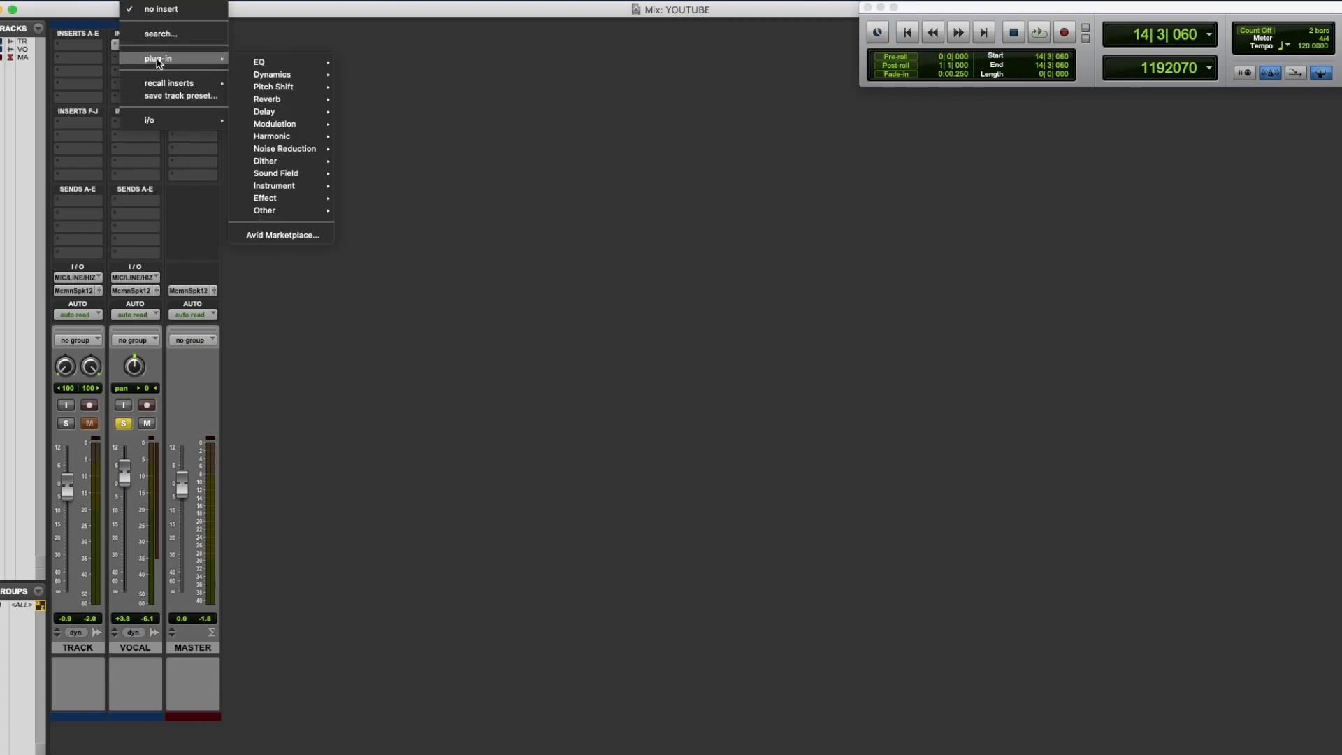
mouse_move(285, 64)
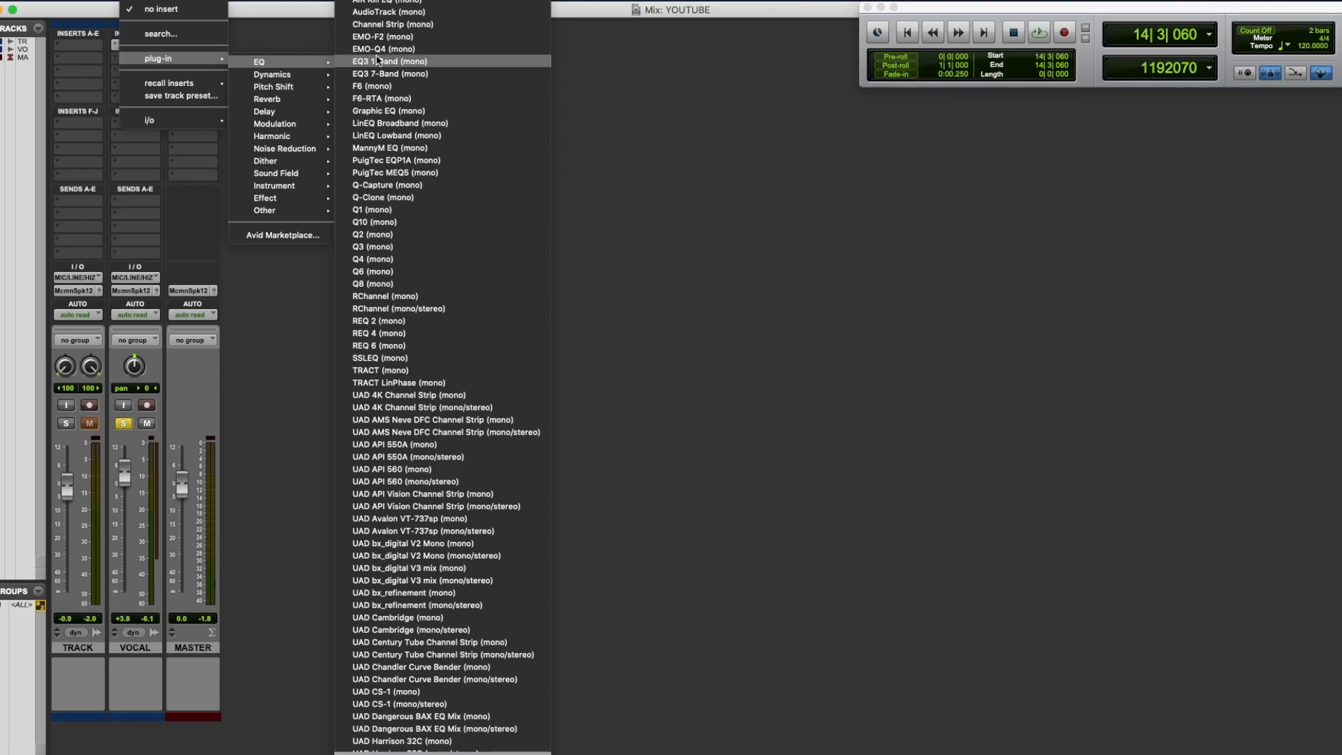
click(391, 75)
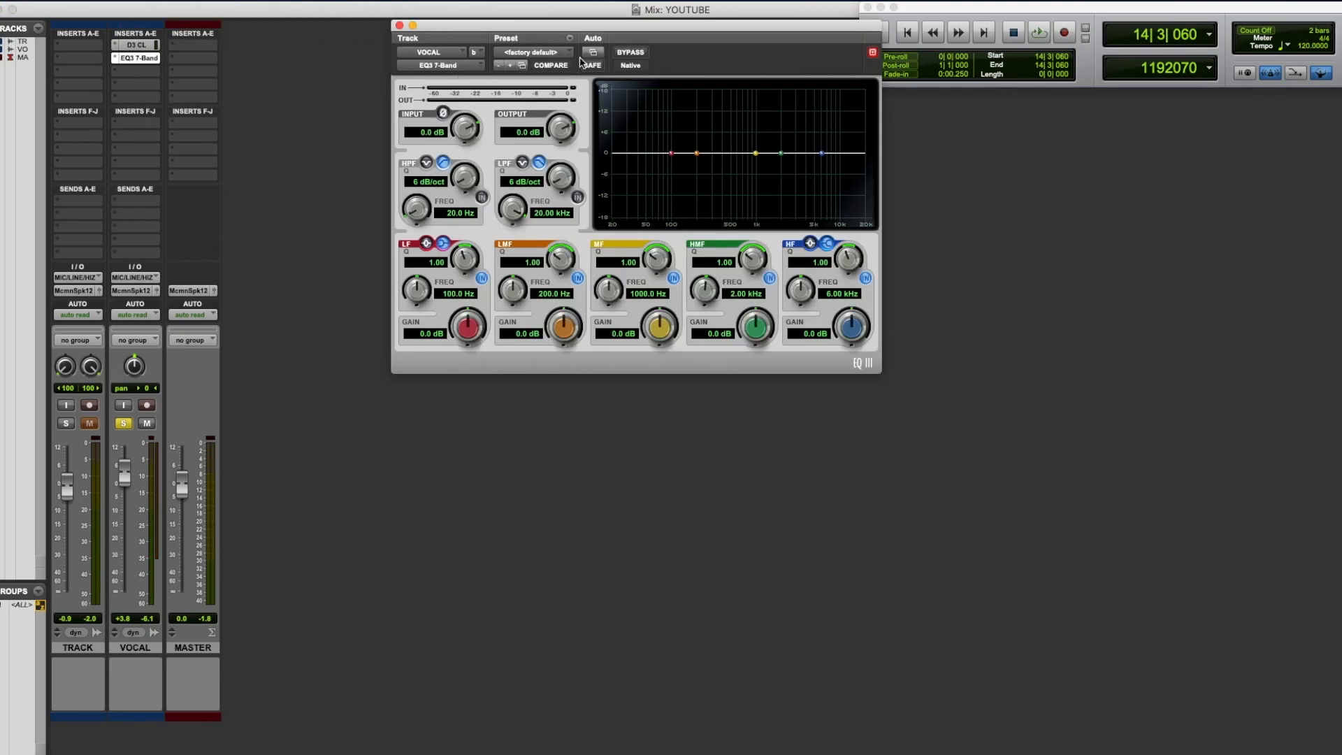
Step: Play the vocal from the start and set the EQ's high-pass filter to 105.5 Hz at 12 dB/oct
click(907, 35)
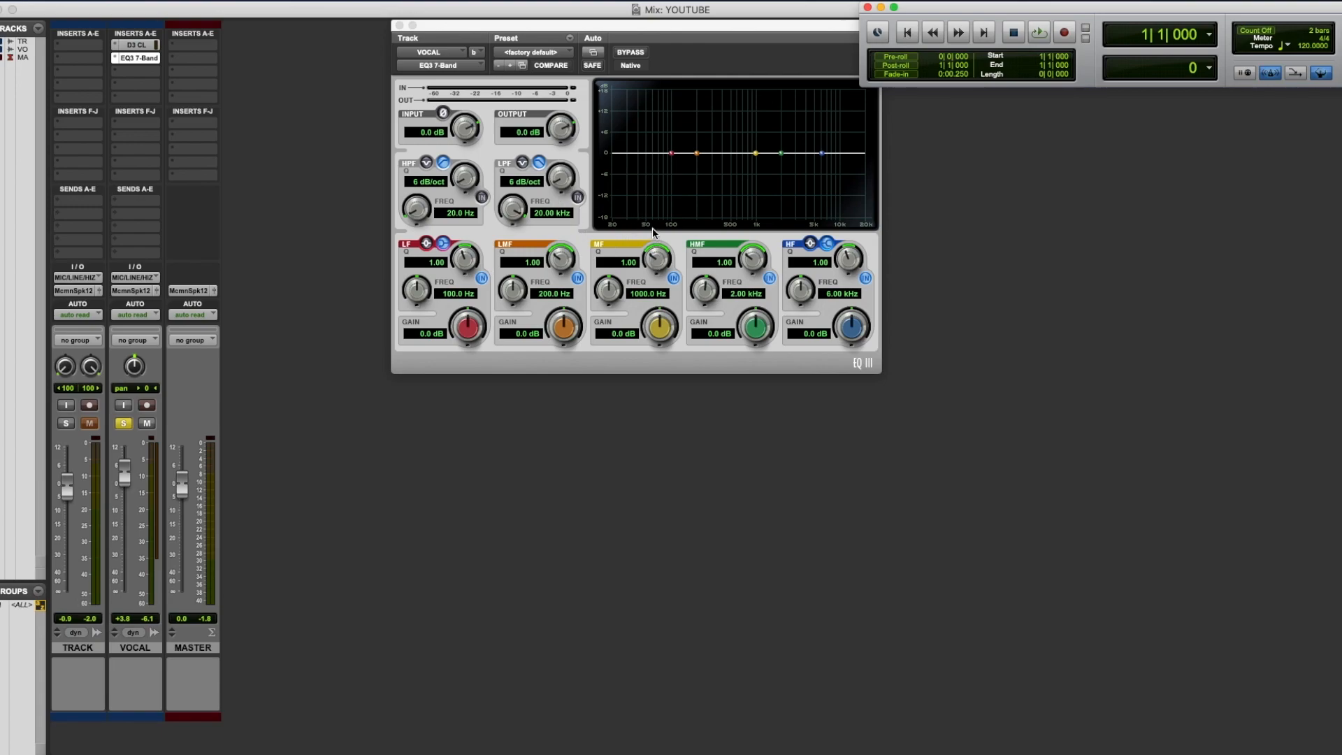
key(space)
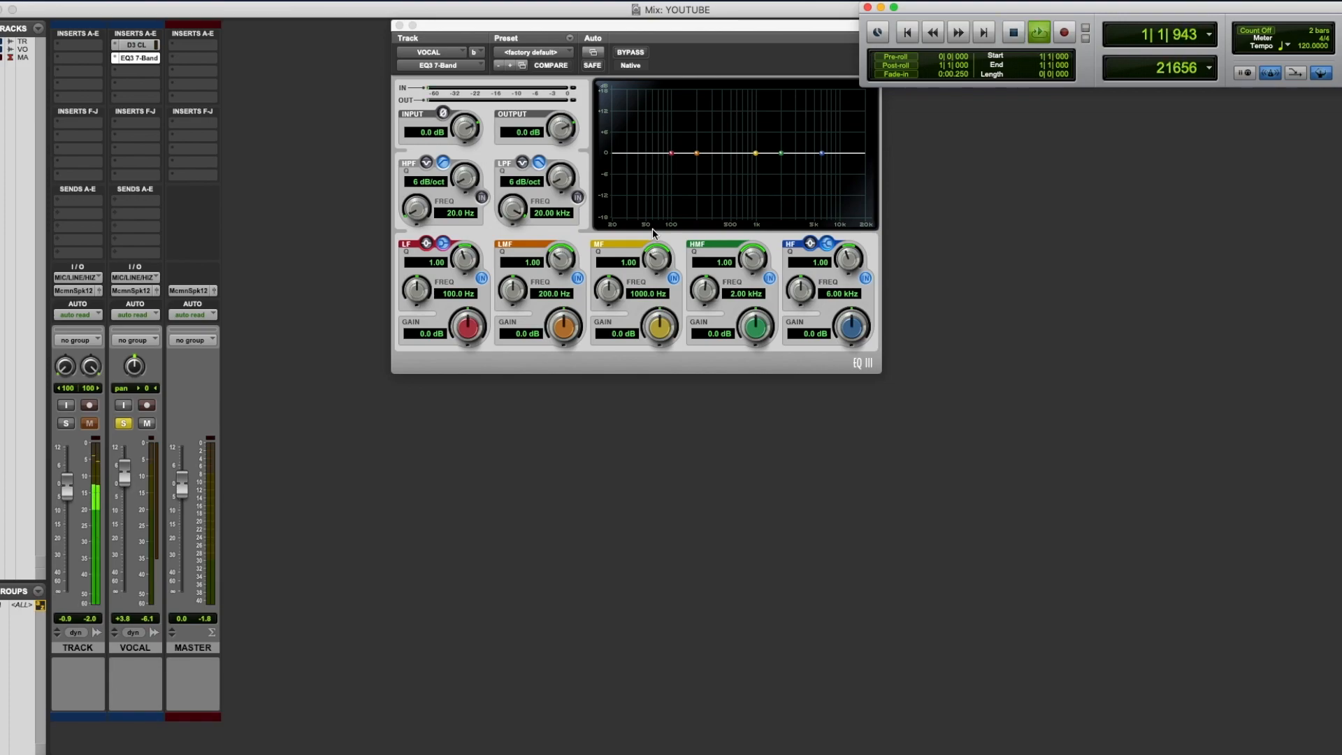
drag(417, 210, 464, 165)
drag(416, 217, 406, 266)
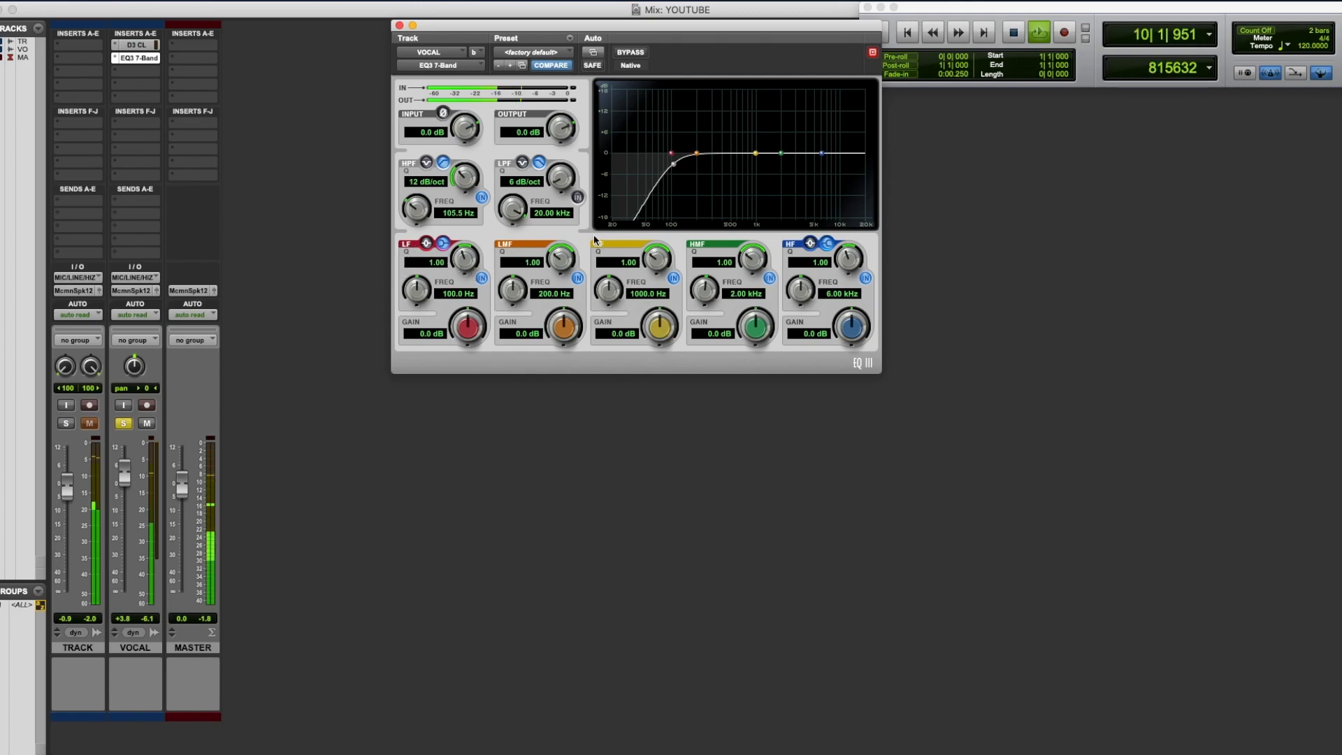
Step: Cut the vocal's low mids by 6.7 dB at 380.7 Hz with a Q of 5.01 during playback, and stop
drag(514, 291, 513, 285)
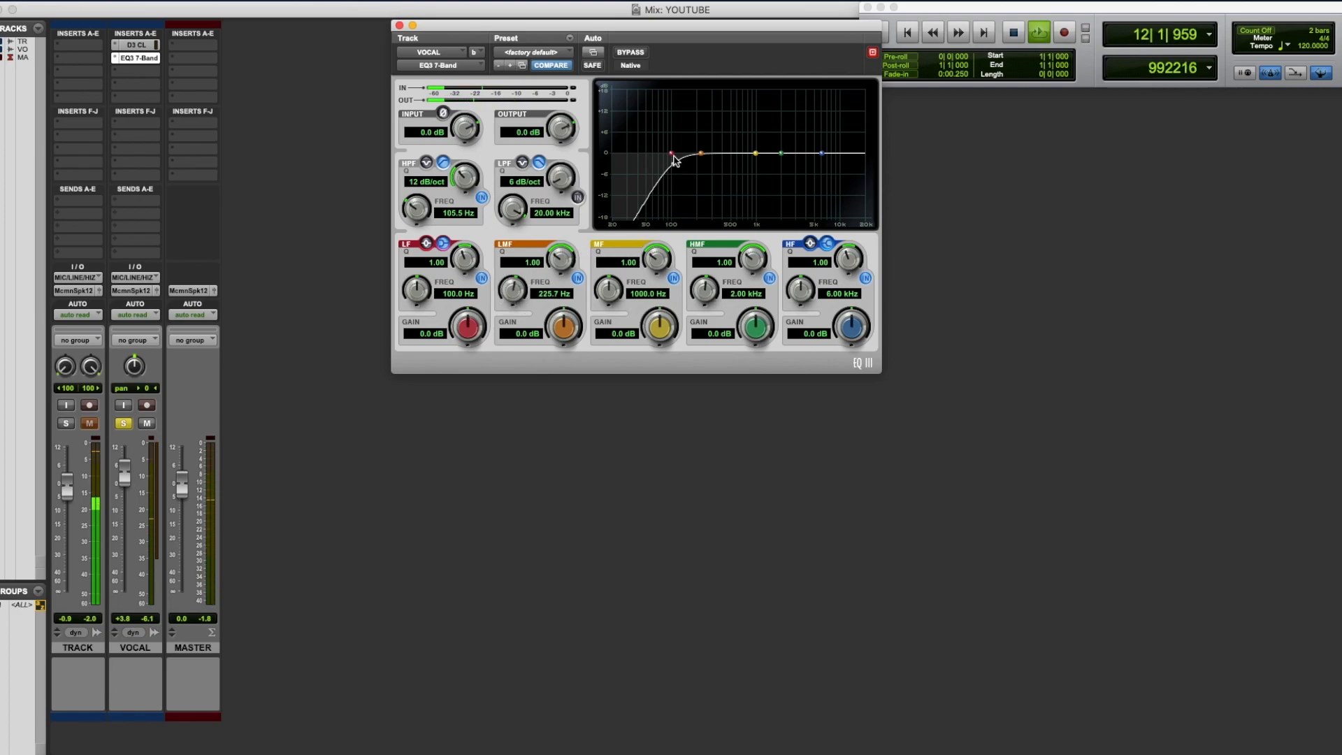
click(908, 33)
click(909, 33)
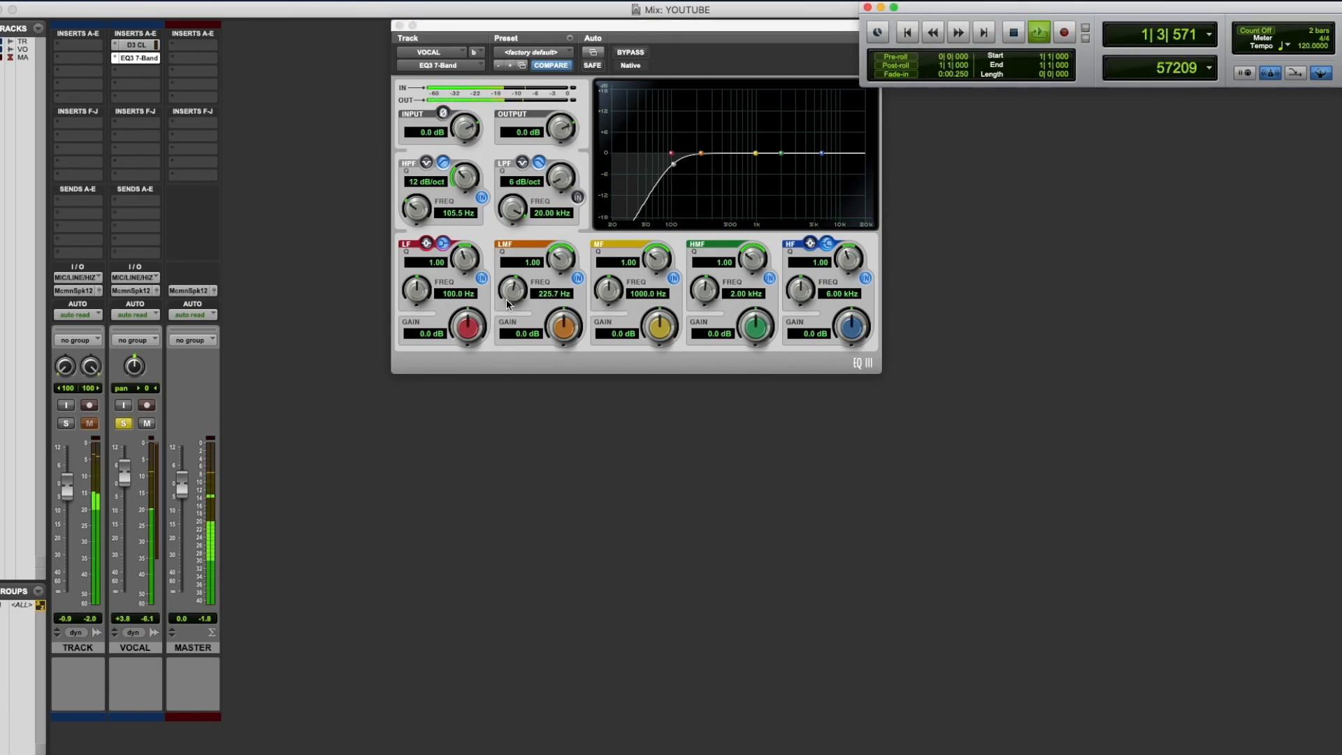
drag(558, 261, 559, 243)
drag(510, 291, 514, 279)
drag(567, 327, 556, 271)
drag(564, 328, 563, 401)
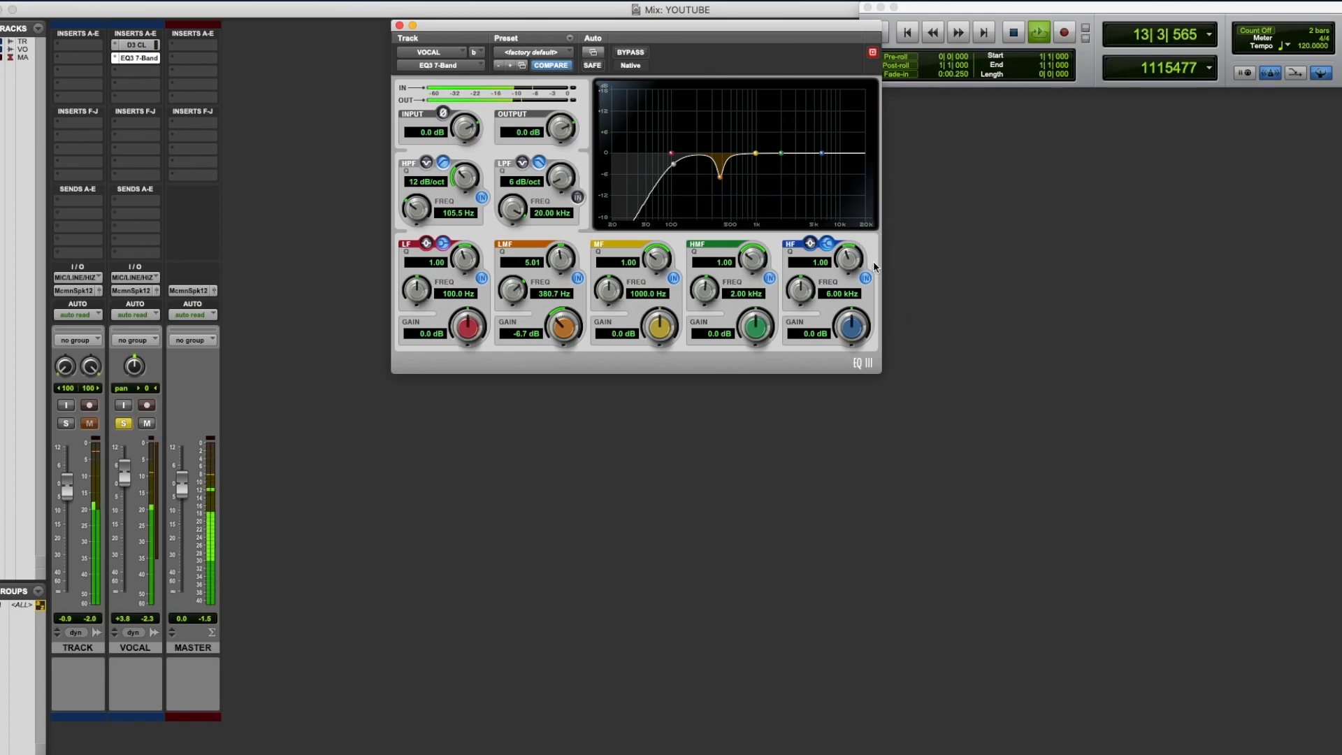
key(space)
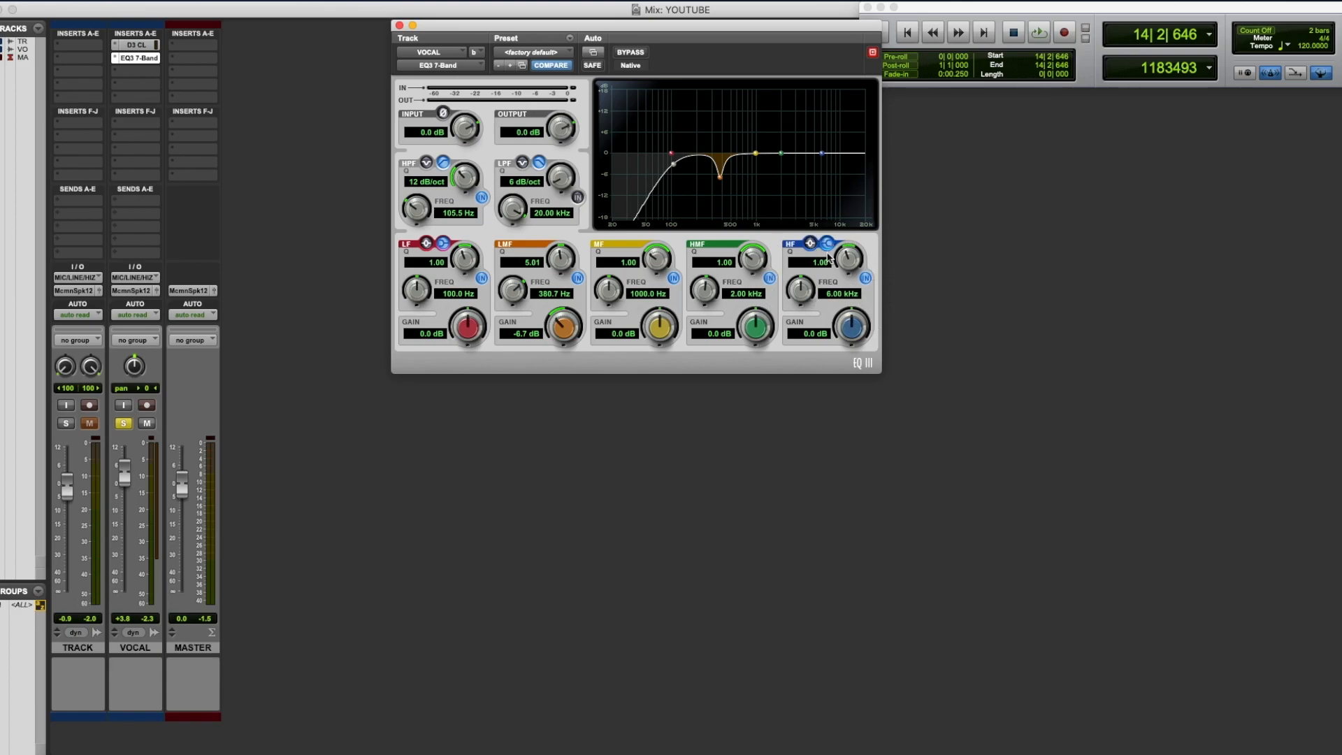
Step: Boost the EQ's high-frequency shelf by 2.1 dB at 5.26 kHz with a Q of 0.55
drag(800, 286, 849, 338)
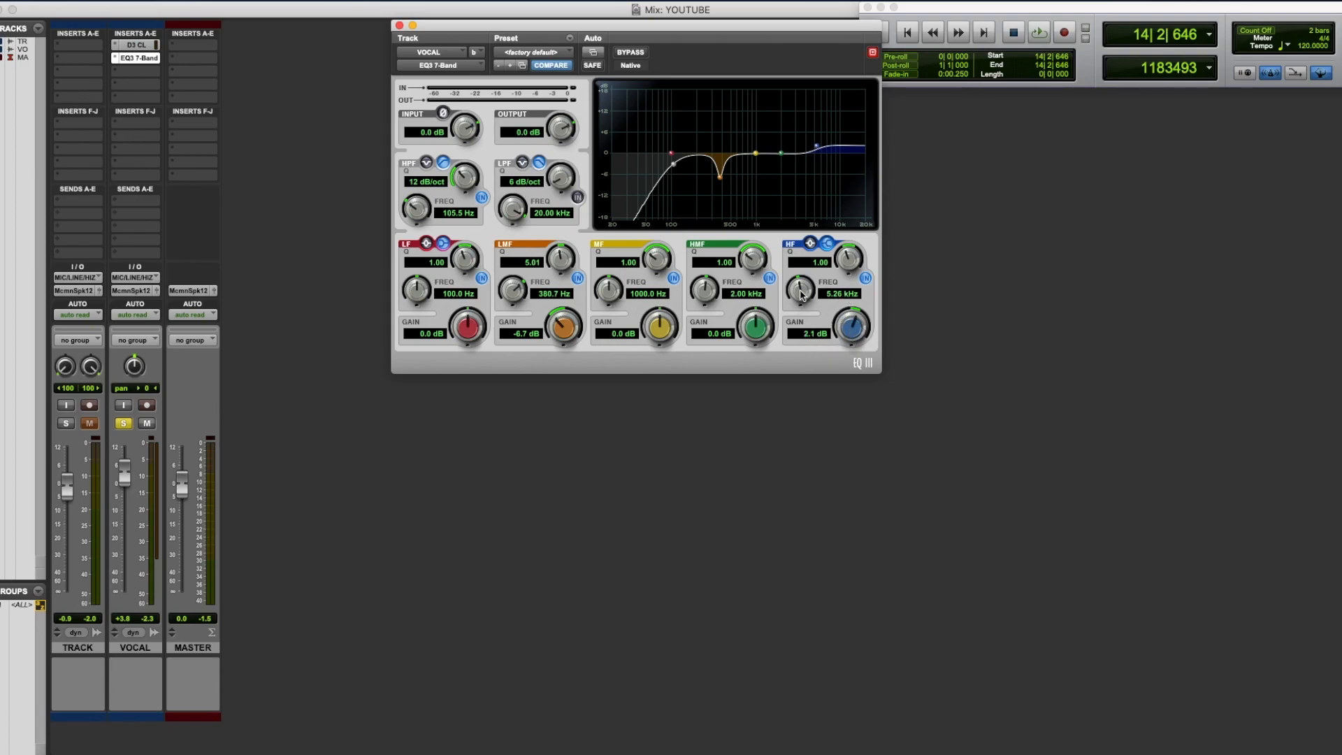
drag(849, 263, 862, 293)
drag(847, 257, 846, 265)
Step: Play the vocal from the start and compare it with the EQ bypassed and active
click(911, 37)
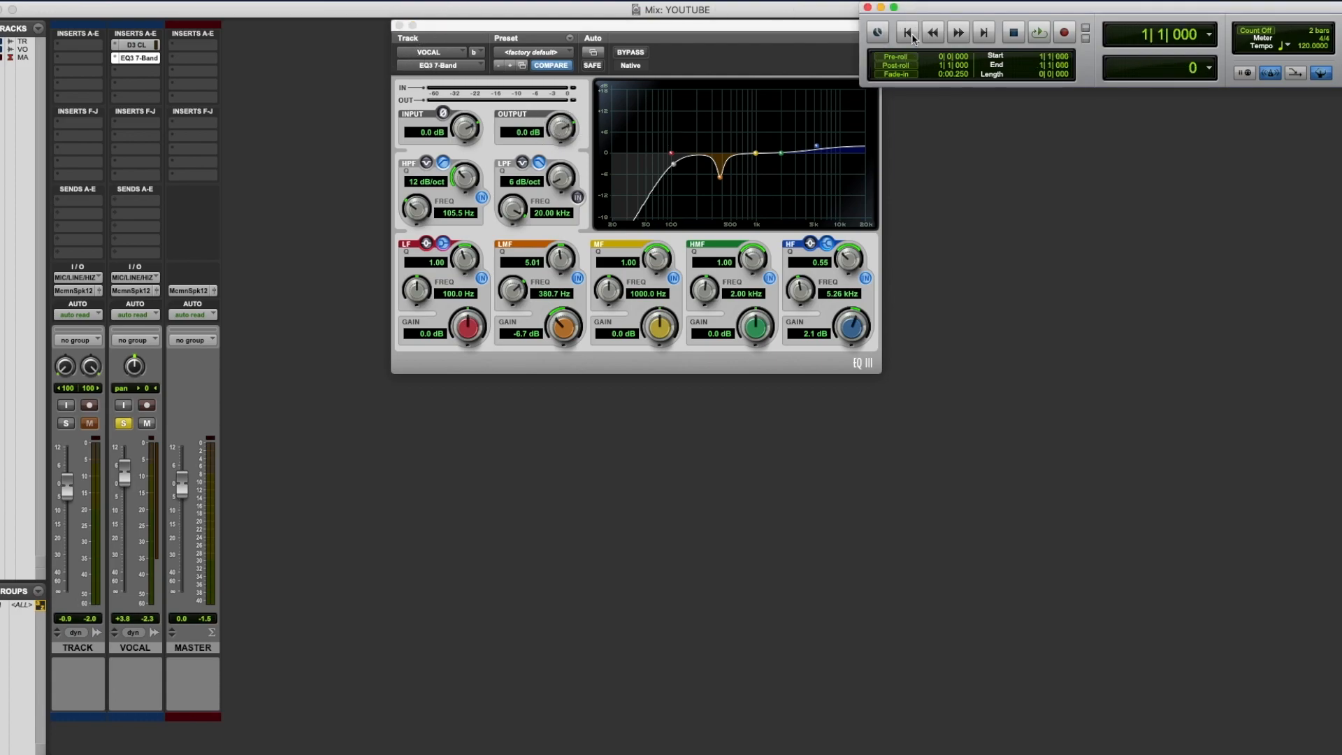
key(space)
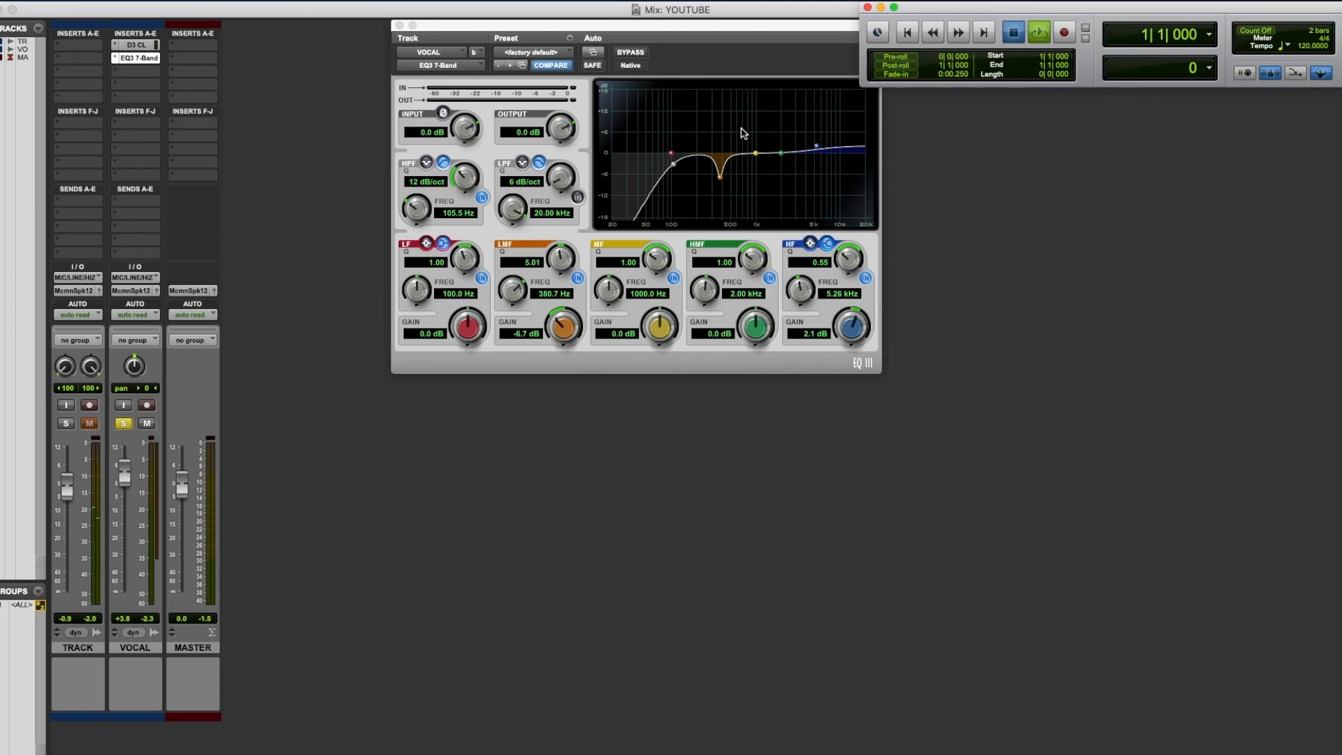
click(629, 53)
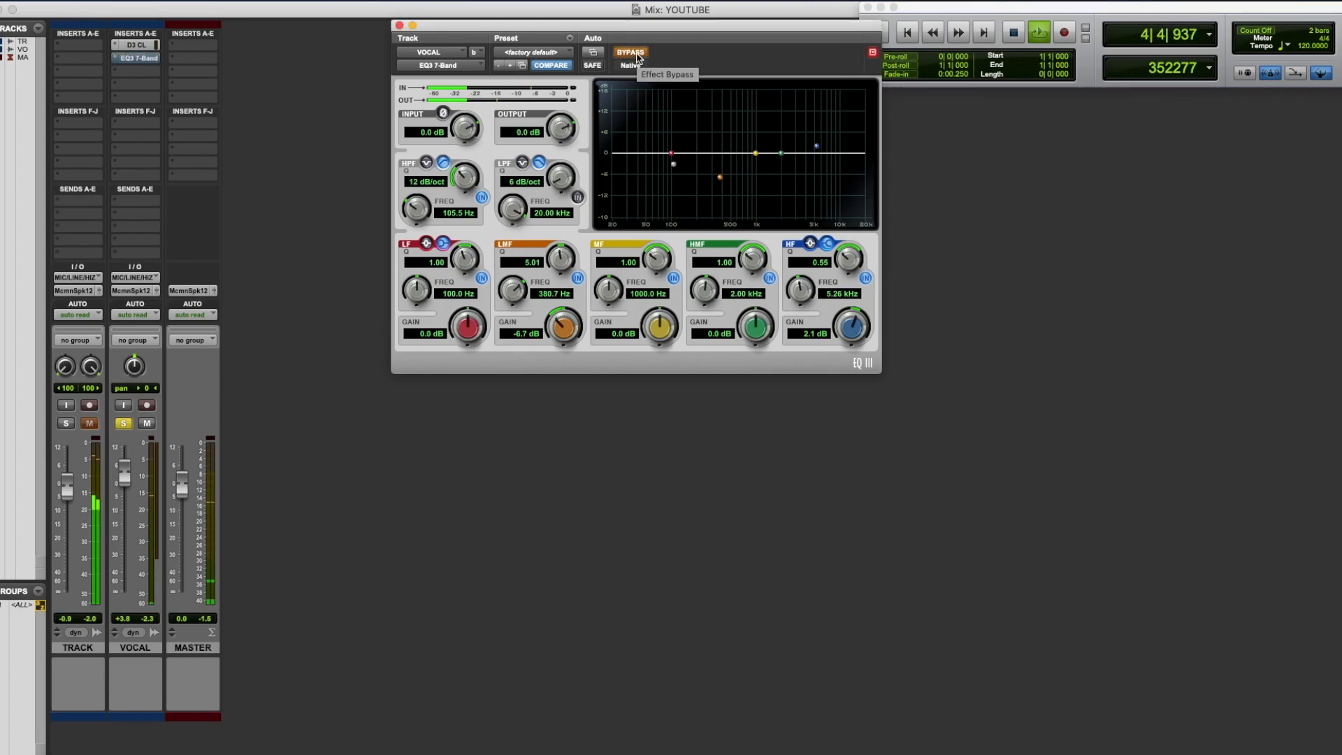
click(636, 55)
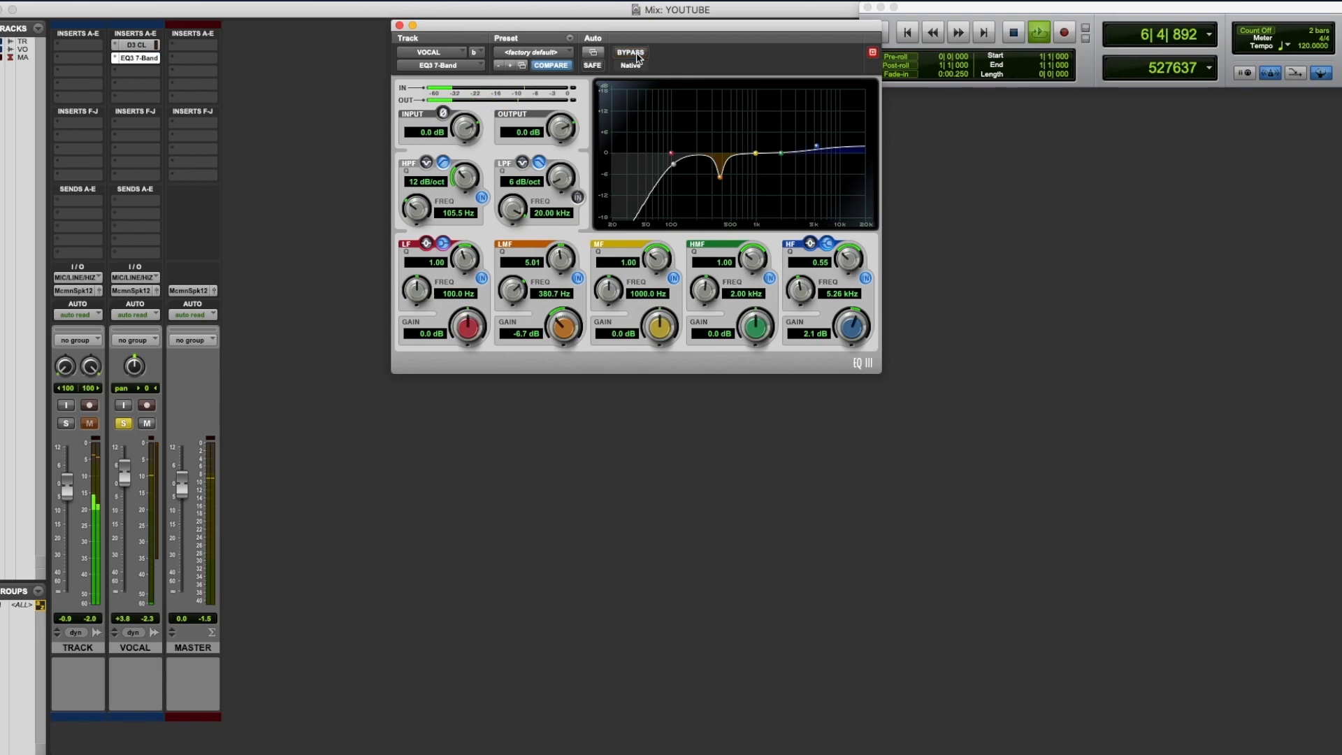
Step: Stop playback and review the first compressor and the 7-band EQ on the VOCAL track
key(space)
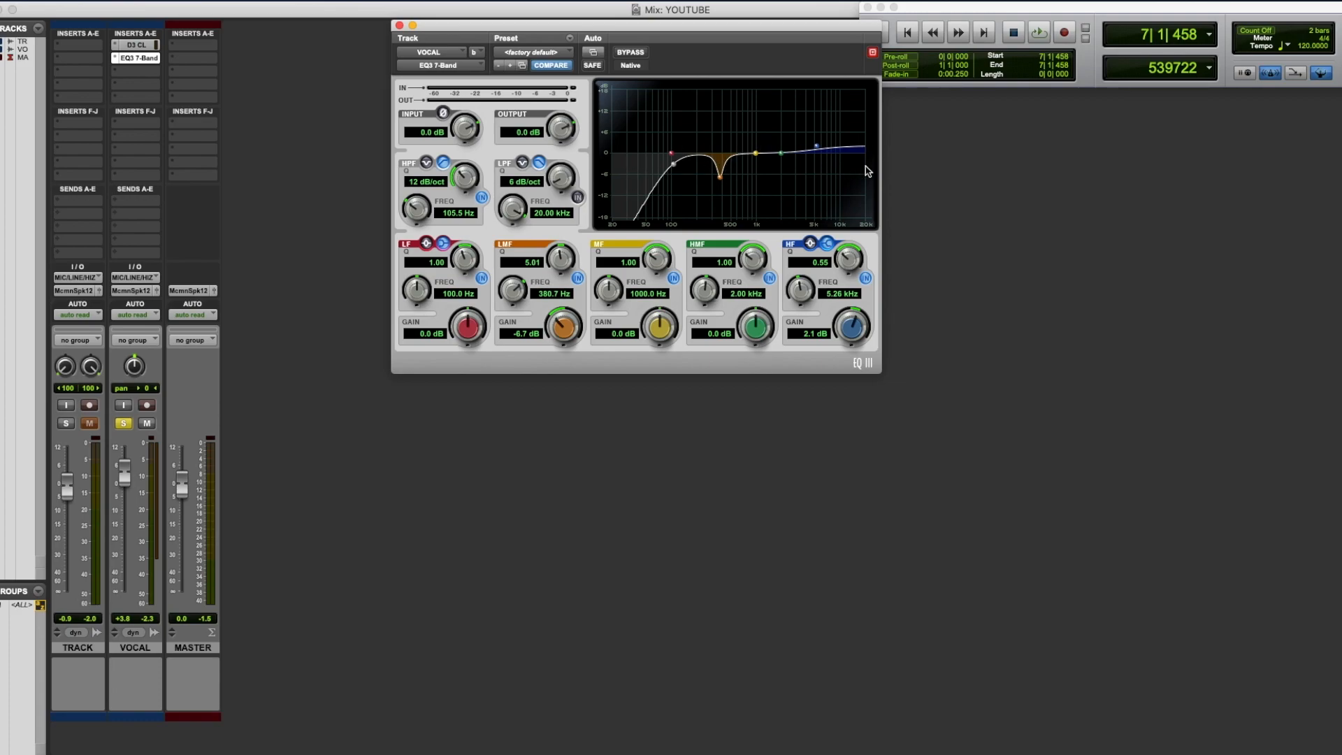
click(399, 25)
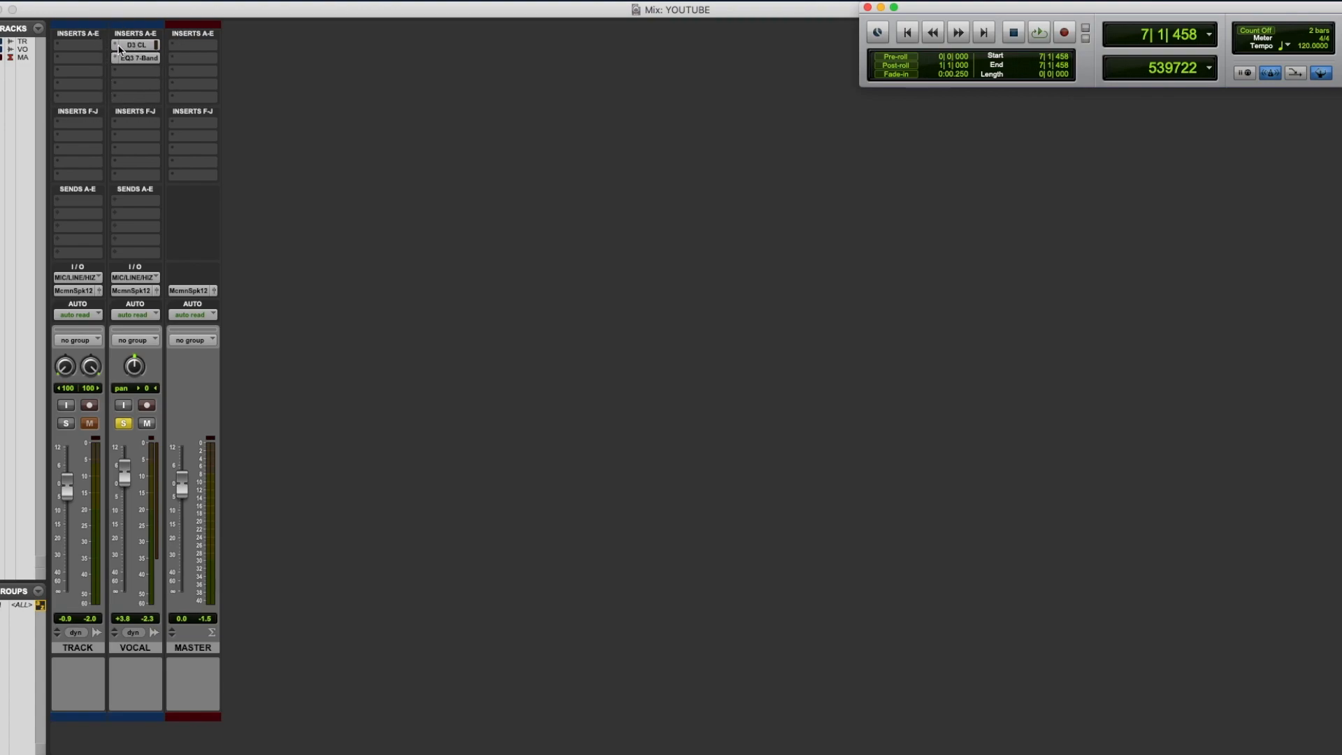
click(140, 46)
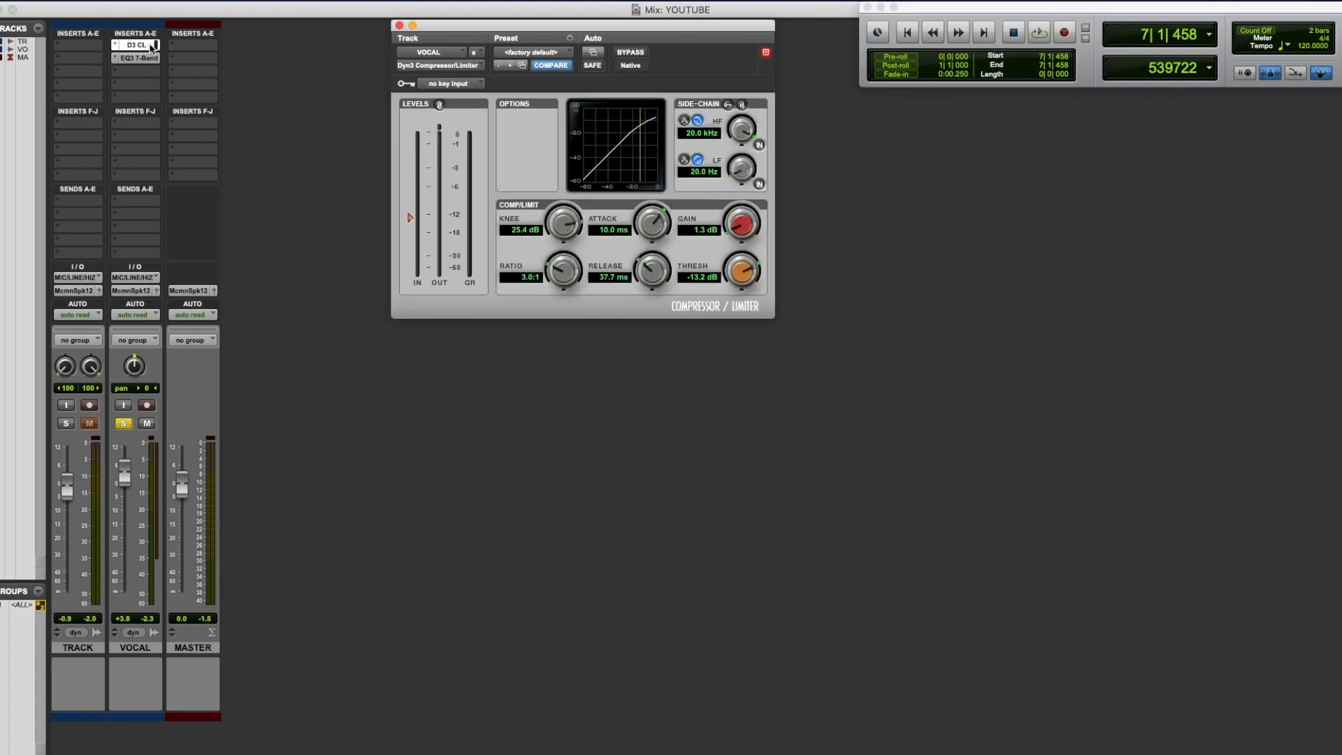
click(145, 58)
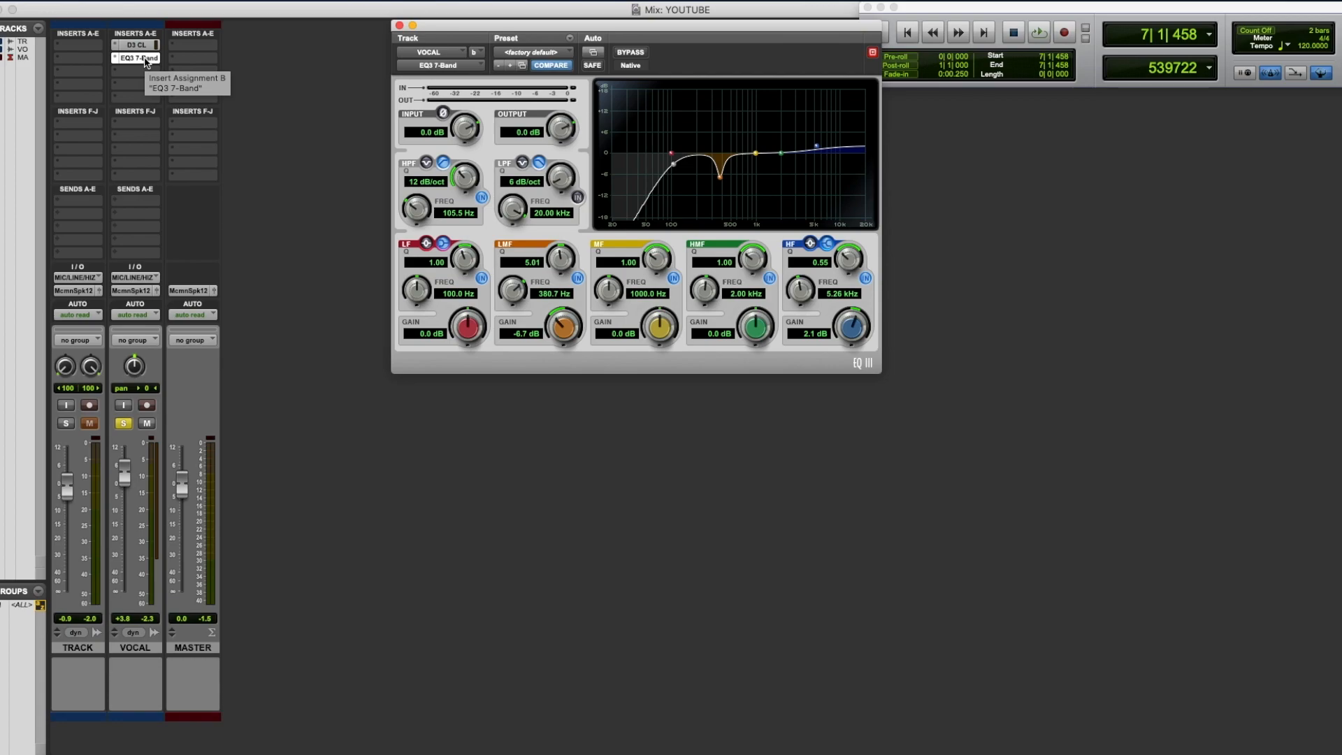
Step: Insert a mono Dyn3 Compressor/Limiter after the EQ, in the third insert slot of the VOCAL track
click(149, 77)
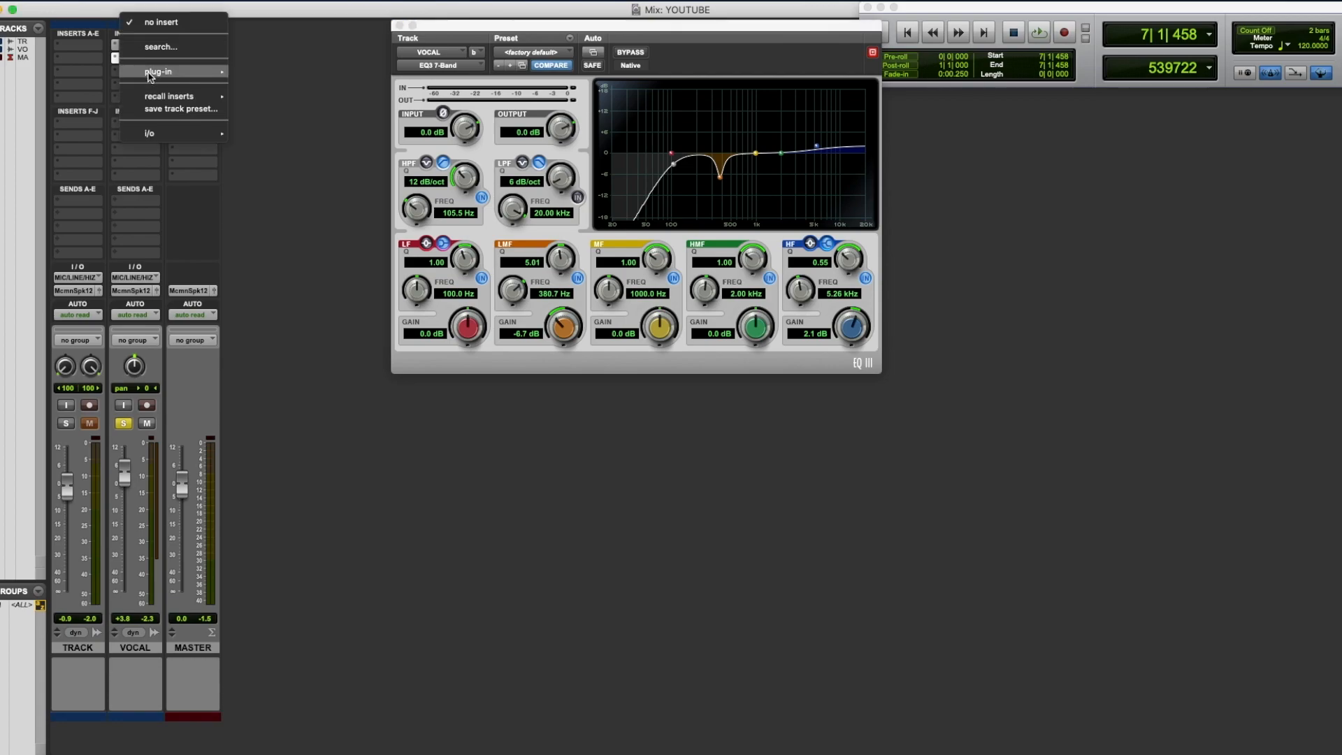
mouse_move(149, 77)
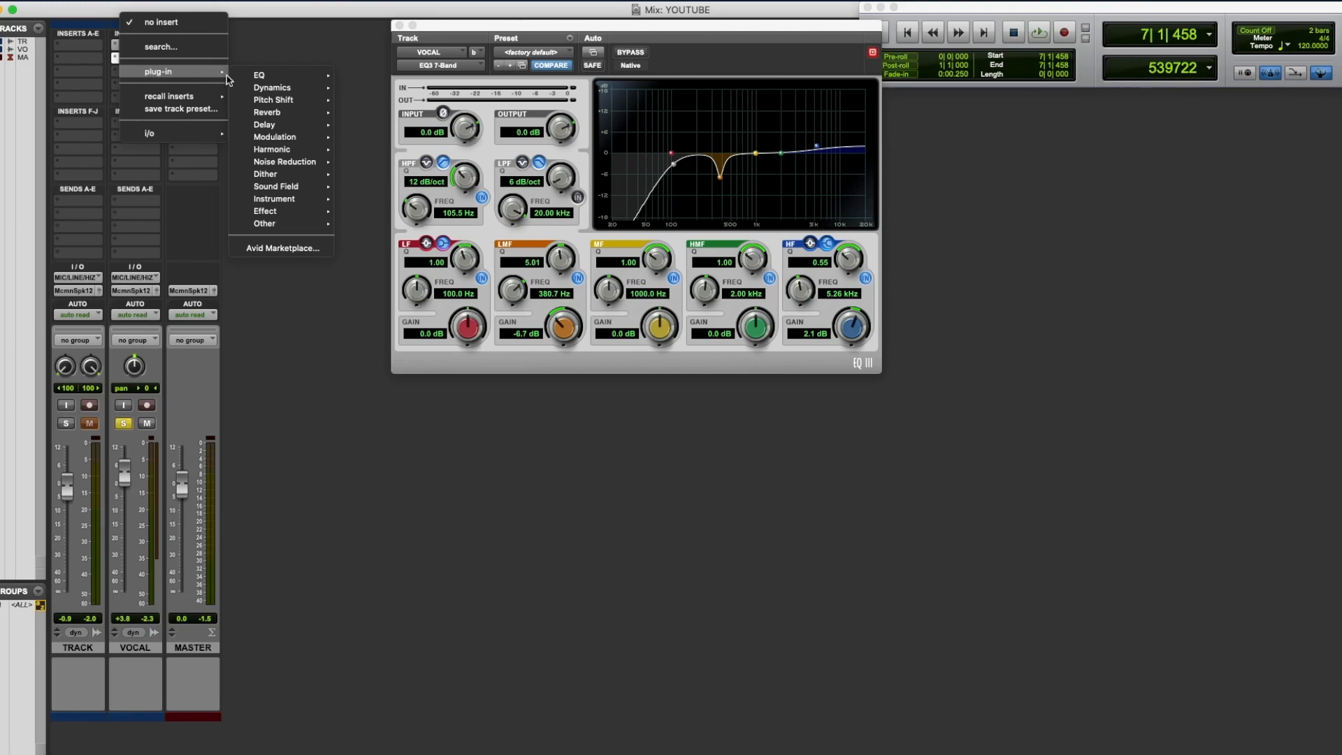
mouse_move(271, 85)
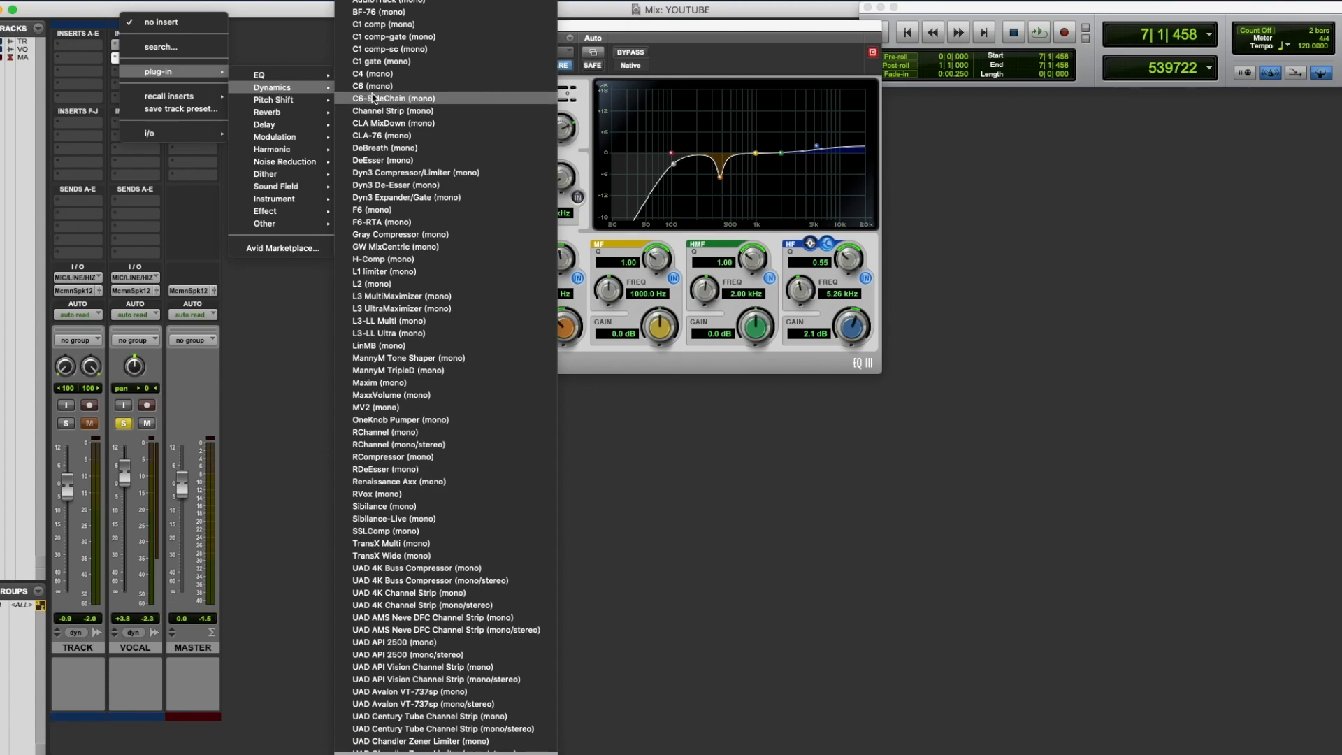
click(412, 172)
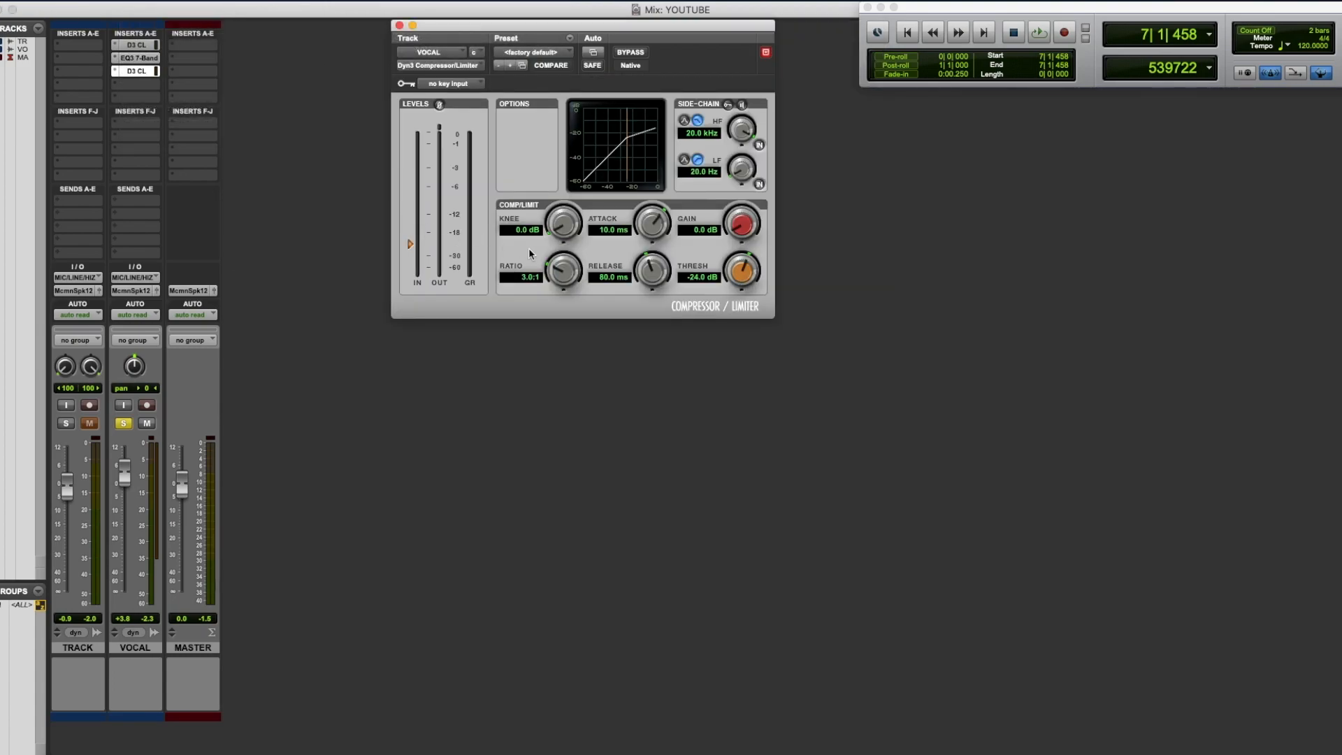
Step: Play from the start and set the second compressor's threshold to -10.9 dB, attack to 30.3 ms, release to 19.7 ms and knee to 13.9 dB
click(908, 34)
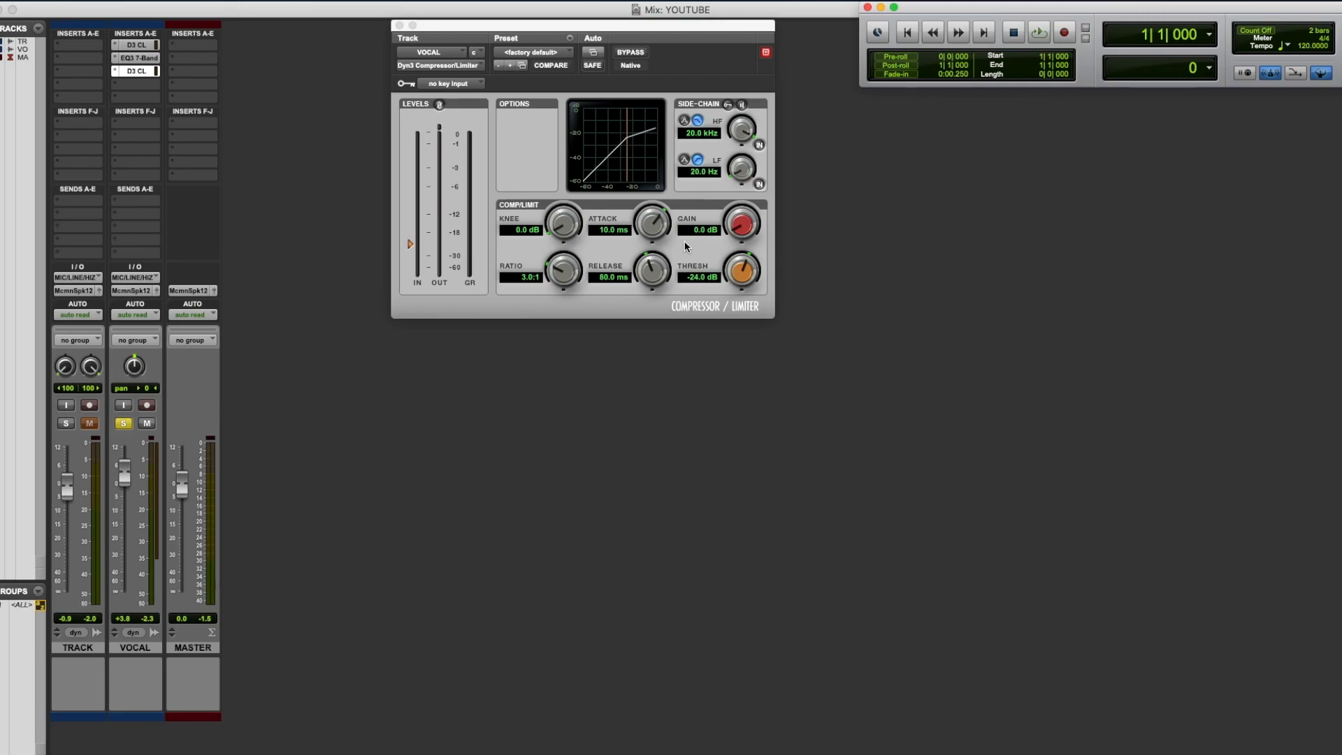
key(space)
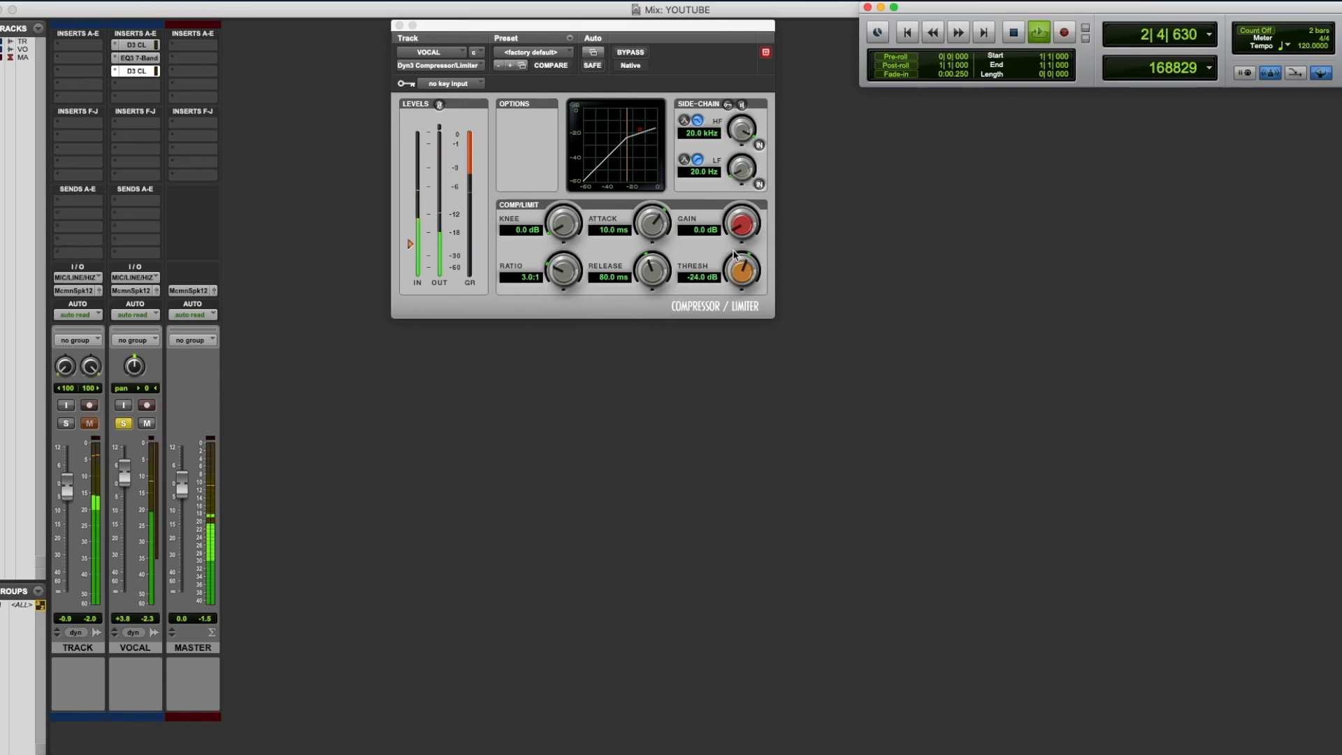
mouse_move(741, 273)
mouse_down()
mouse_move(742, 245)
mouse_move(740, 275)
mouse_up()
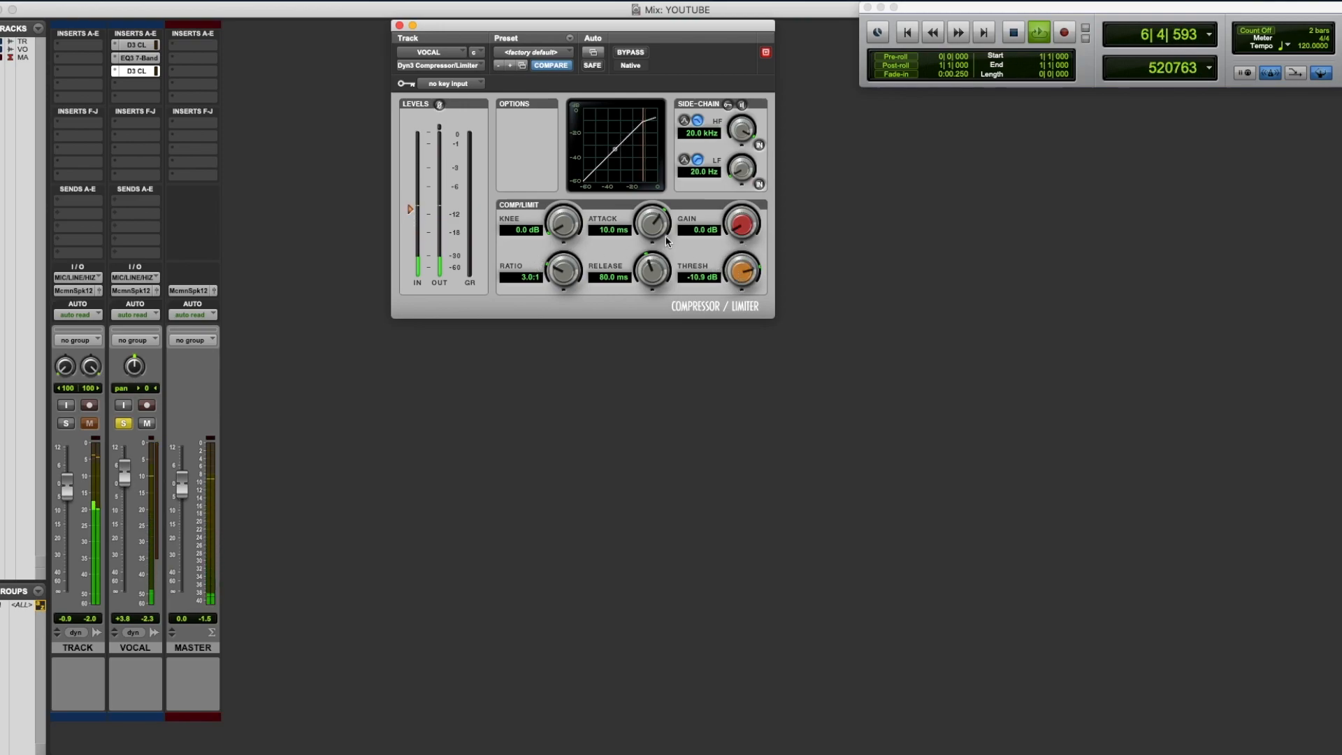
drag(663, 223, 663, 215)
drag(652, 276, 652, 292)
drag(557, 236, 561, 181)
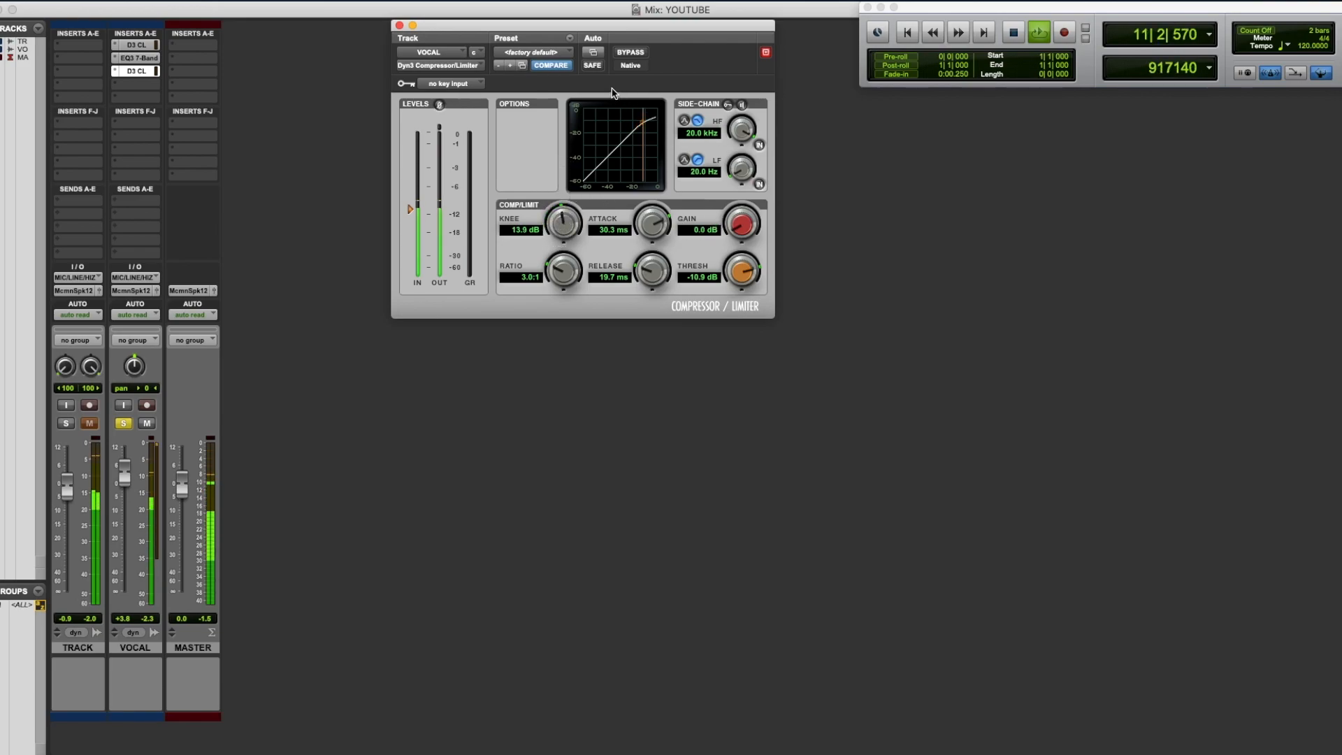
Step: Compare the second compressor bypassed and active during playback, stop, and close its window
click(630, 53)
click(630, 54)
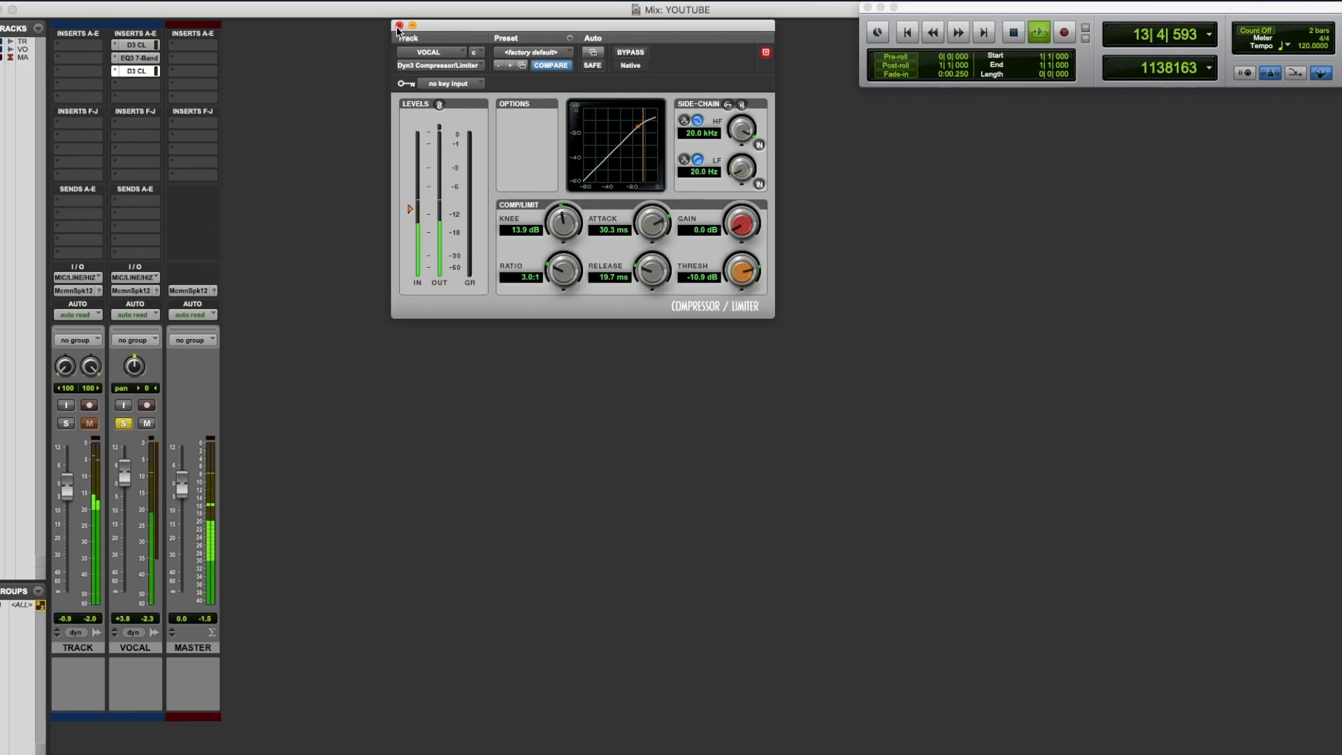
key(space)
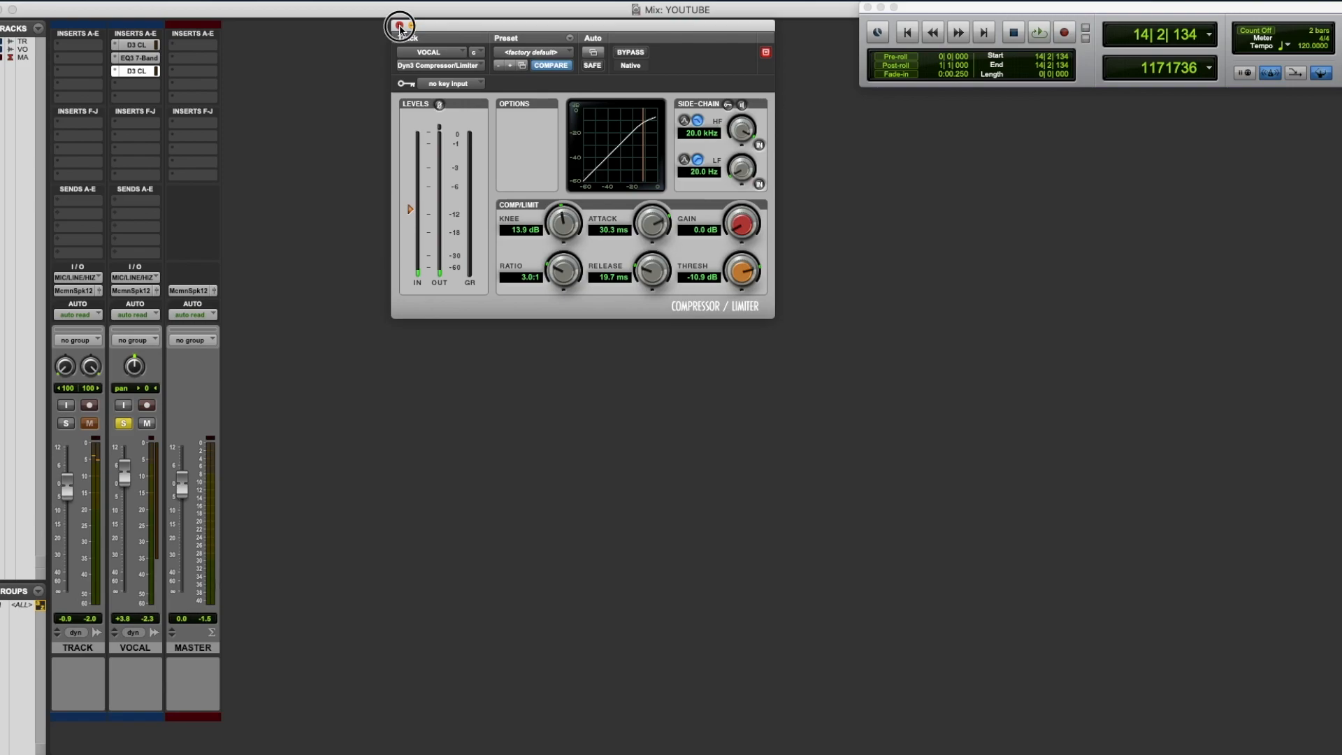
click(399, 25)
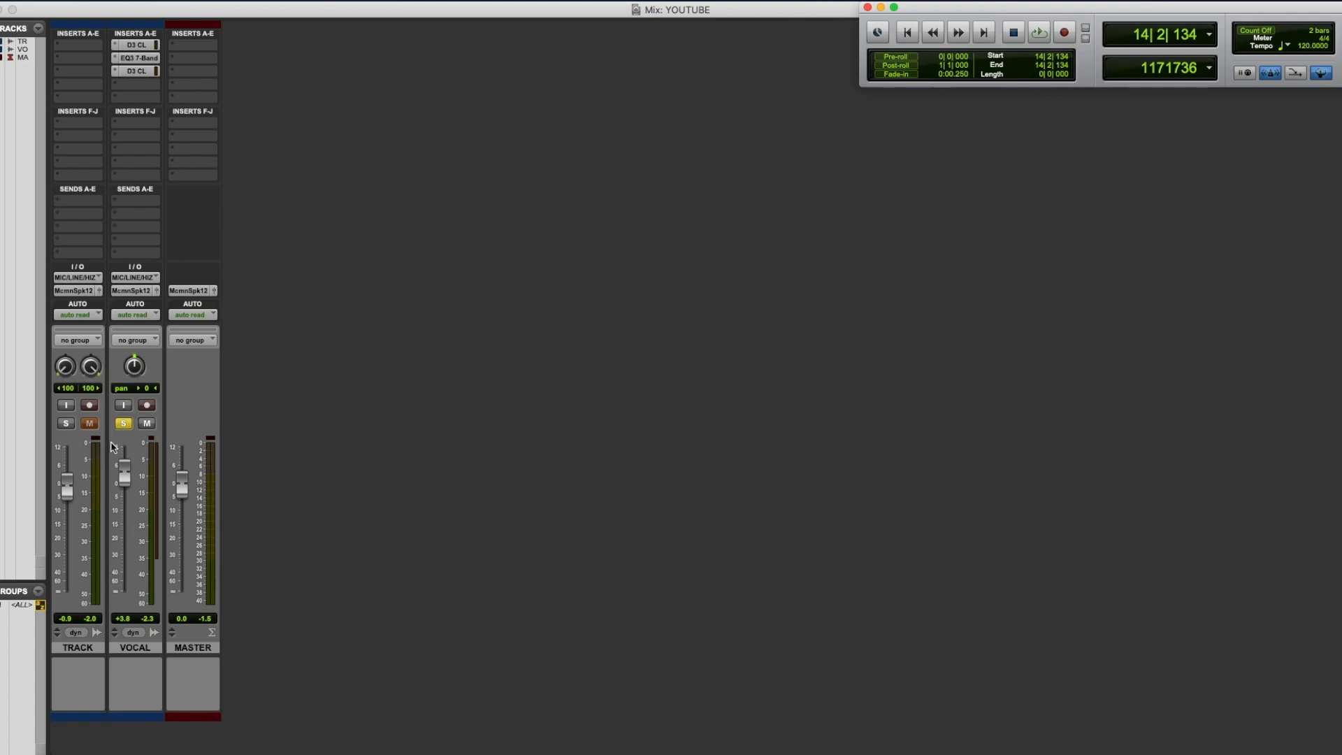
Step: Unsolo the vocal and play the full mix from the start, comparing all three vocal inserts bypassed and active
click(124, 424)
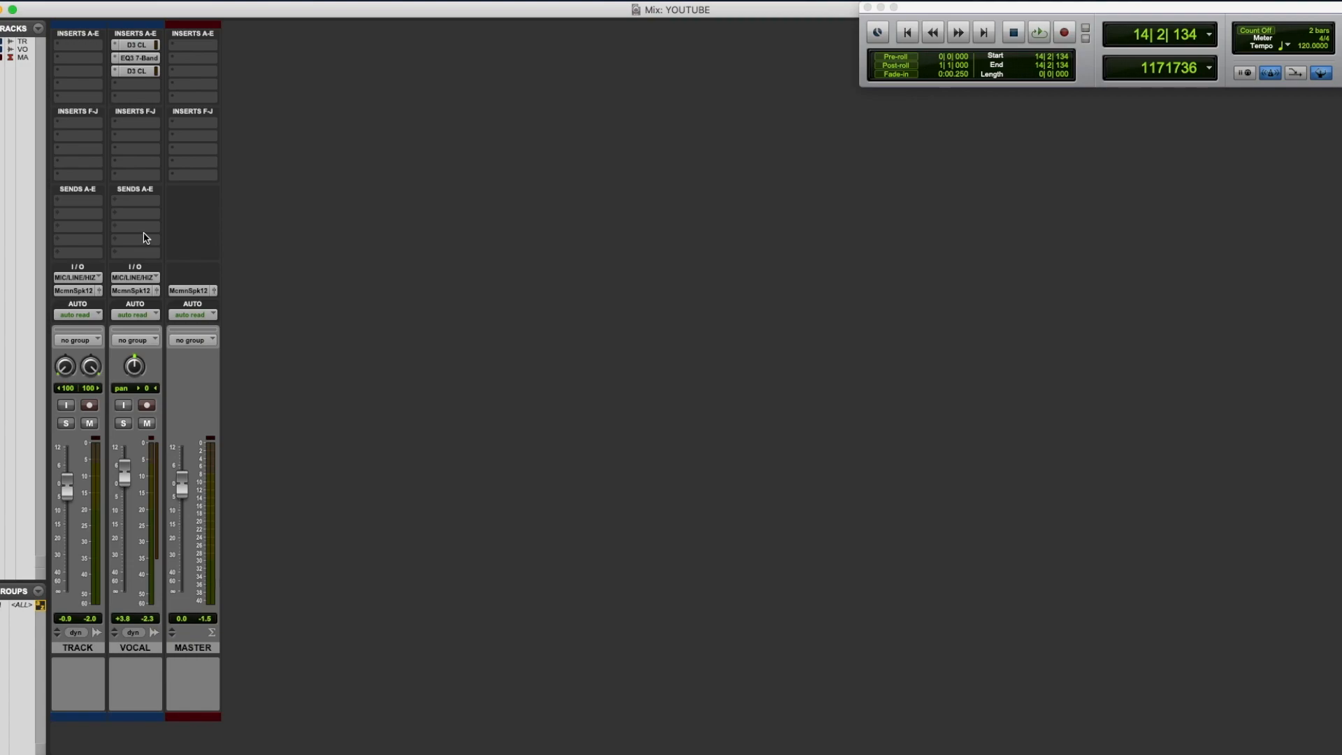
click(908, 33)
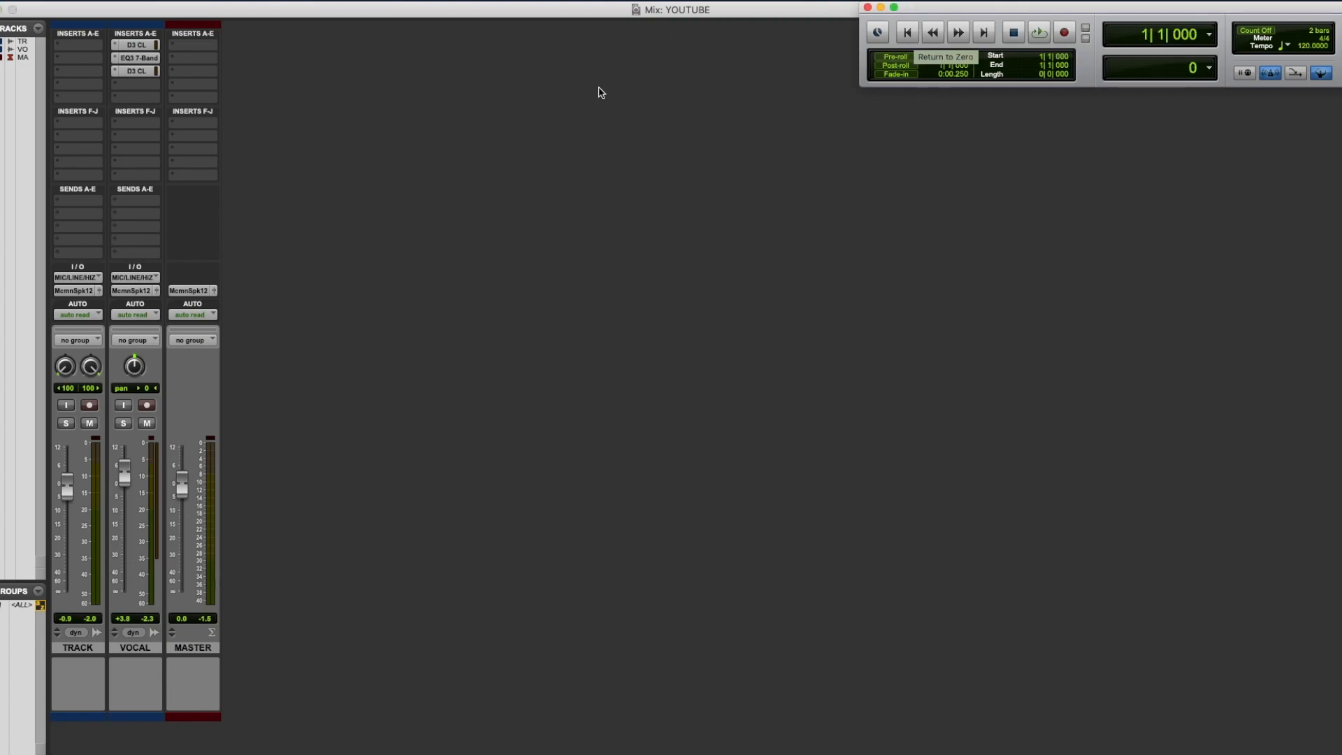
click(140, 45)
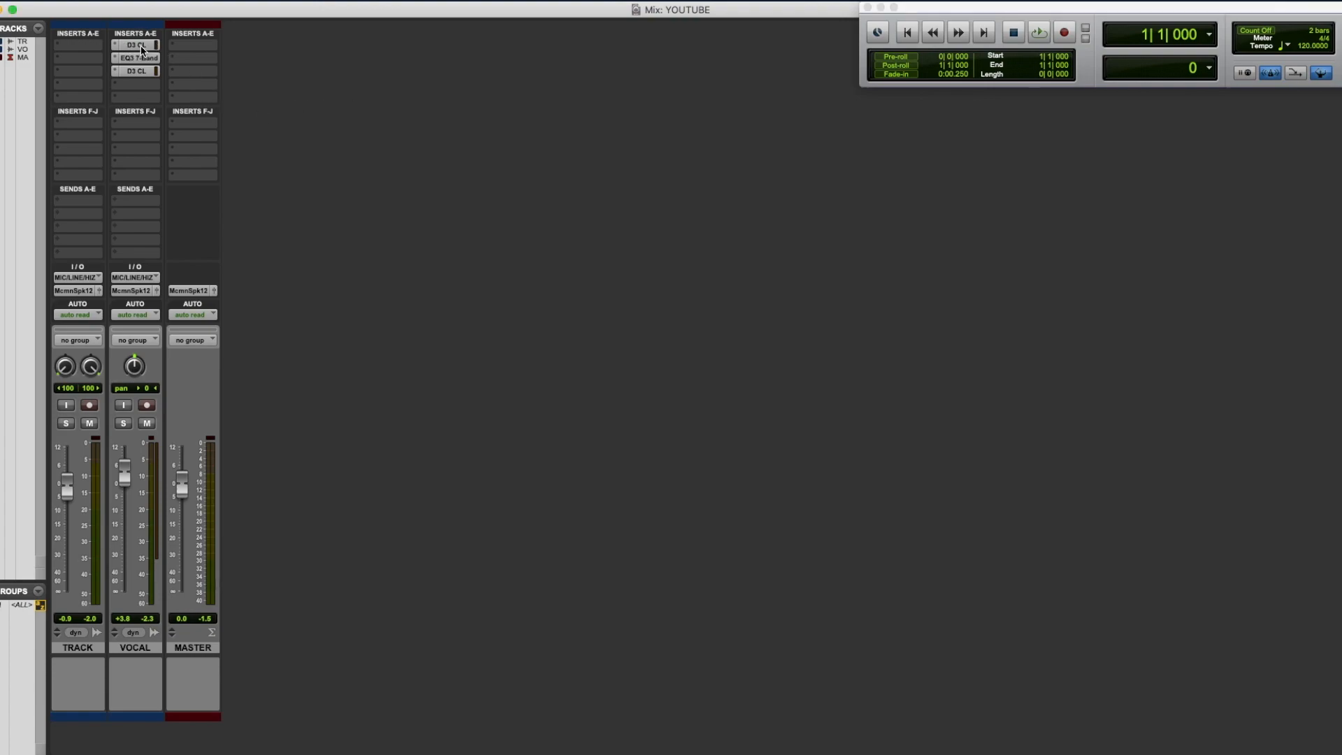
click(6, 8)
click(908, 39)
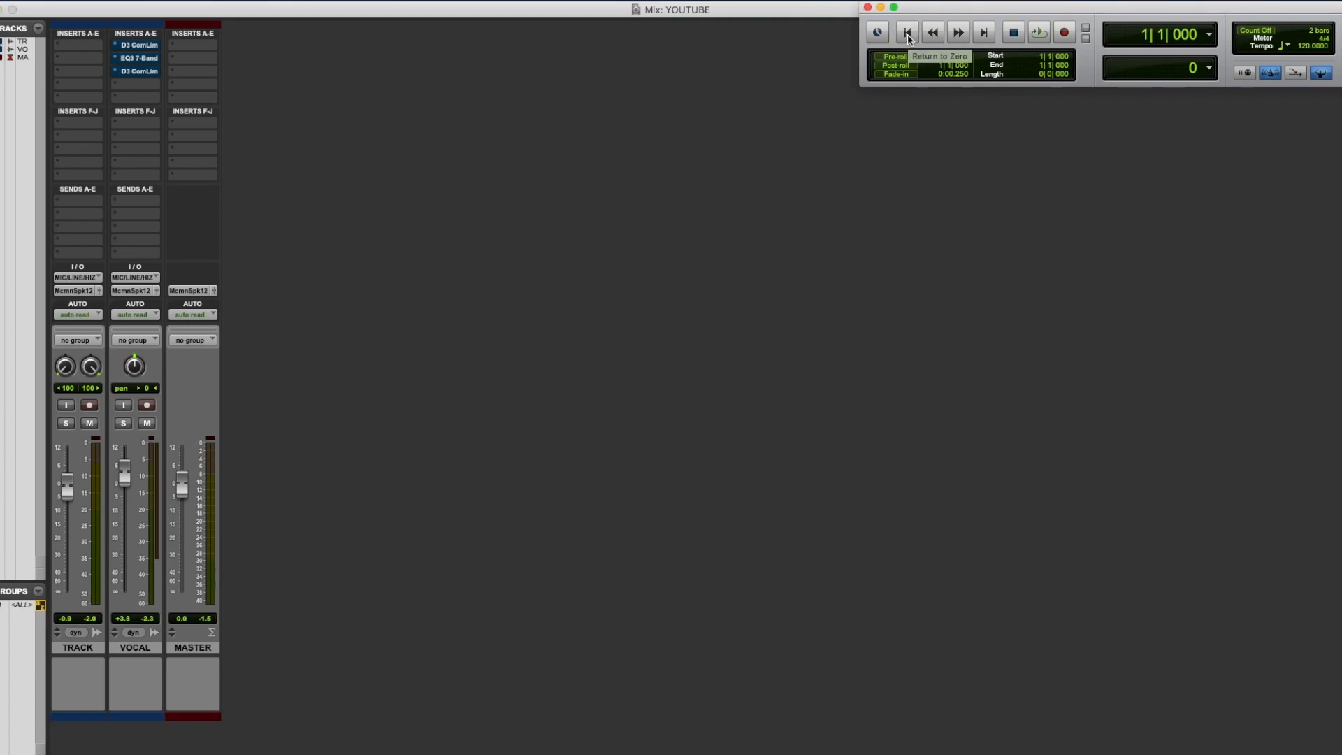
key(space)
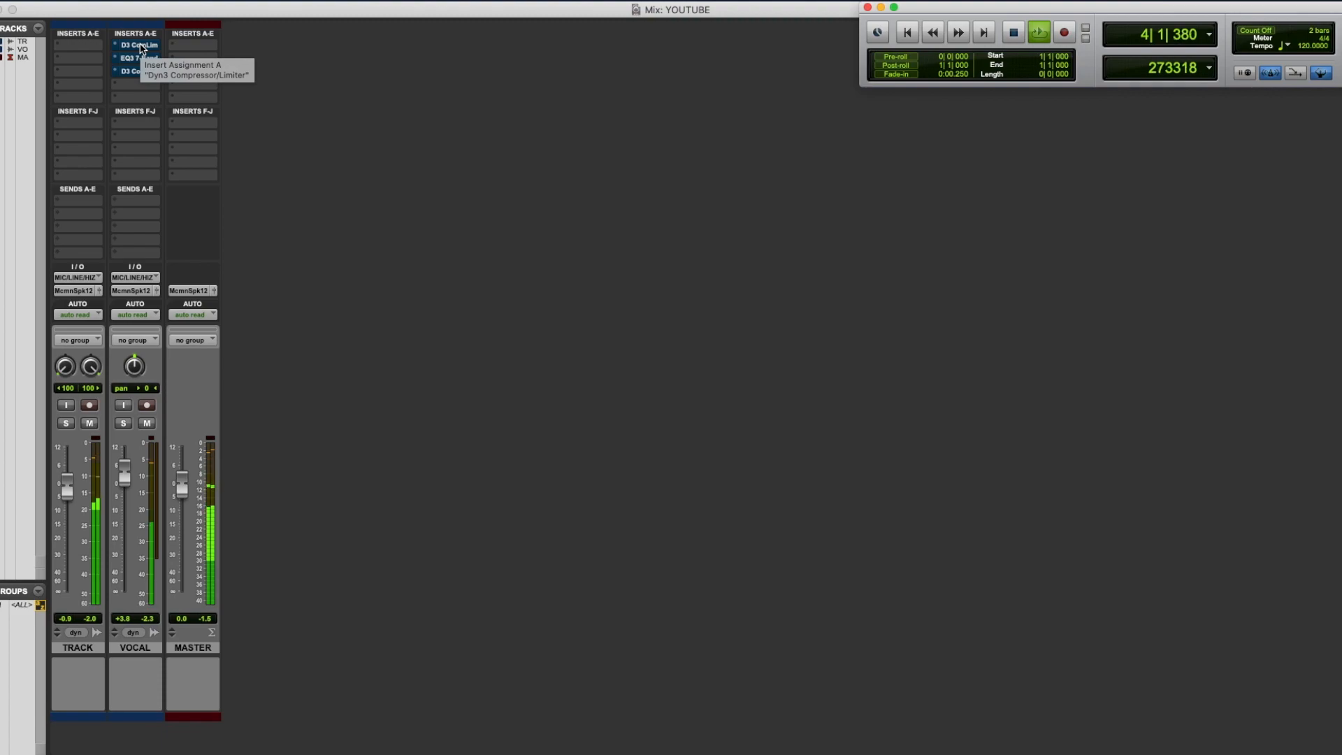
click(141, 48)
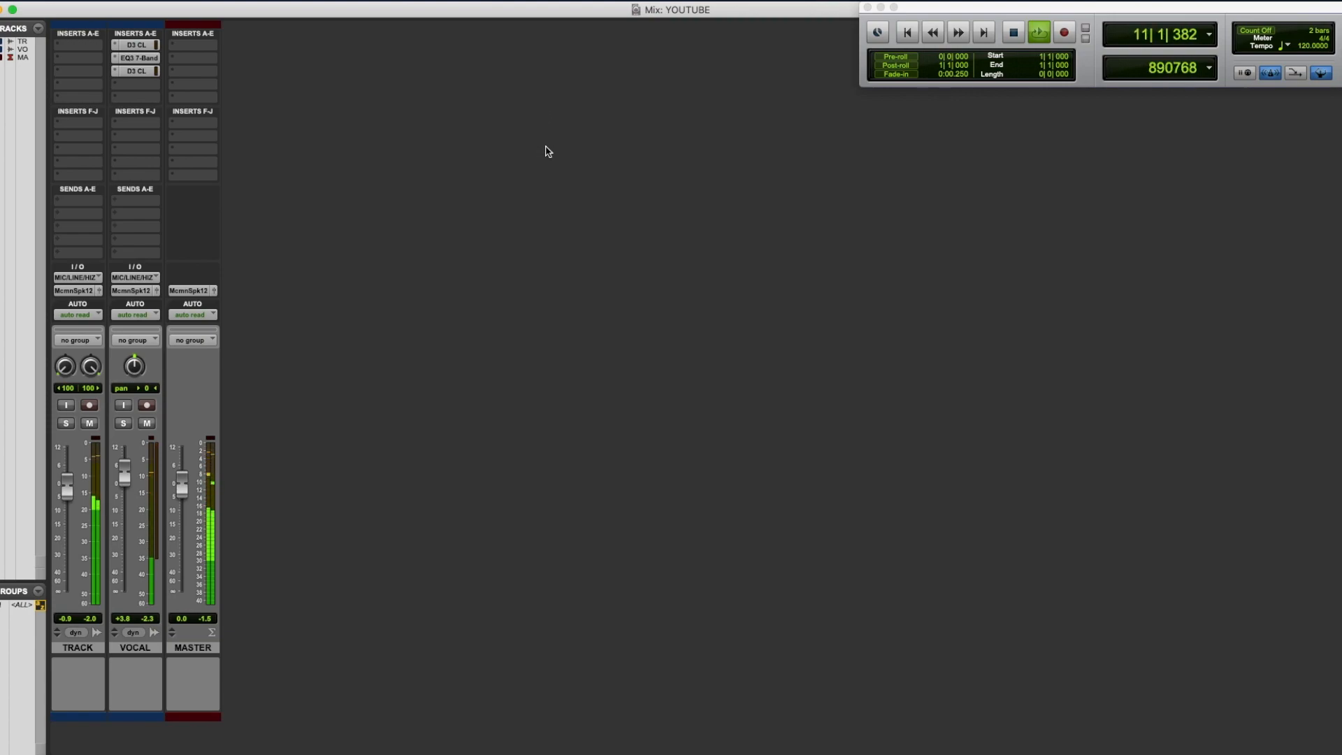
key(space)
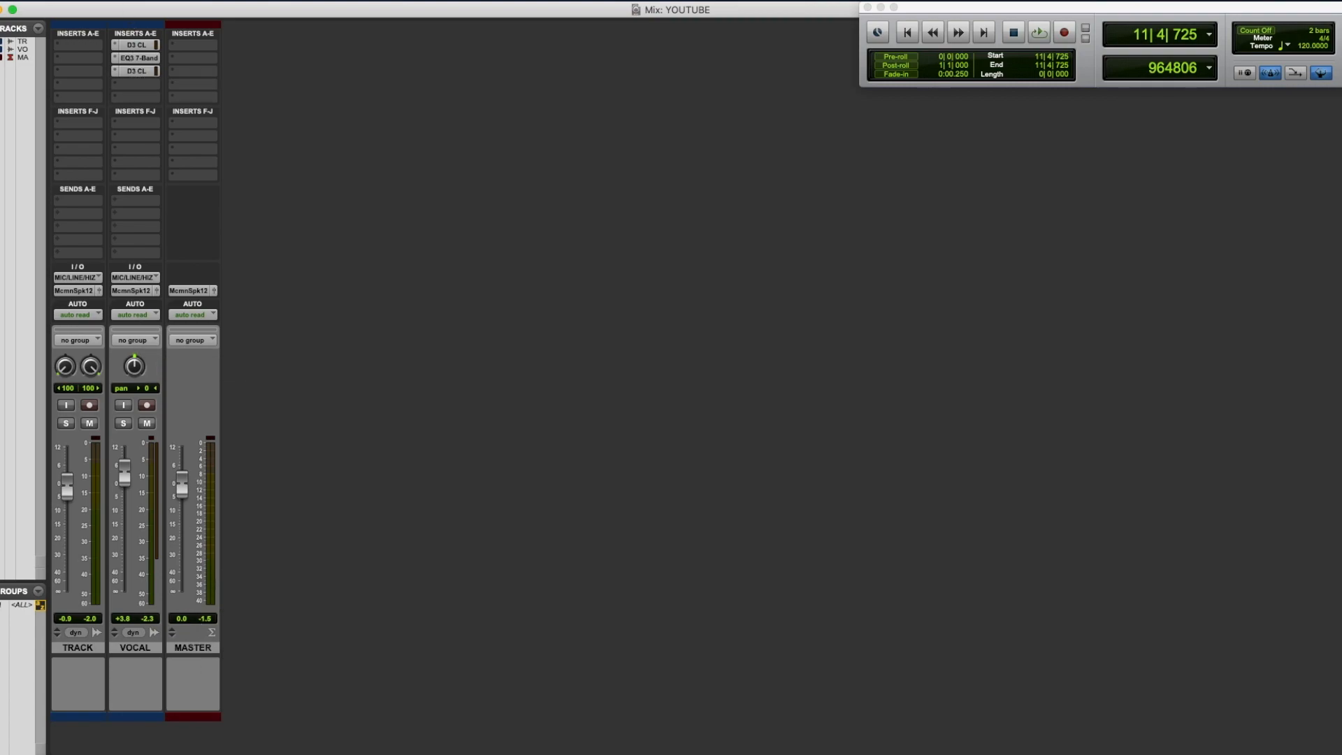
Step: Create a new stereo Aux Input track named REVERB
click(183, 0)
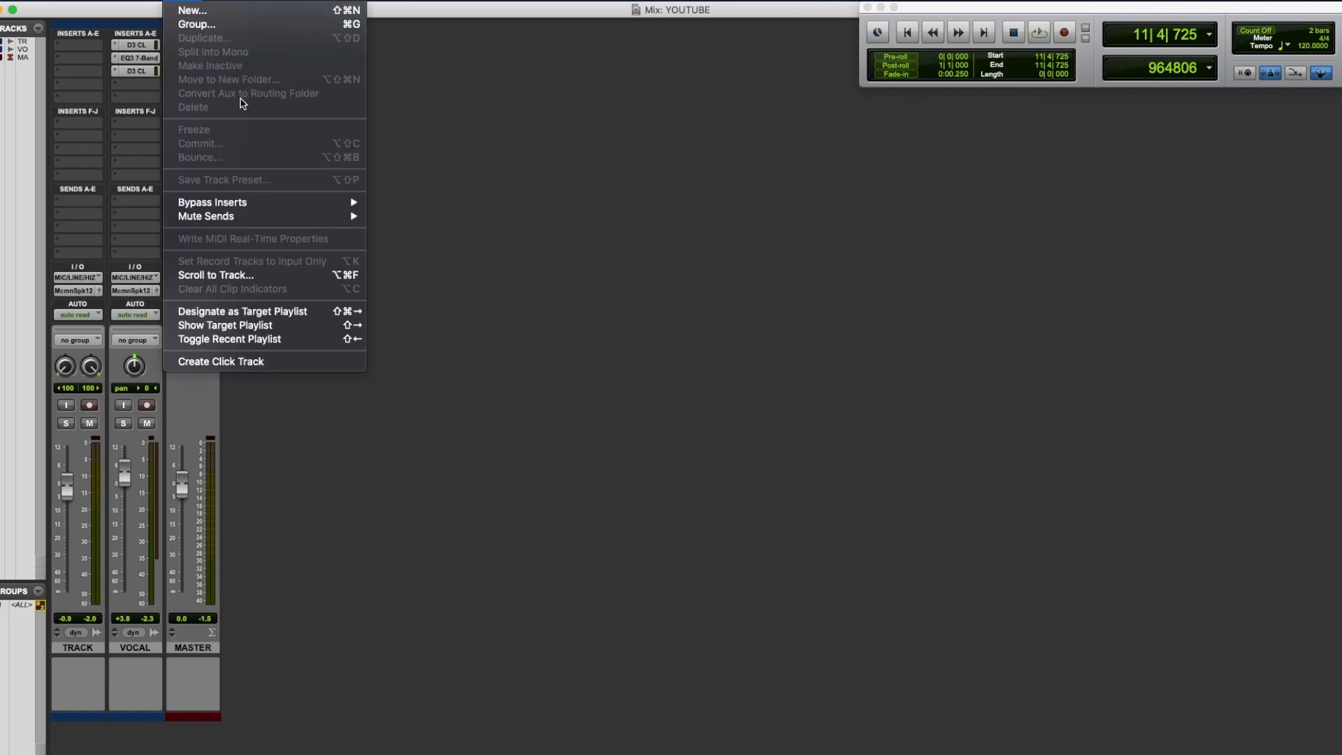
click(229, 10)
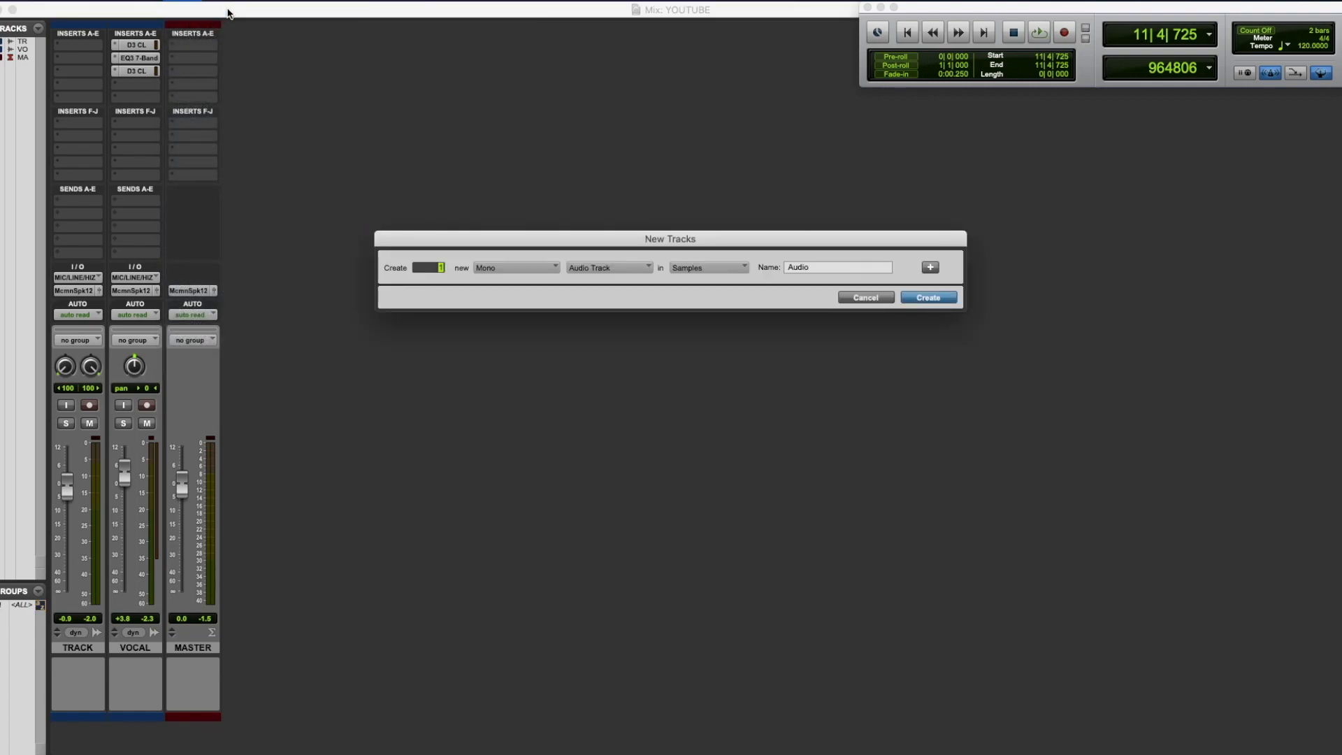
click(501, 269)
click(514, 287)
click(604, 275)
click(615, 283)
double_click(821, 270)
key(Return)
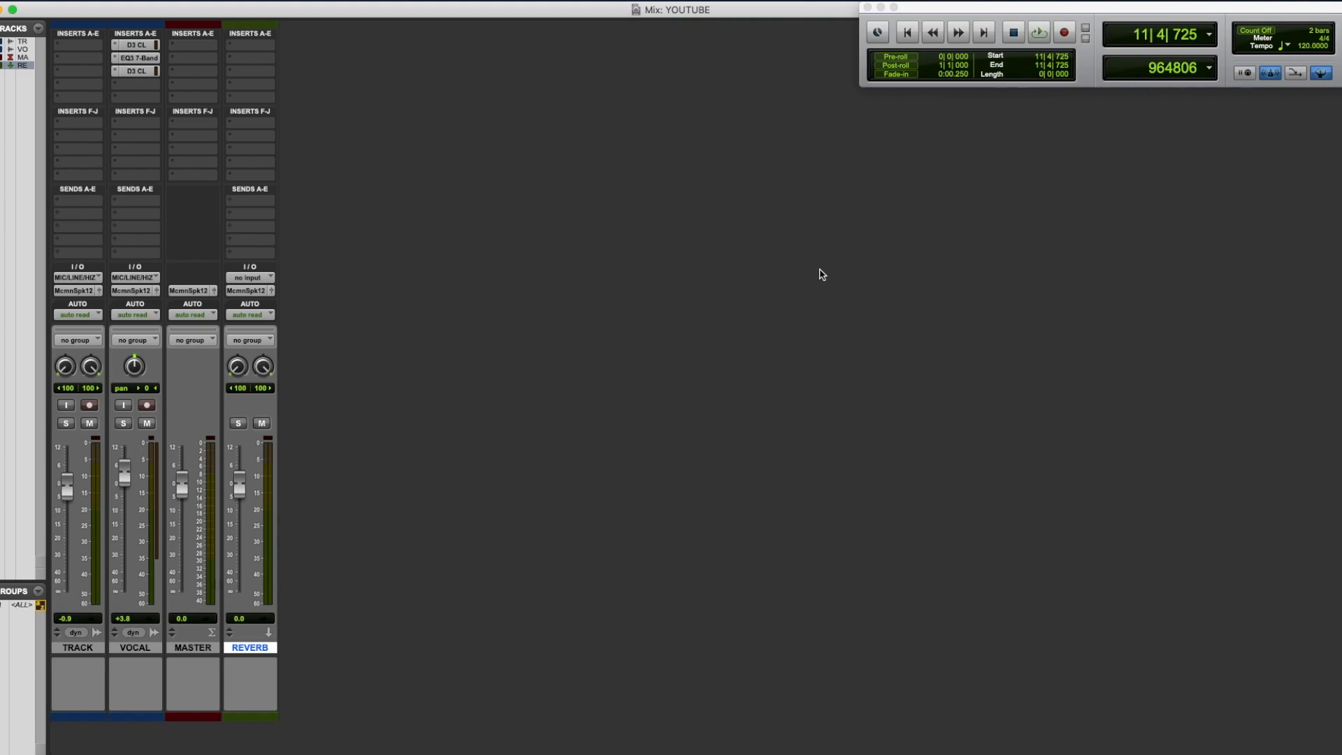
Step: Insert the stereo D-Verb plug-in in the first insert slot of the REVERB track
click(266, 46)
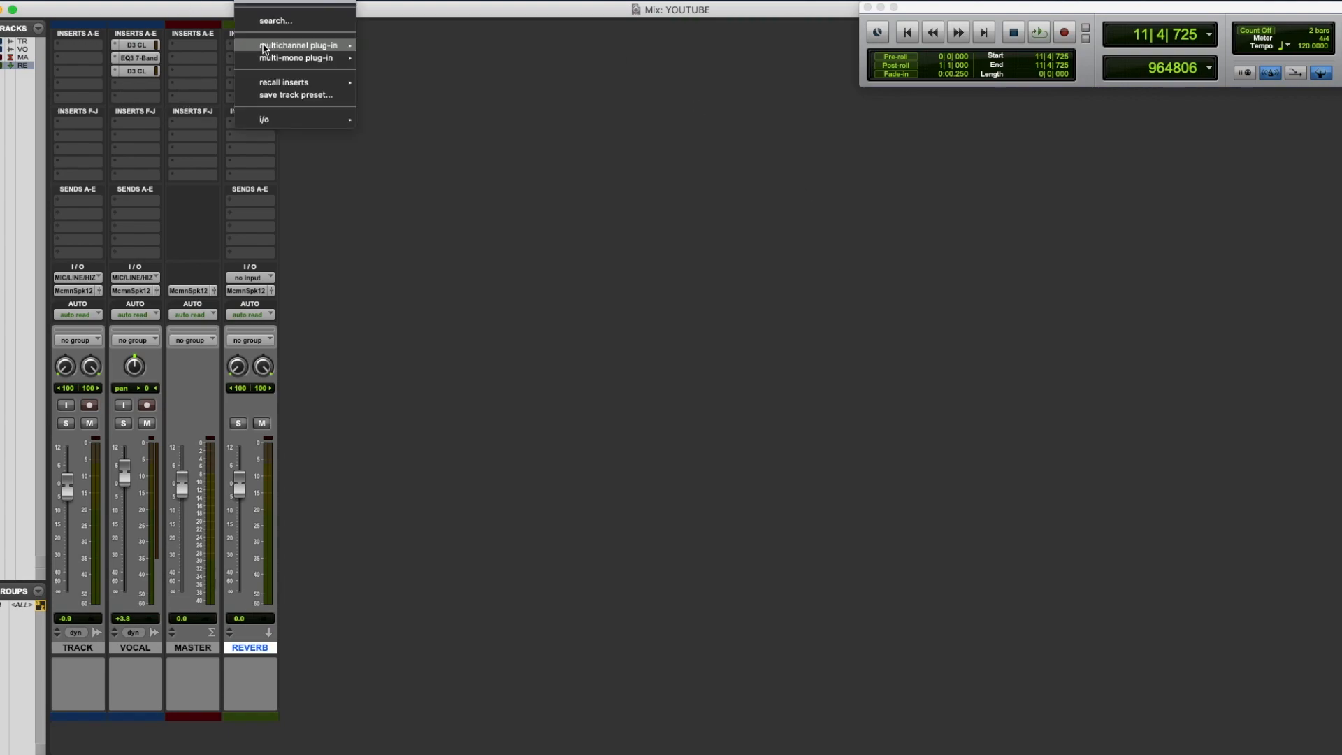
mouse_move(273, 47)
mouse_move(398, 86)
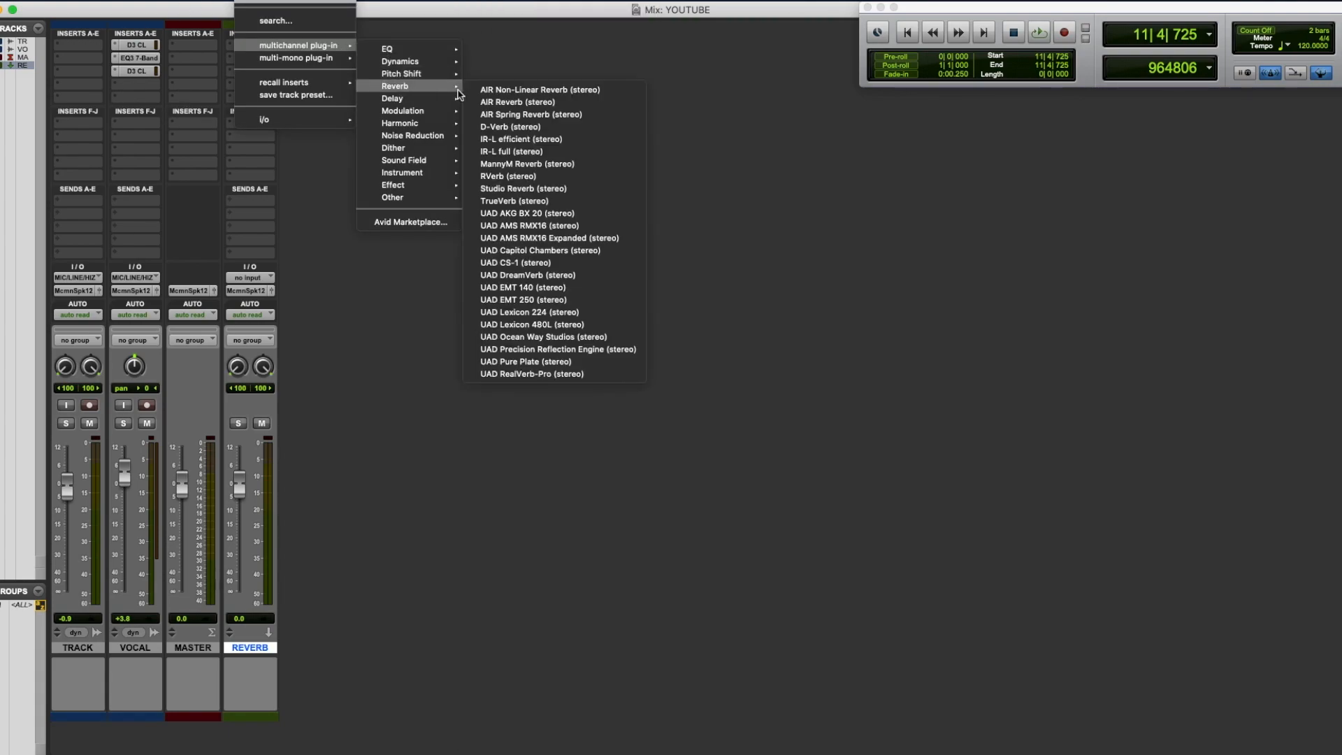
click(531, 127)
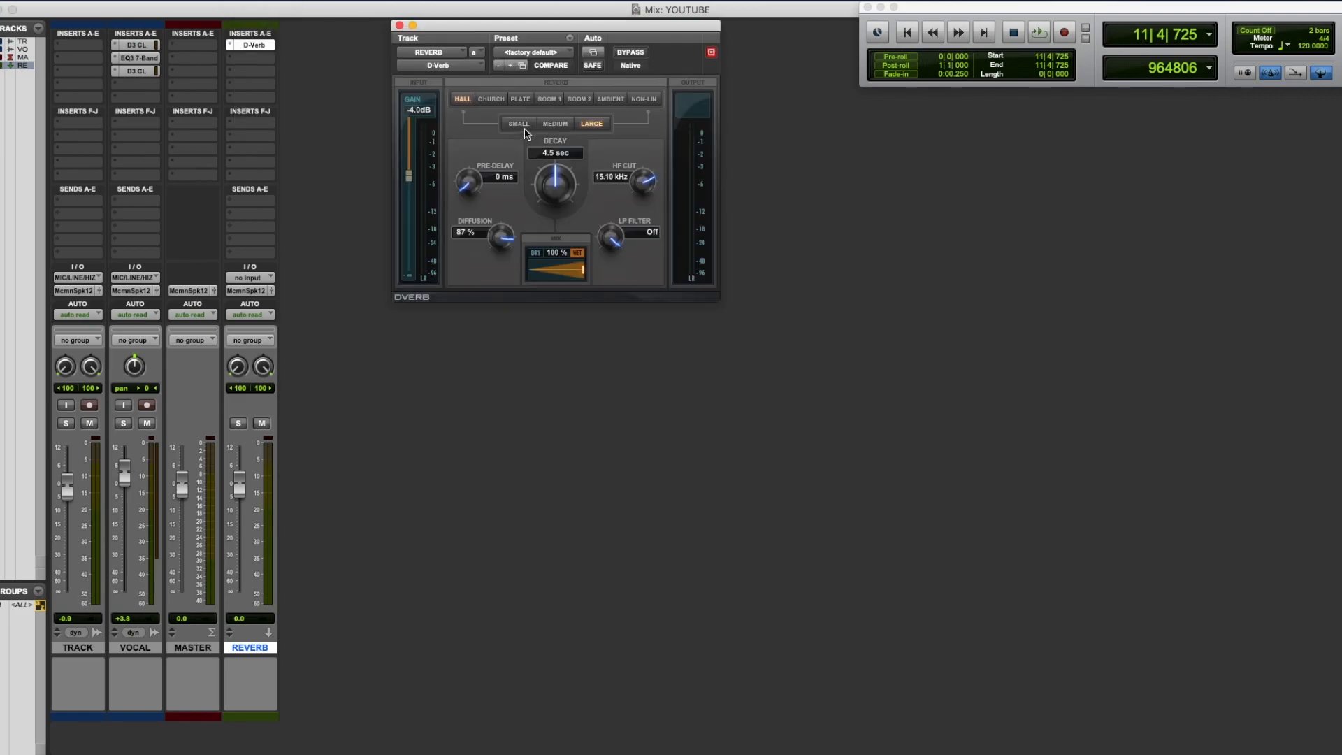
Step: Browse the D-Verb presets, keep the factory default, and close the plug-in window
click(537, 53)
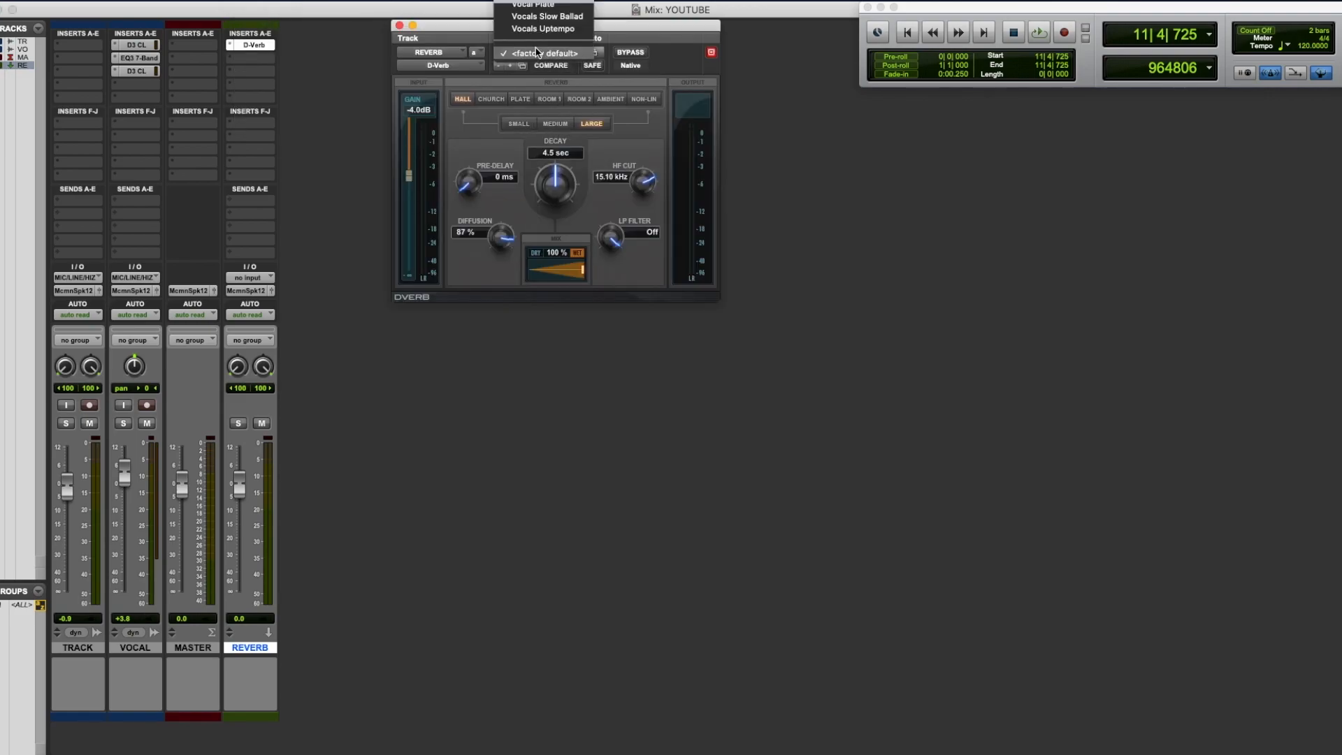
scroll(541, 83, up, 15)
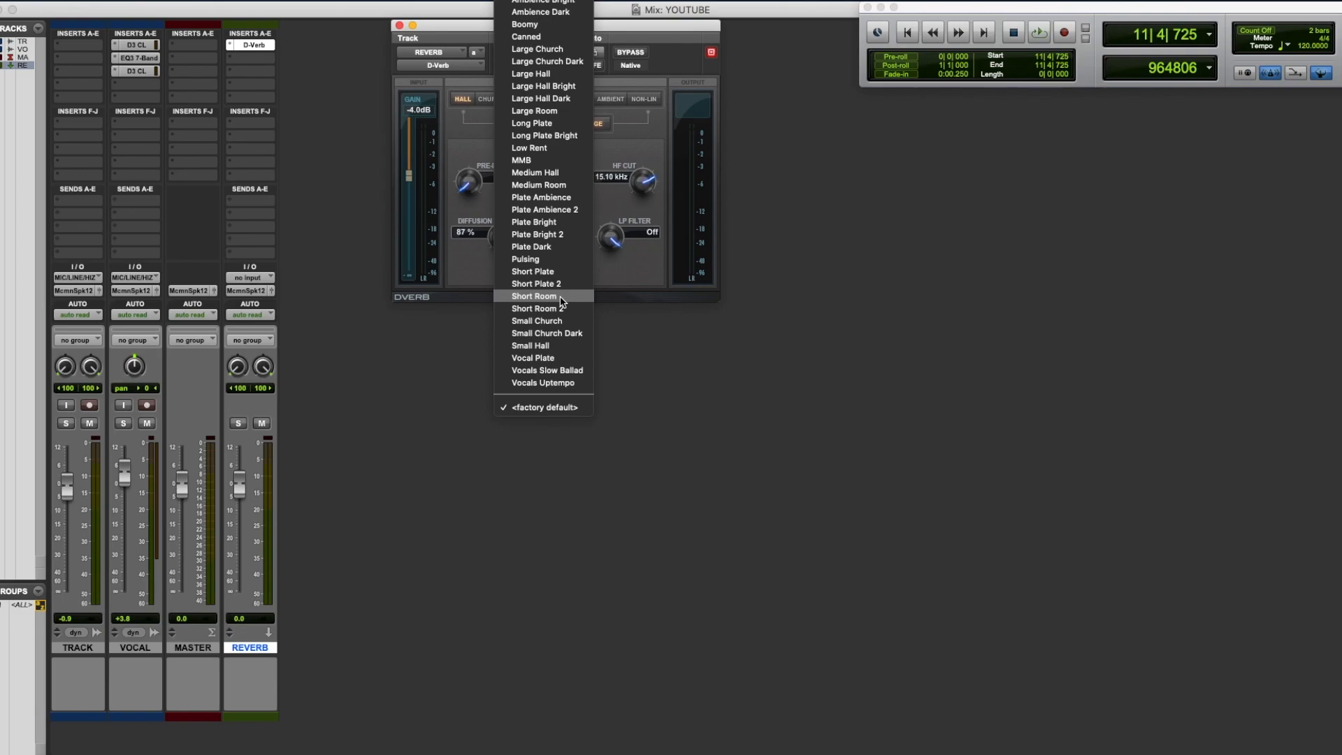
click(559, 370)
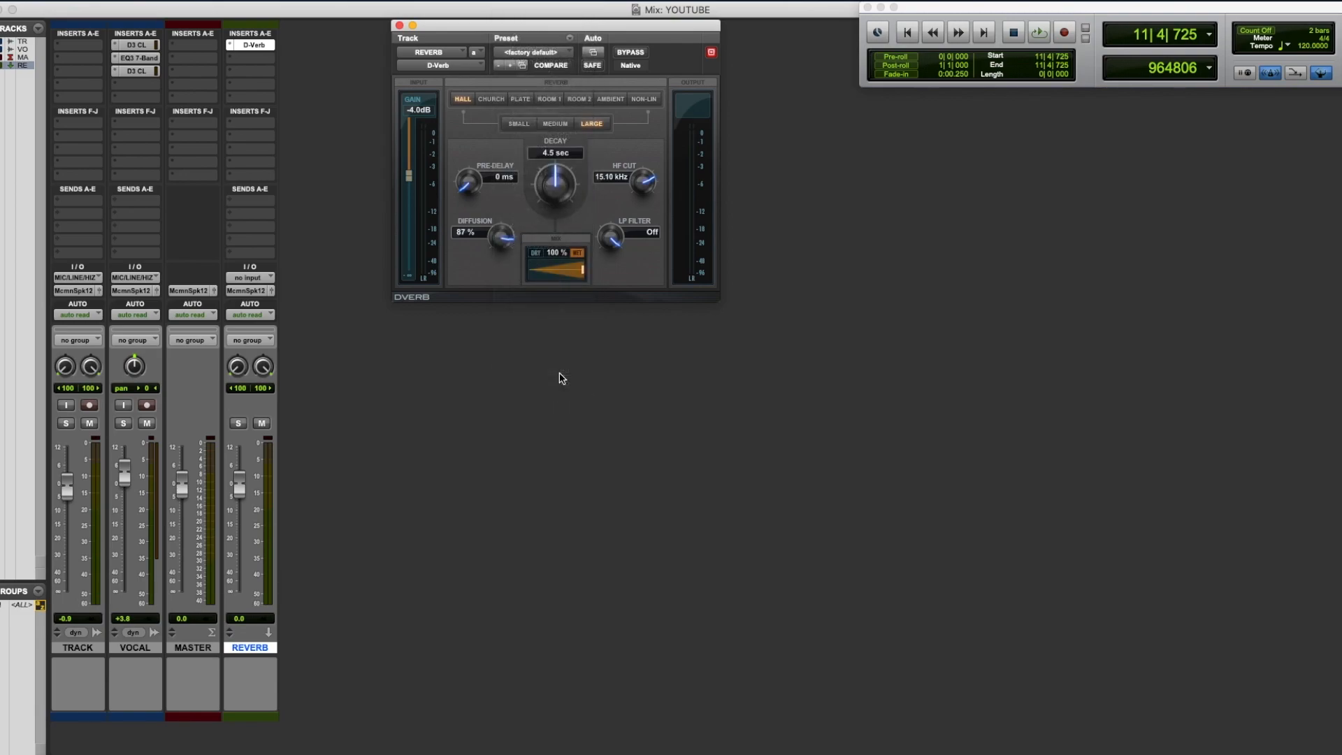
click(399, 26)
Step: Insert a stereo EQ3 1-Band after the D-Verb on the REVERB track and set its filter type to High-Pass
click(264, 63)
mouse_move(325, 59)
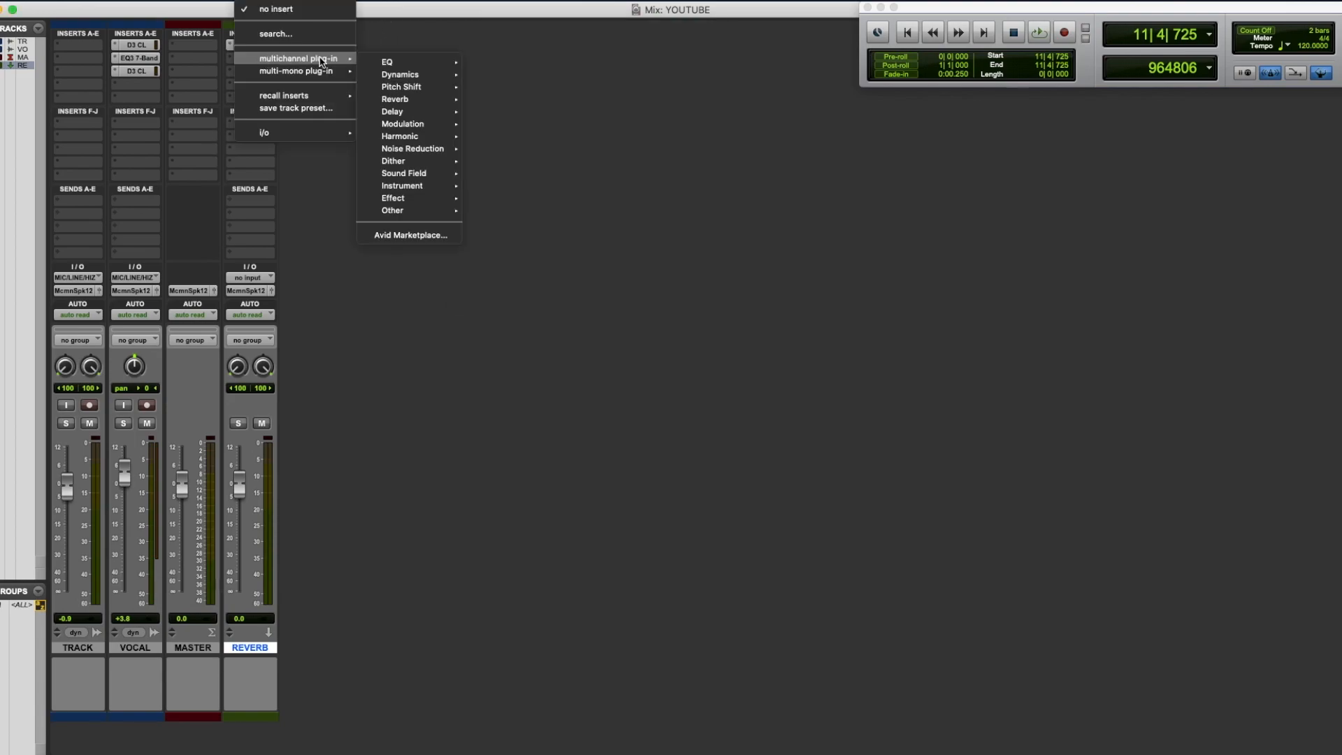
mouse_move(399, 63)
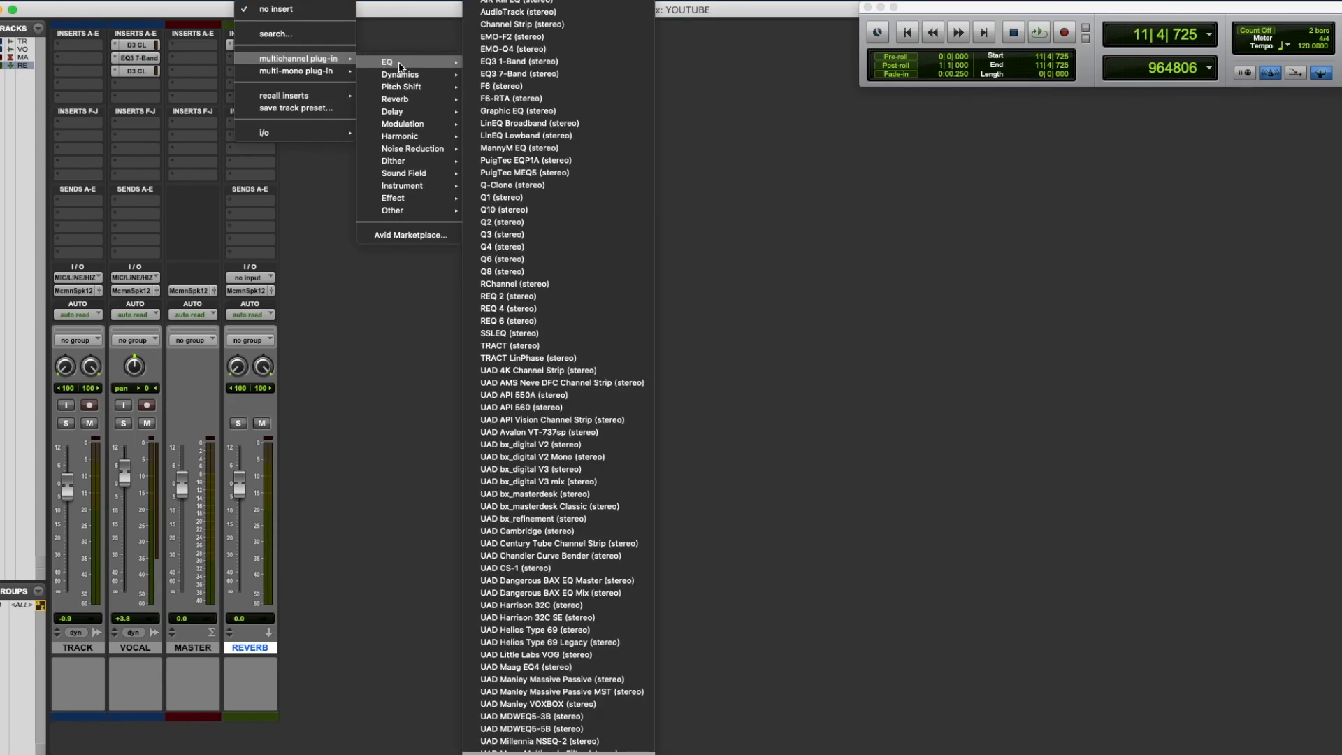
click(512, 63)
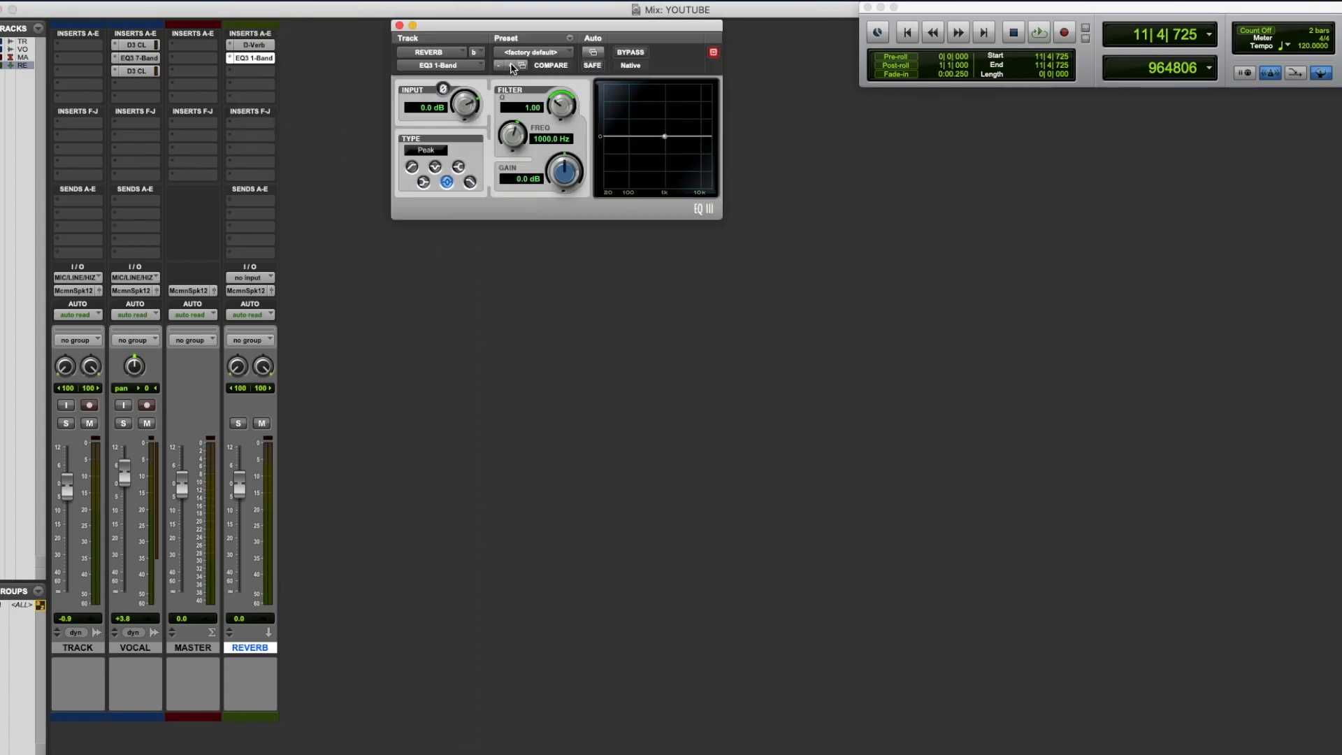
click(411, 168)
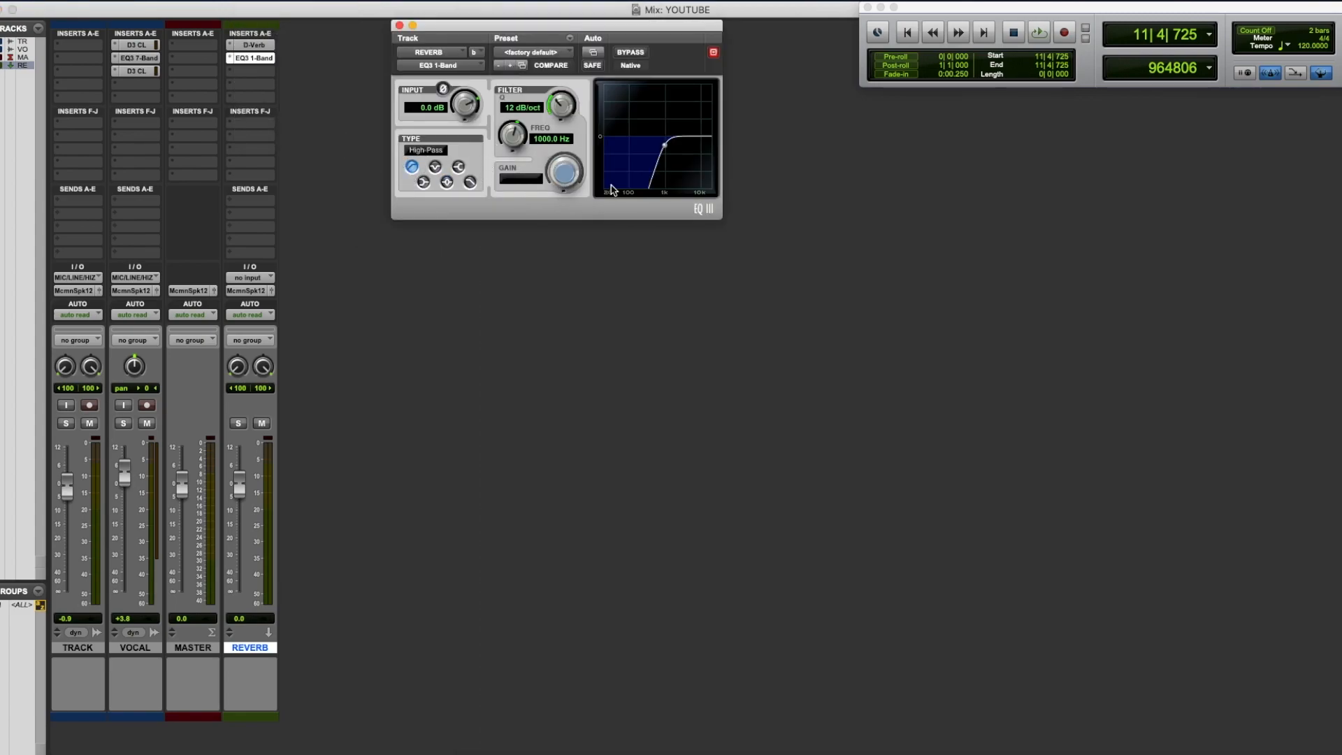
Step: Set the high-pass filter frequency of the REVERB track's EQ to about 606 Hz and close the plug-in window
mouse_move(514, 134)
mouse_down()
mouse_move(514, 159)
mouse_move(515, 148)
mouse_up()
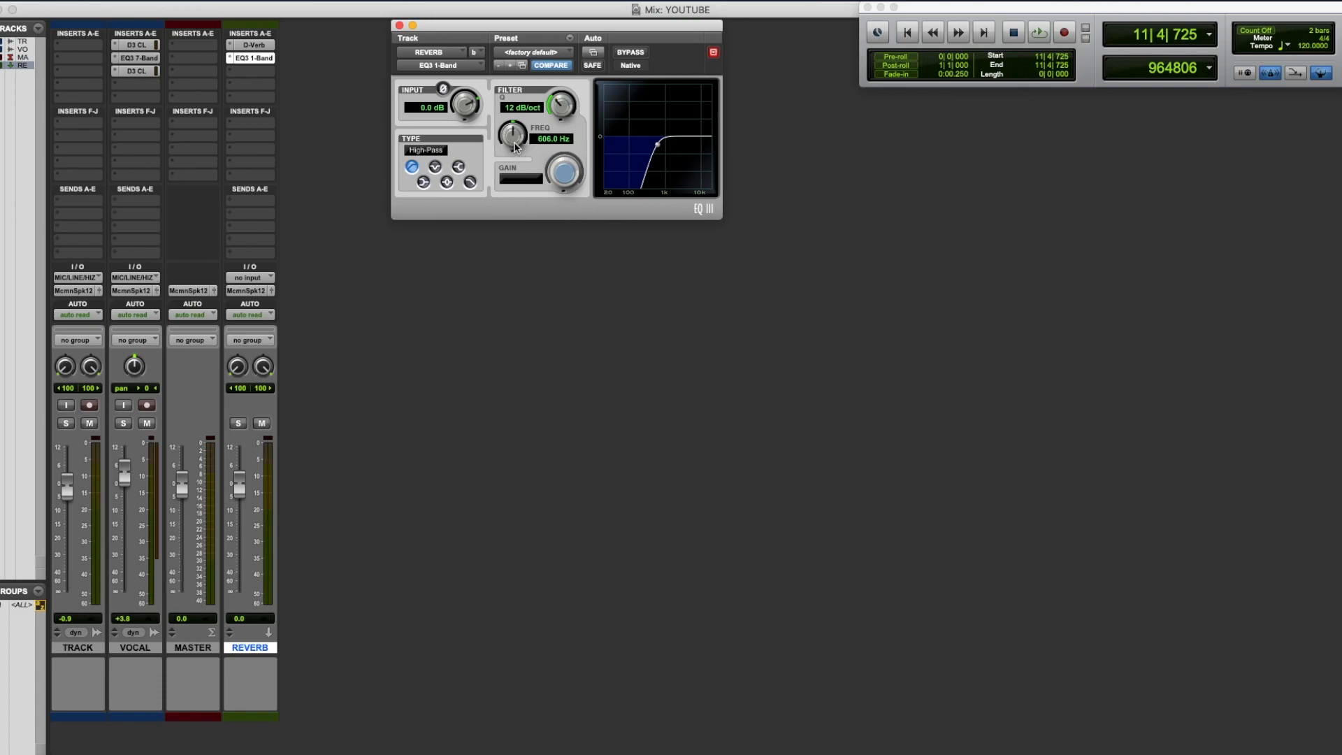
click(399, 26)
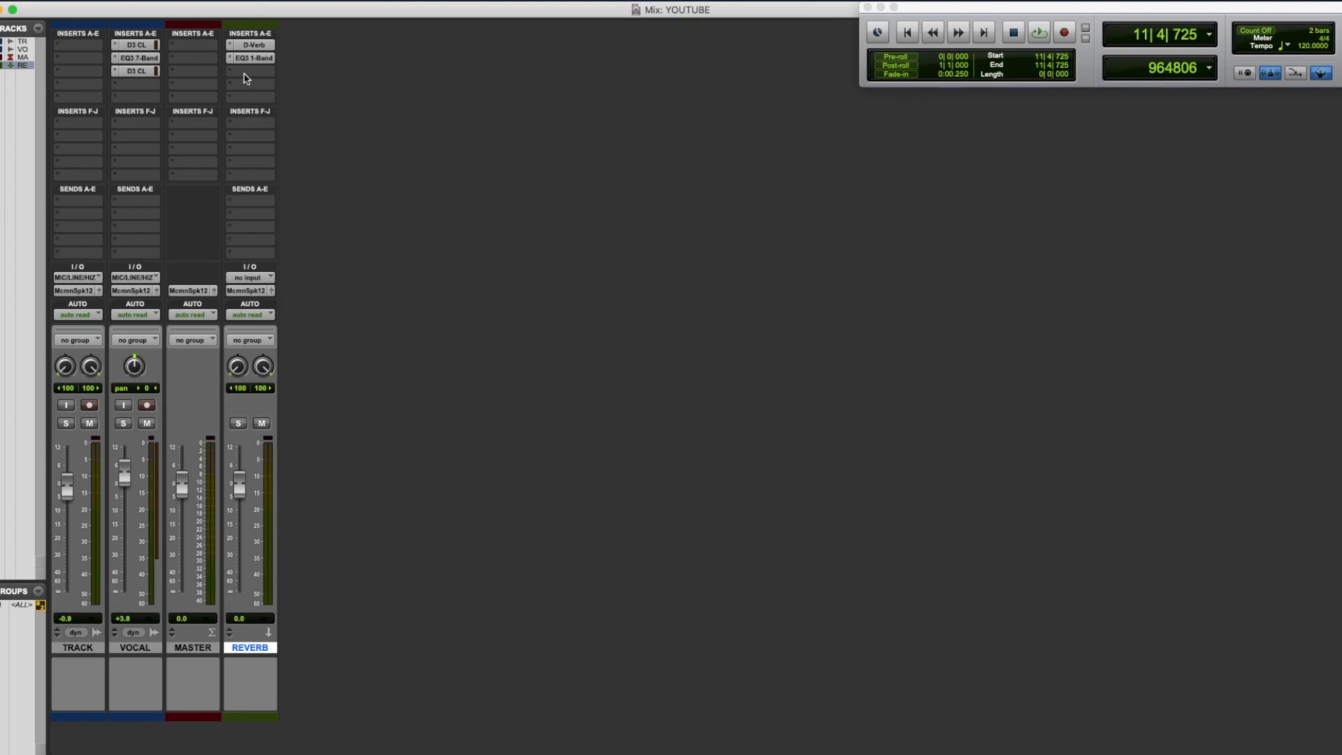
Step: Set the REVERB track's input to Bus 23-24 (Stereo) and add a send to the same bus on the VOCAL track
click(253, 279)
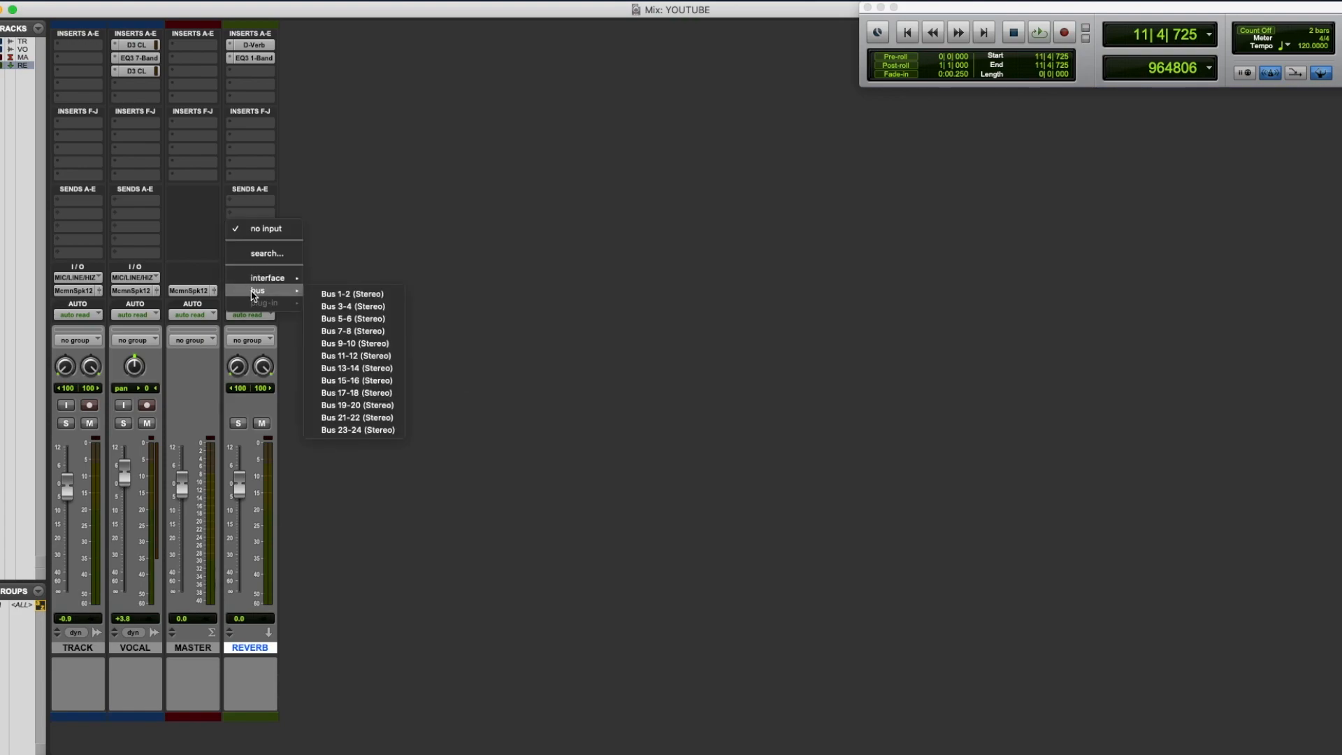
click(377, 431)
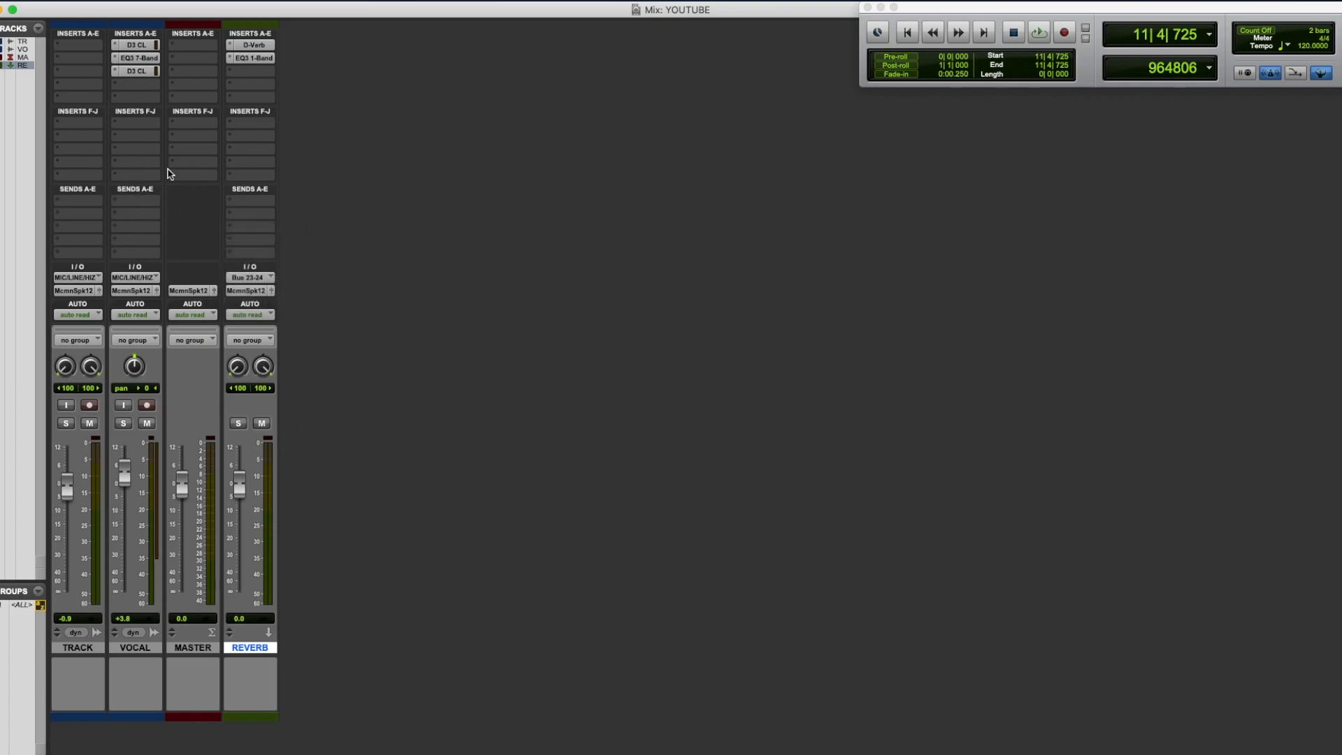
click(145, 207)
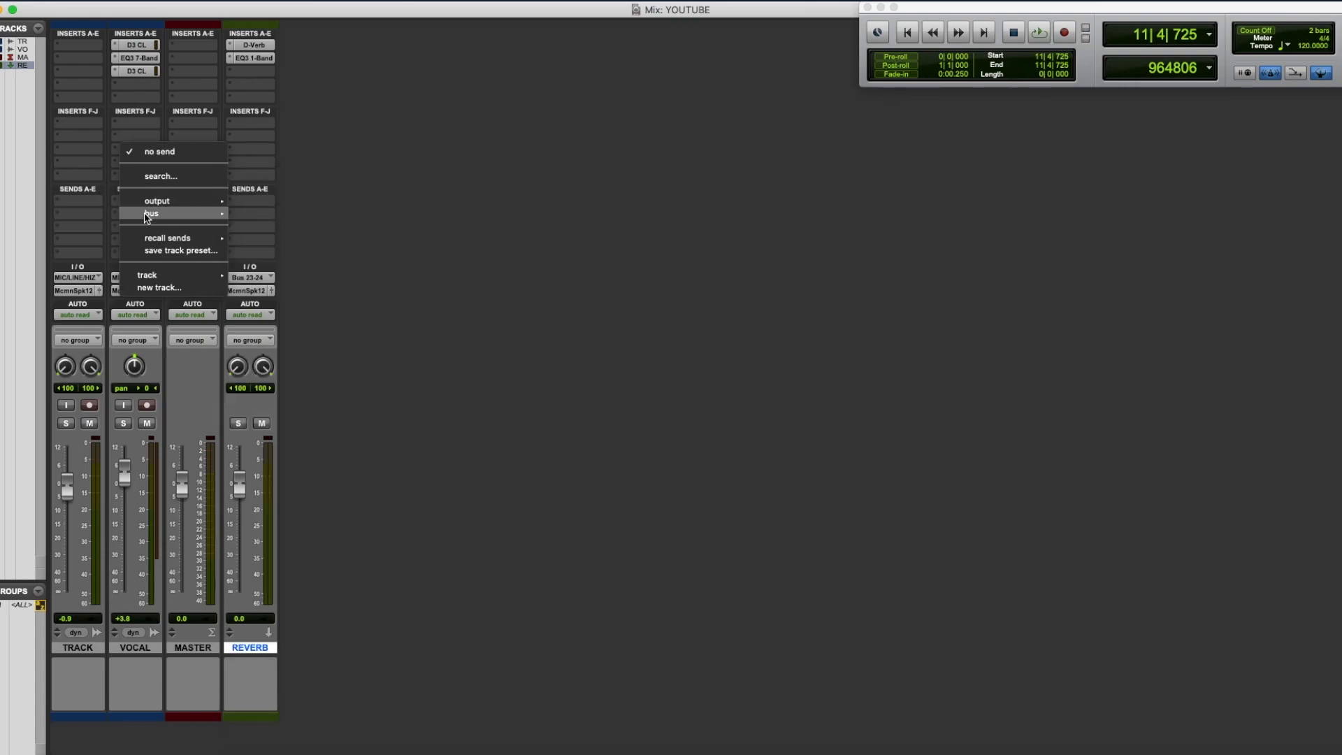
mouse_move(181, 216)
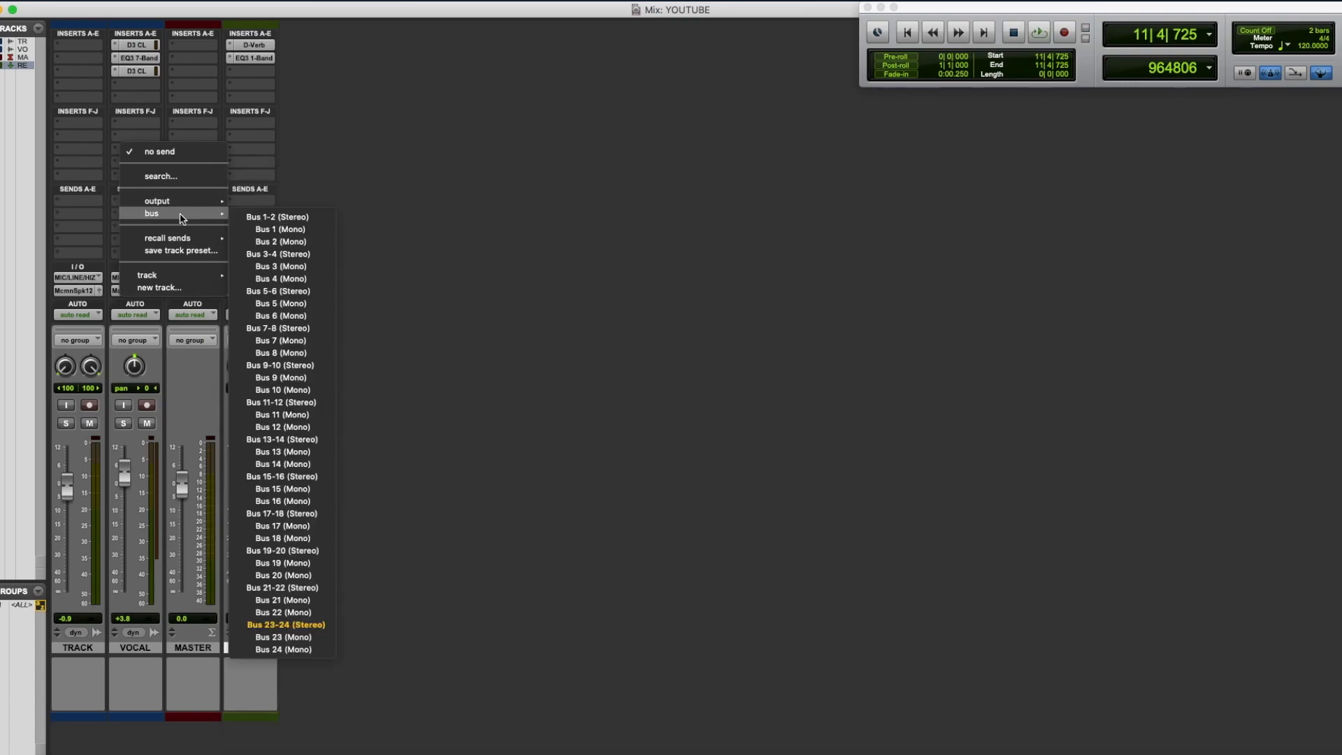
click(276, 625)
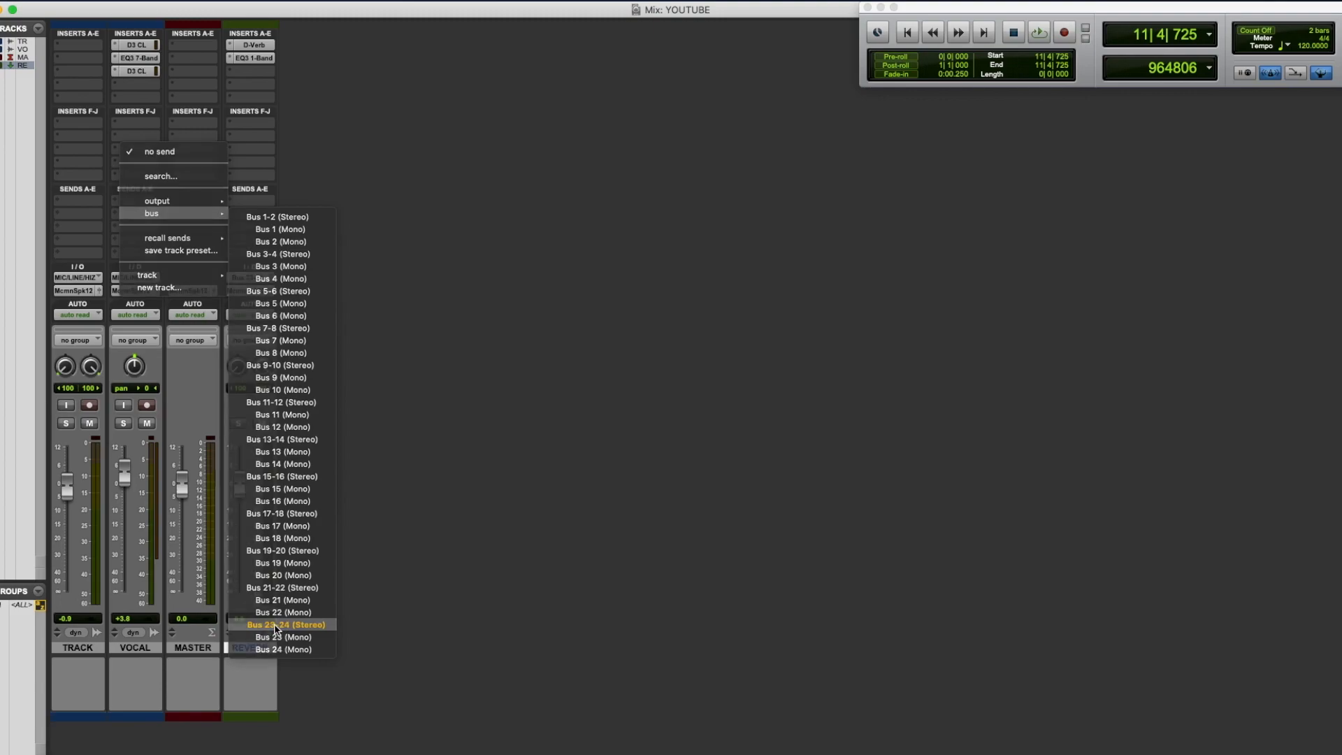
drag(364, 363, 377, 394)
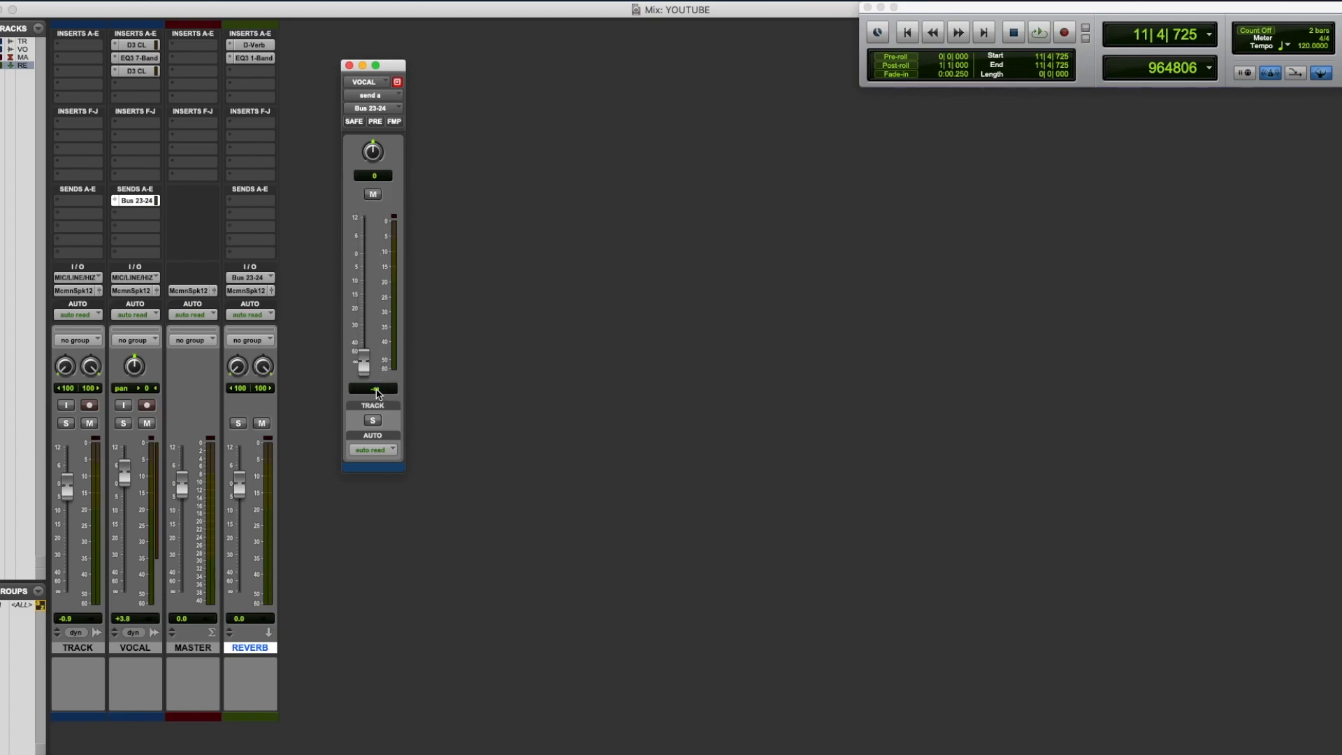
Step: Play the mix from the start and raise the VOCAL send level to about -3.6 dB, temporarily muting TRACK to judge the reverb
click(909, 34)
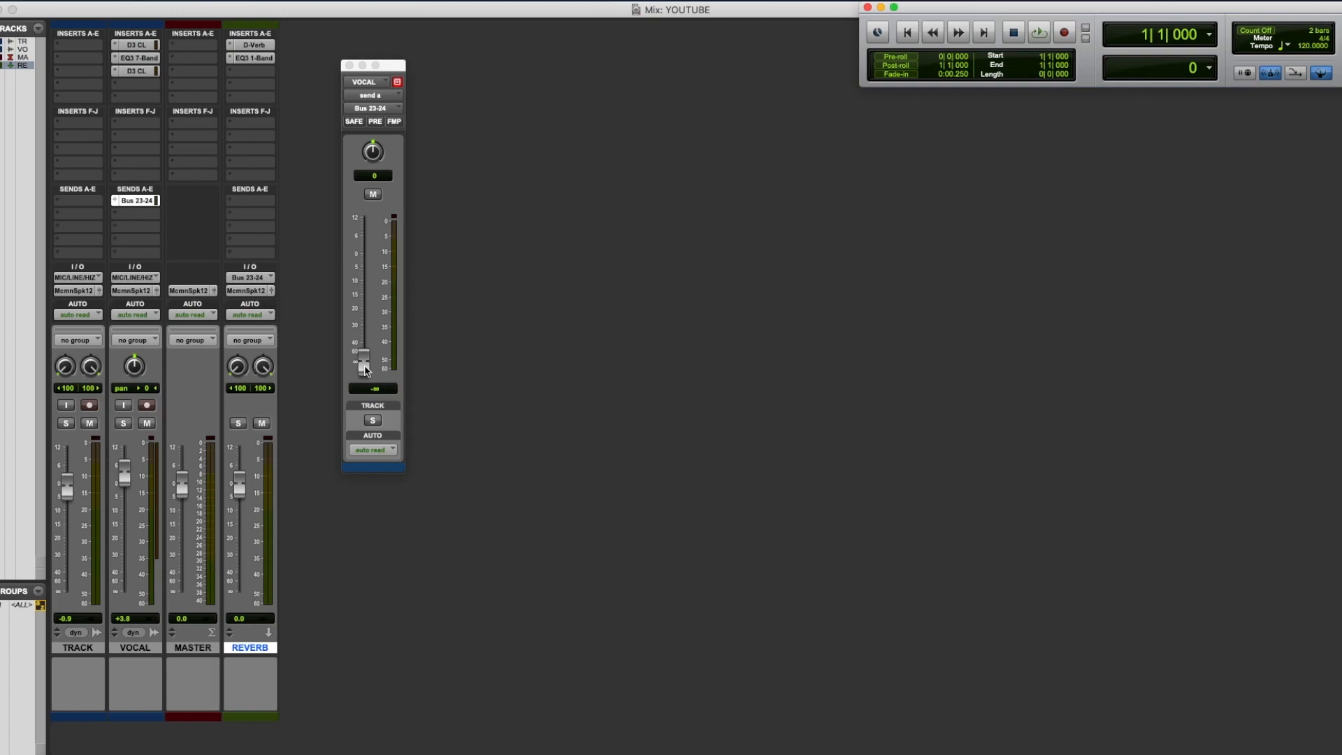
key(space)
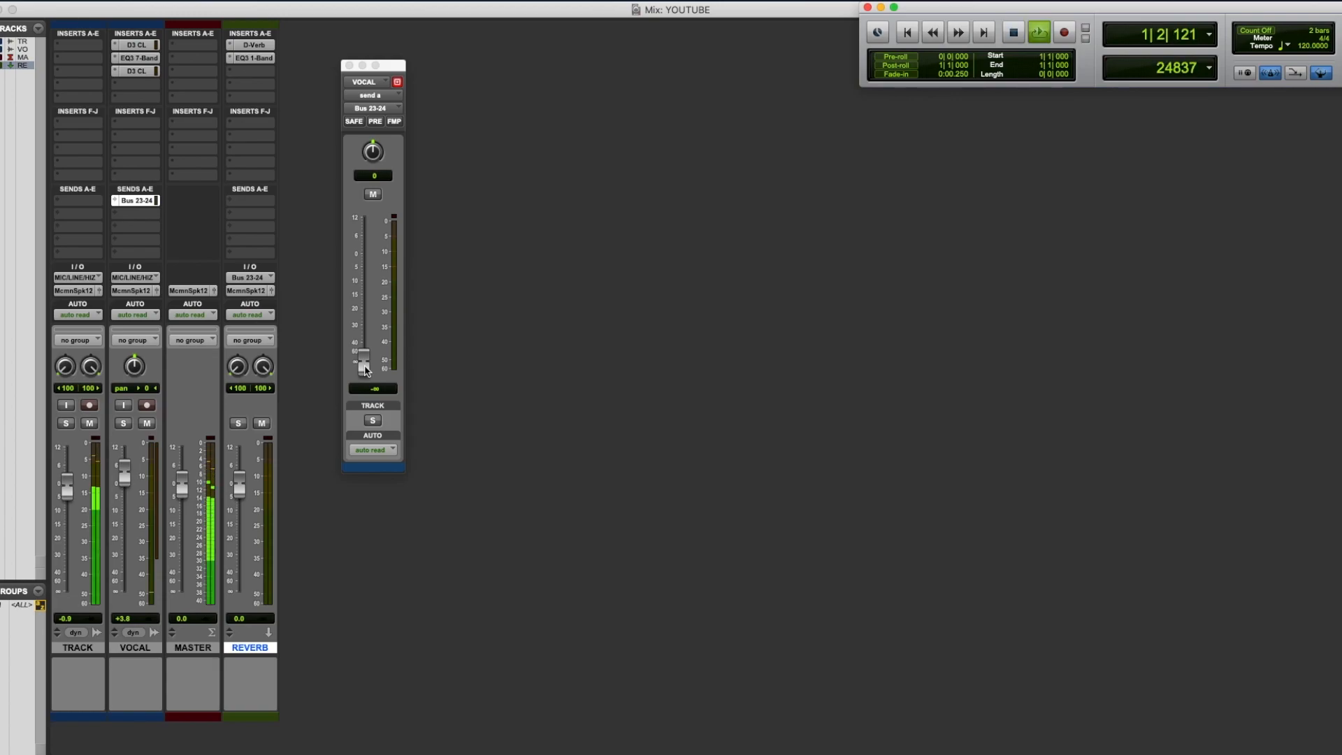
drag(369, 370, 378, 270)
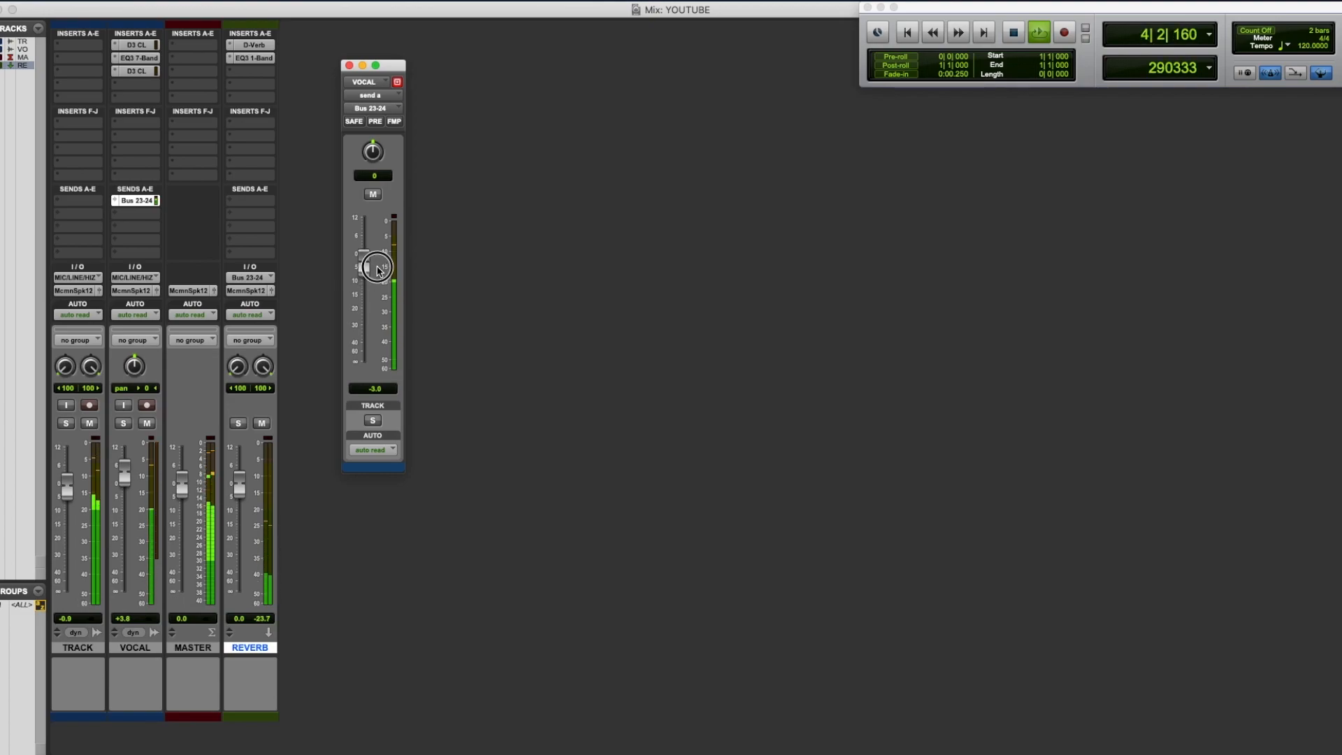
click(89, 423)
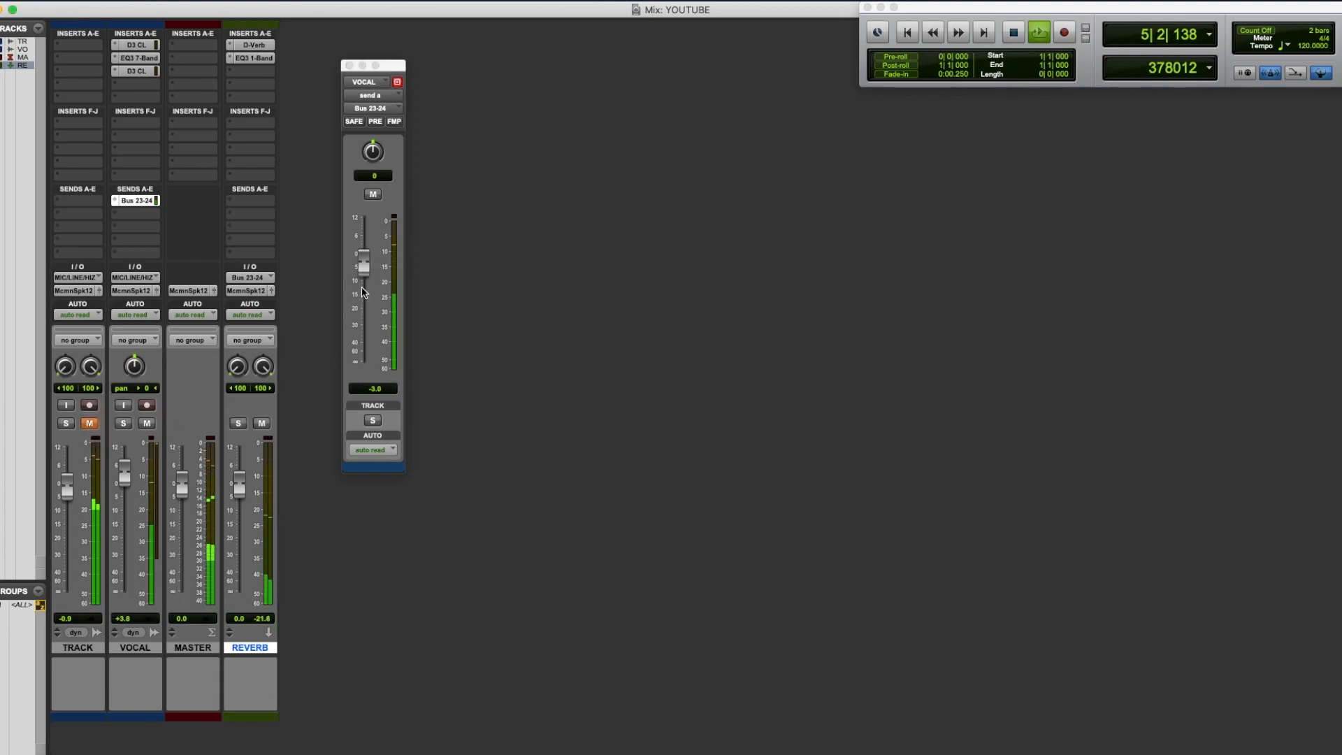
drag(364, 269, 364, 275)
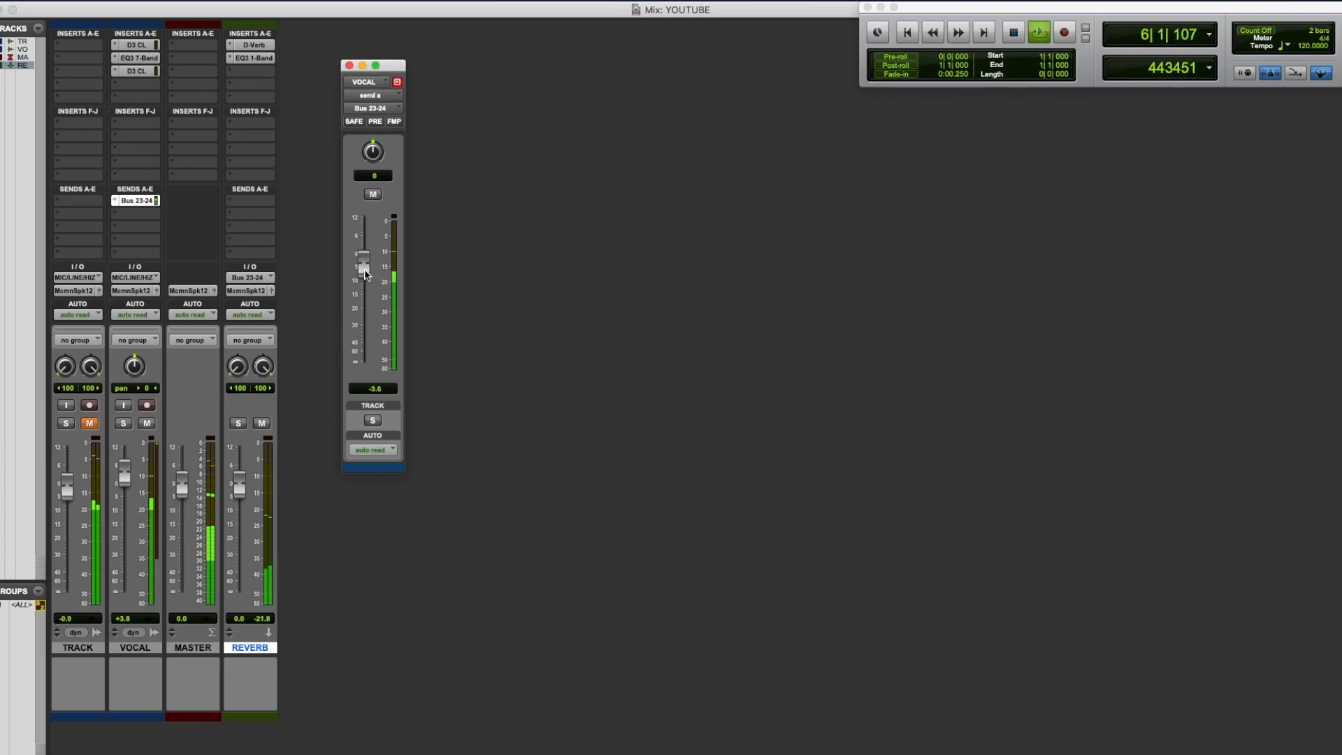
click(92, 424)
Step: Raise the VOCAL fader to about +4.3 dB and fine-tune its reverb send to about -3.3 dB, then stop playback and close the send window
drag(129, 477, 129, 473)
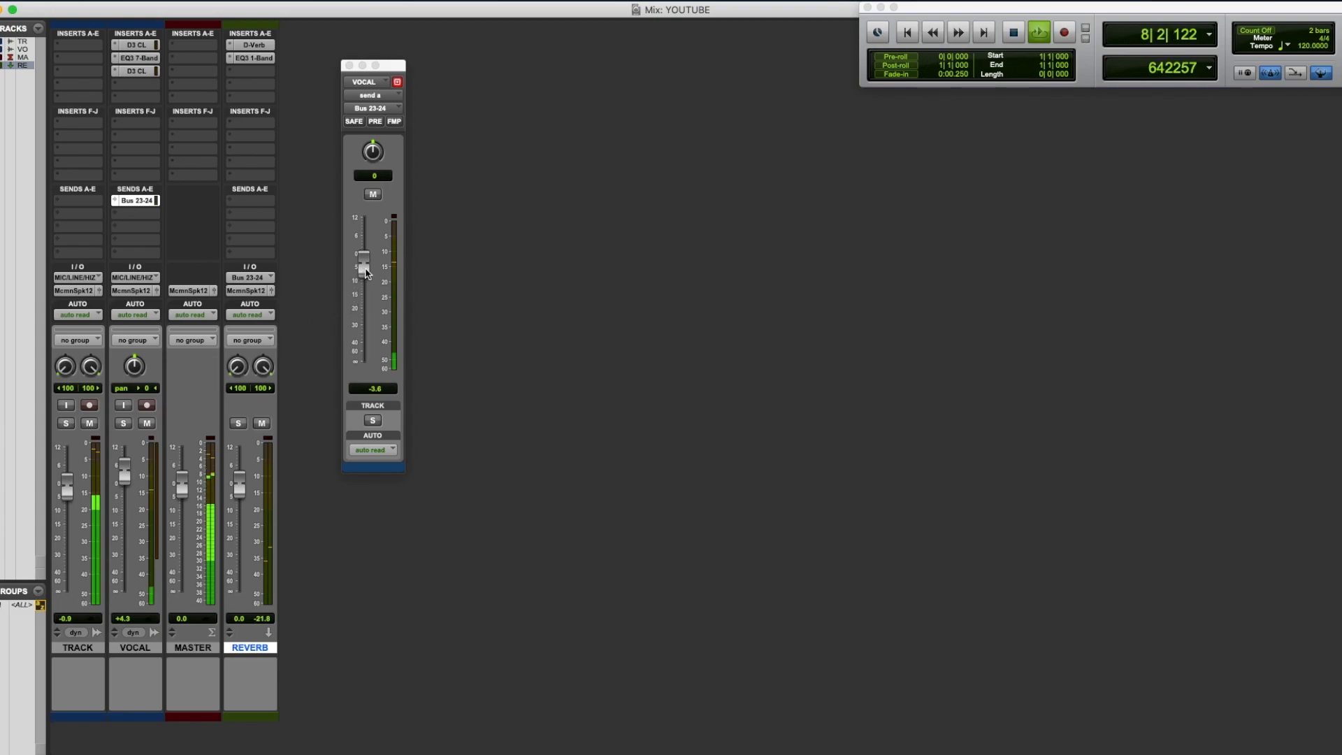
drag(366, 274, 361, 281)
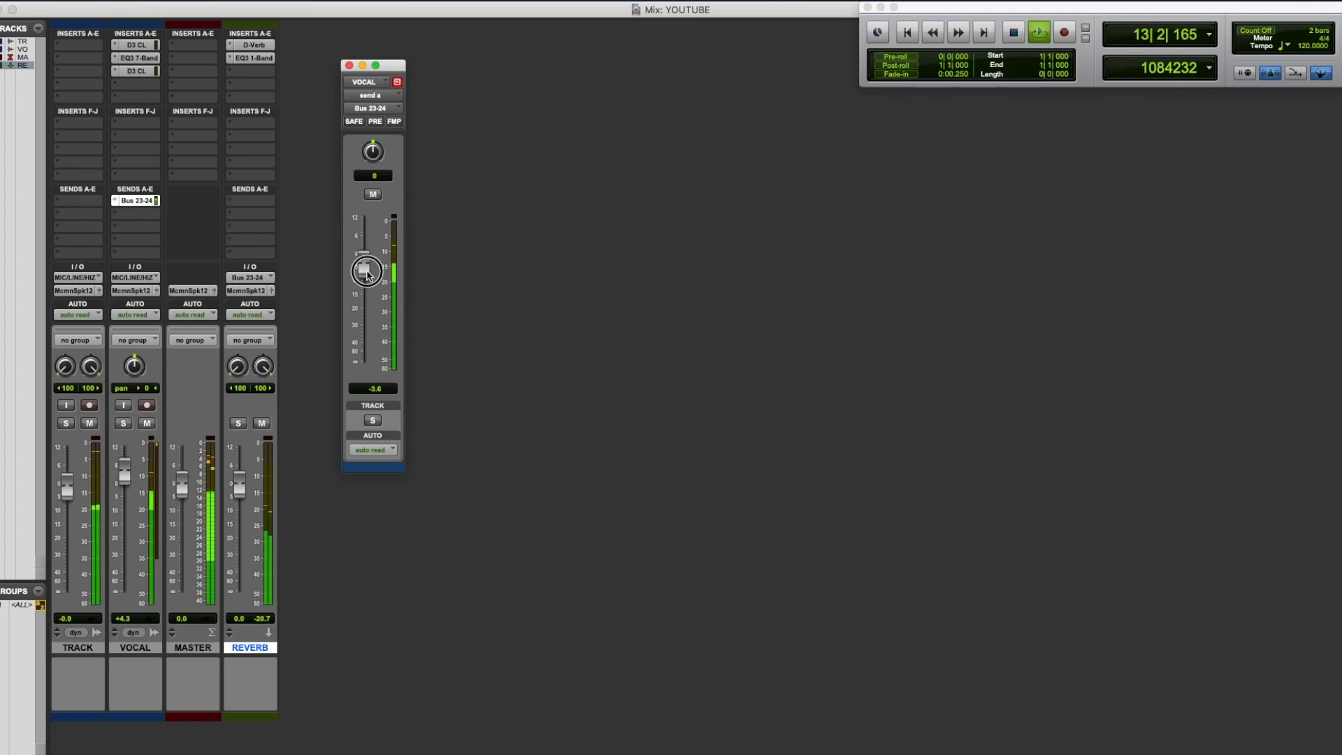
drag(366, 272, 367, 270)
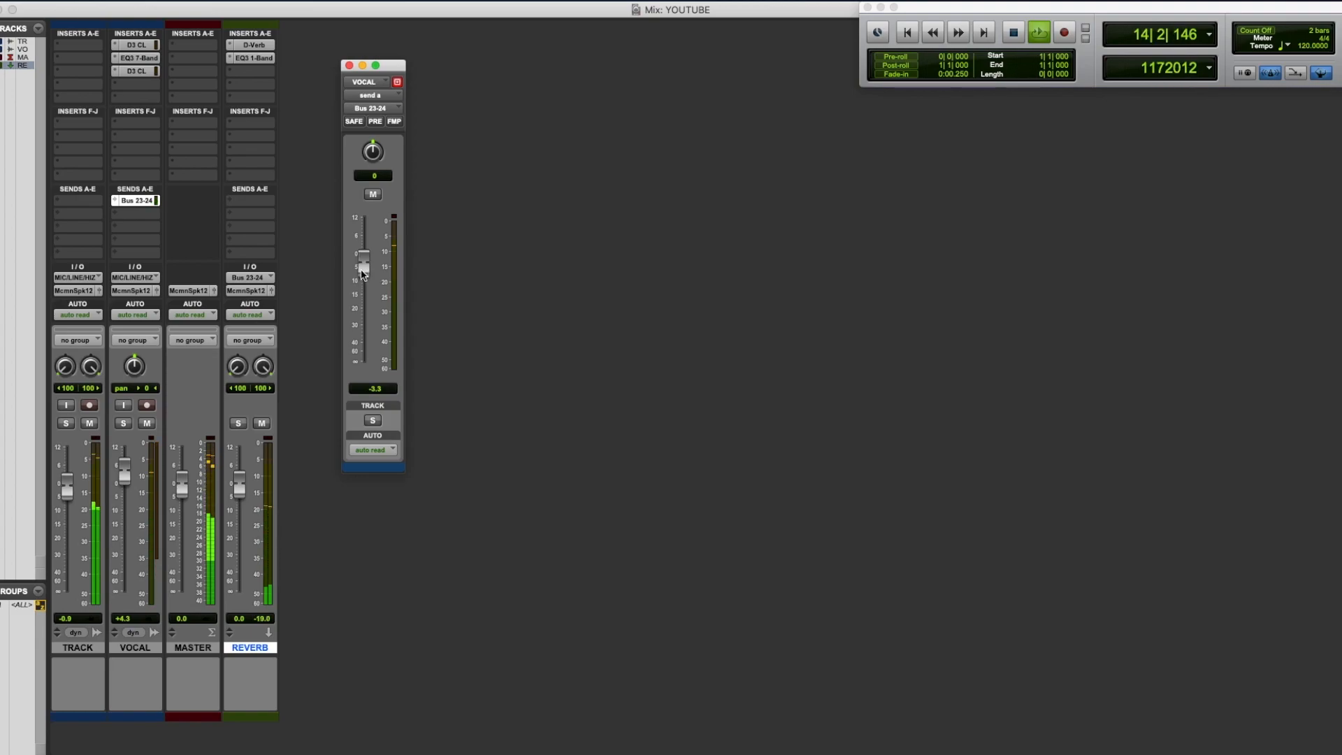
key(space)
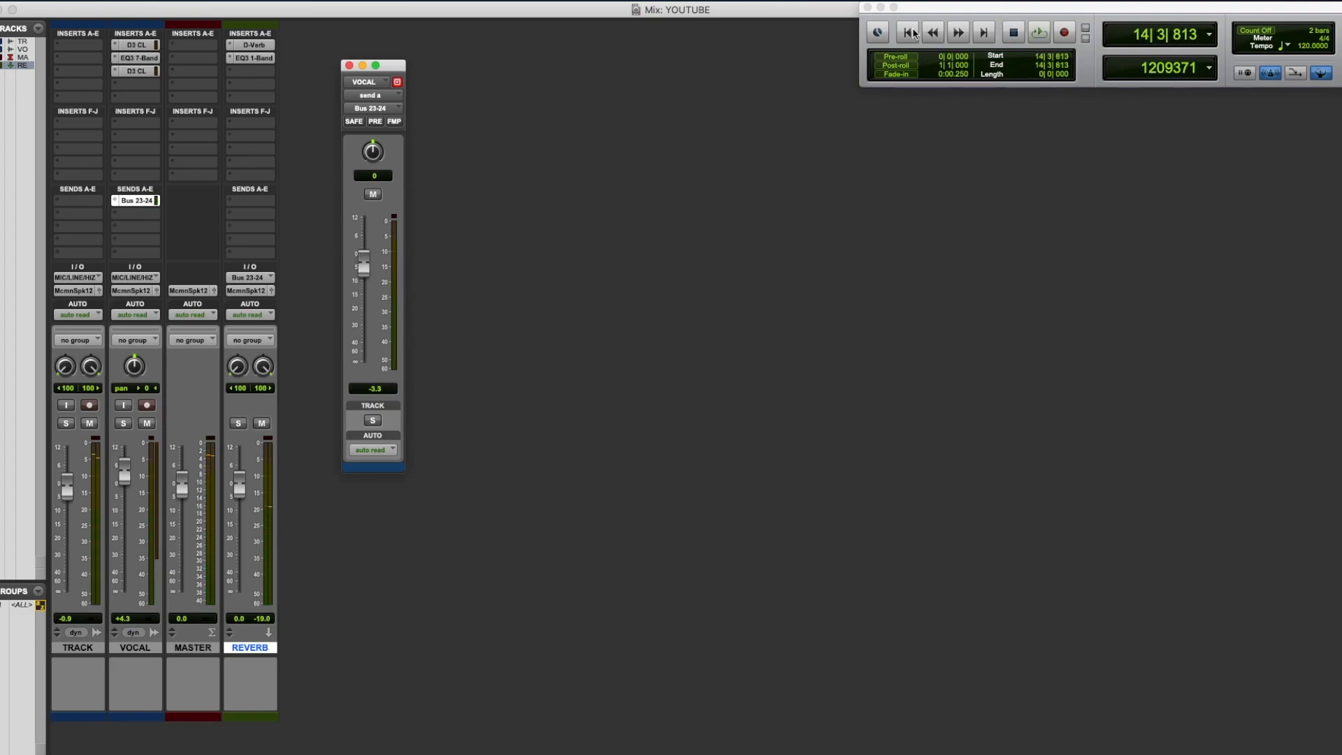
click(349, 66)
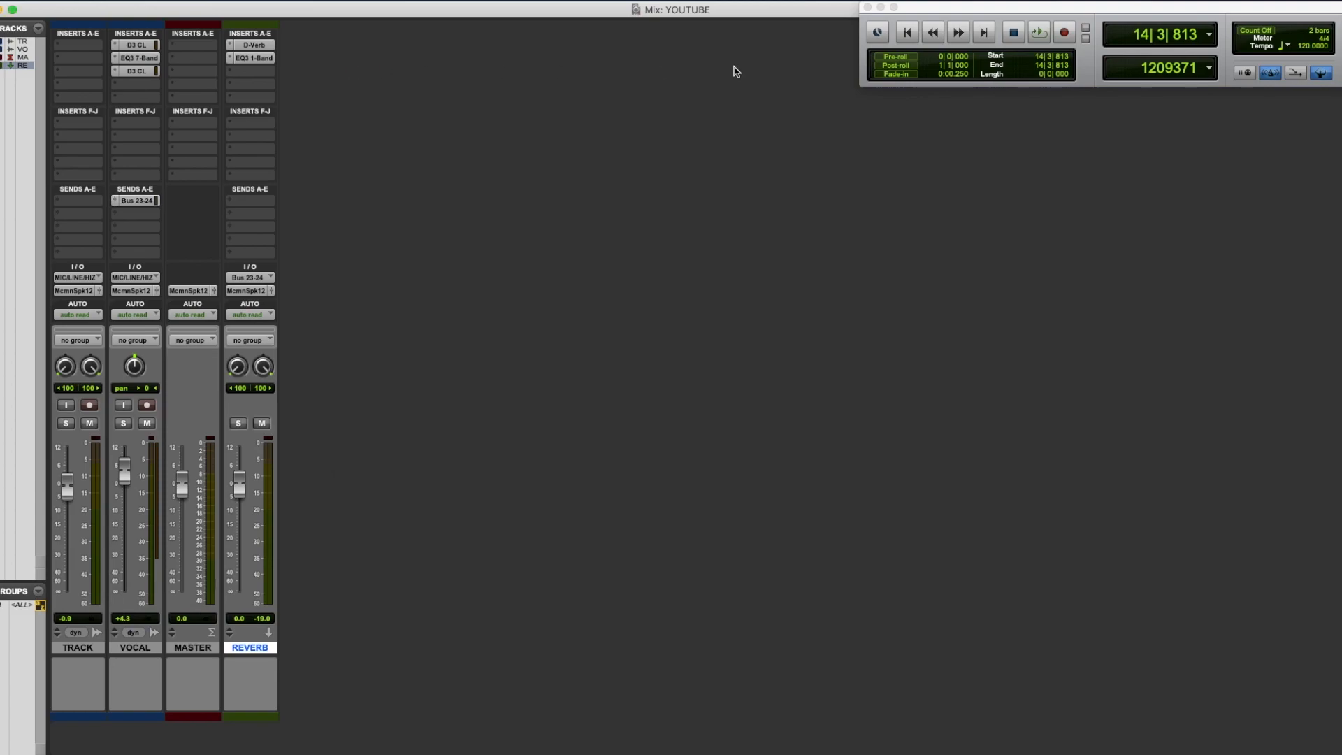
Step: Review the settings of both compressors, the 7-band EQ and the Bus 23-24 send on the VOCAL track, closing their windows
click(137, 45)
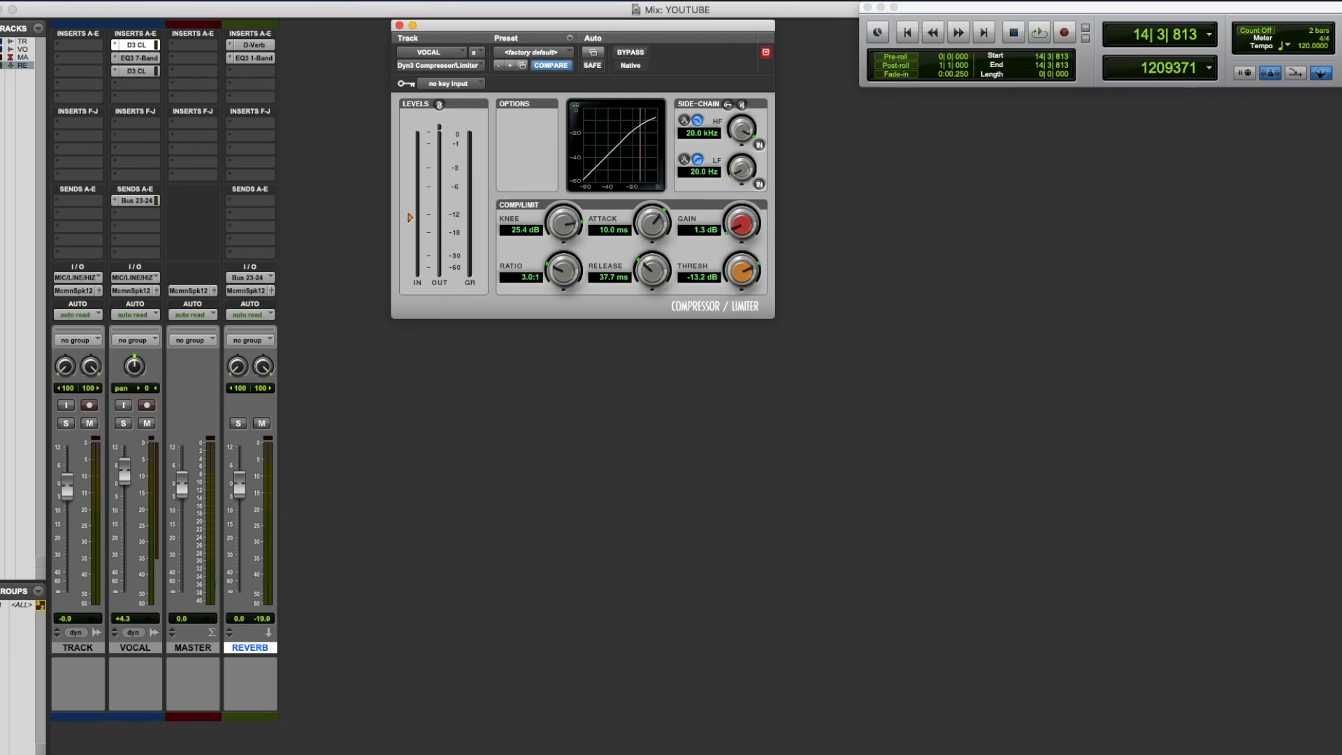
click(399, 26)
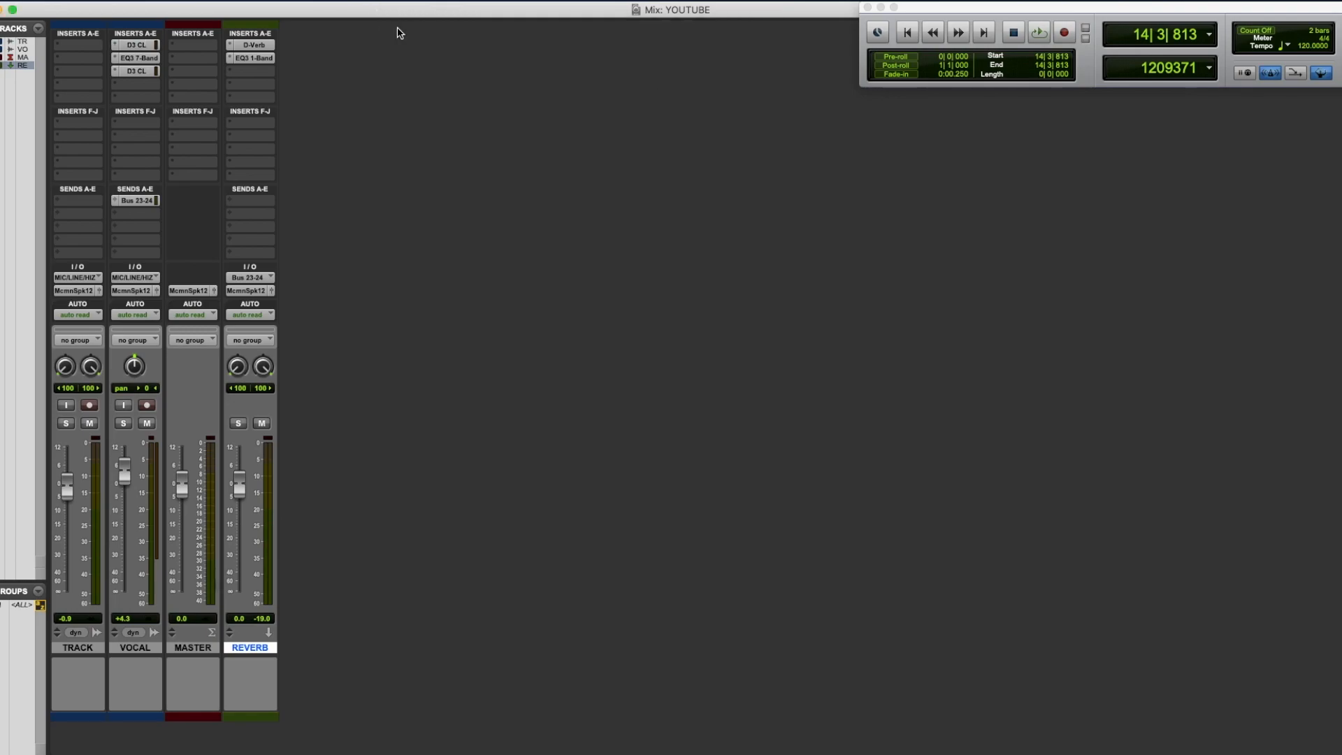
click(140, 58)
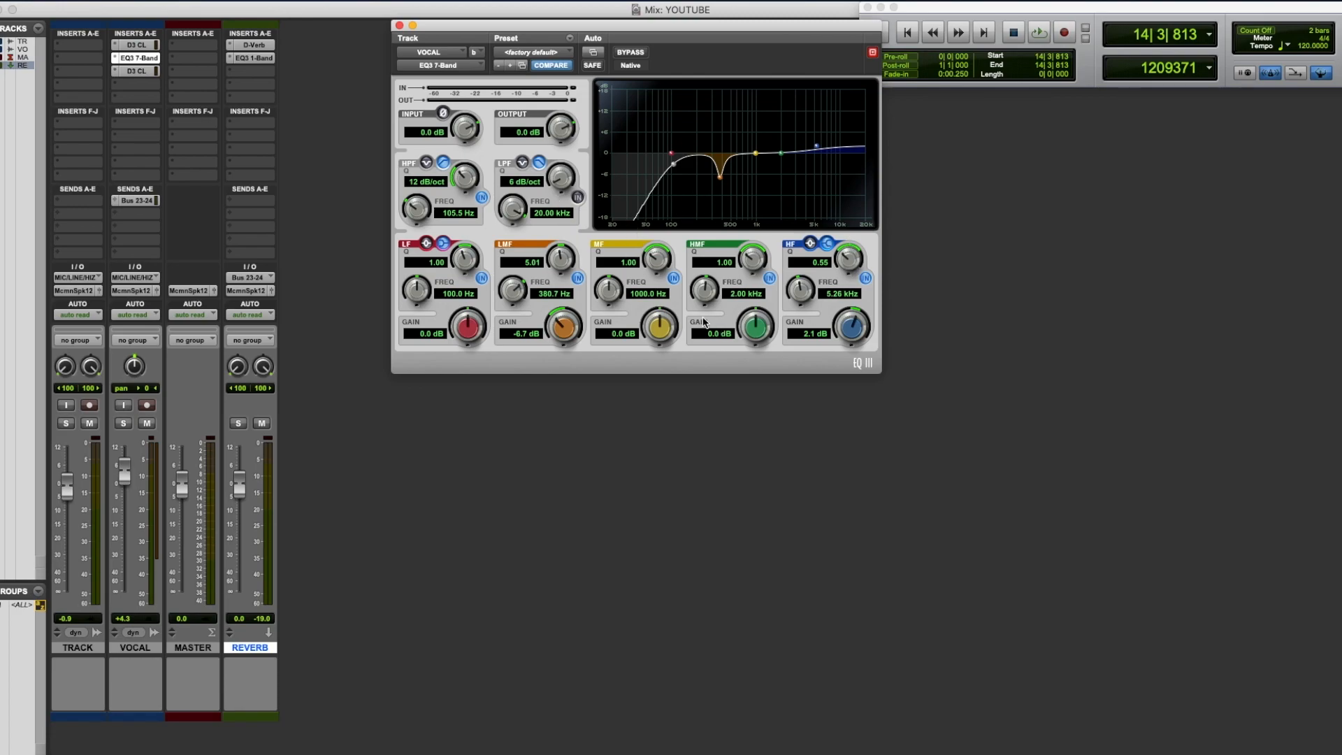
click(134, 71)
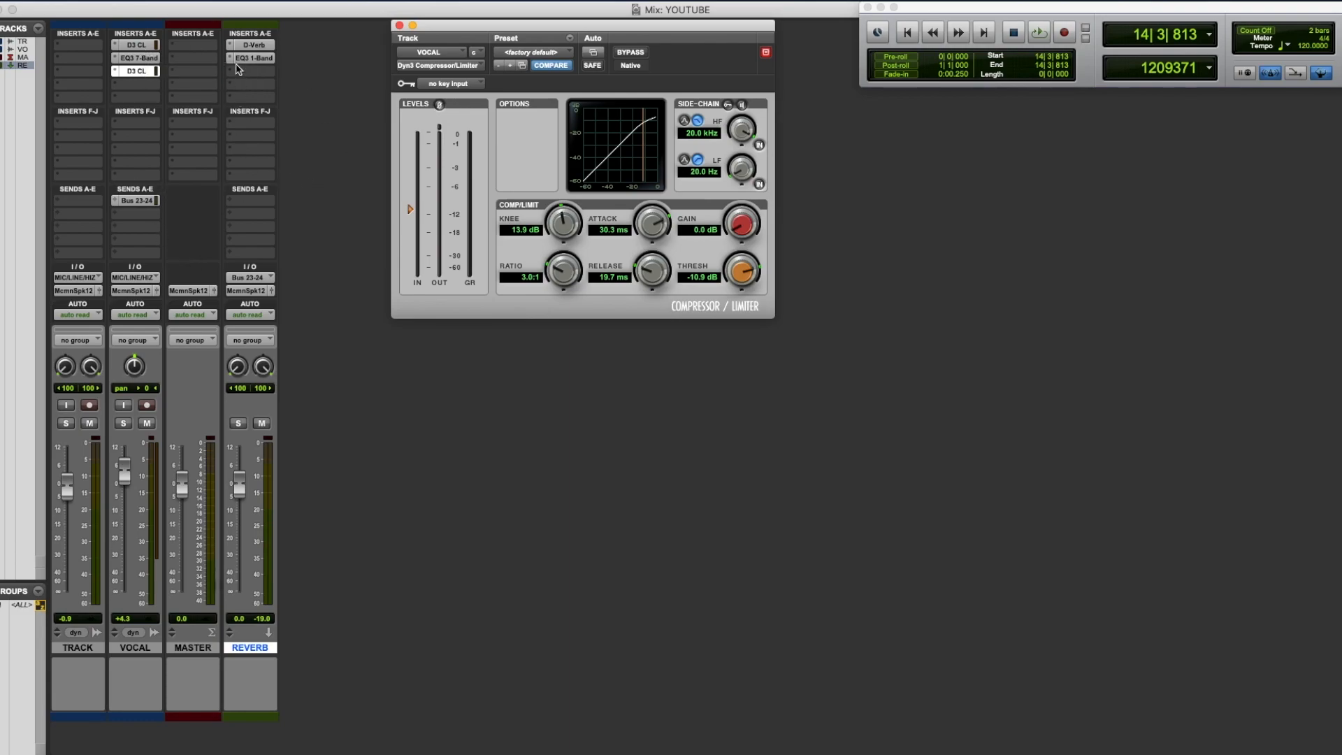
click(139, 201)
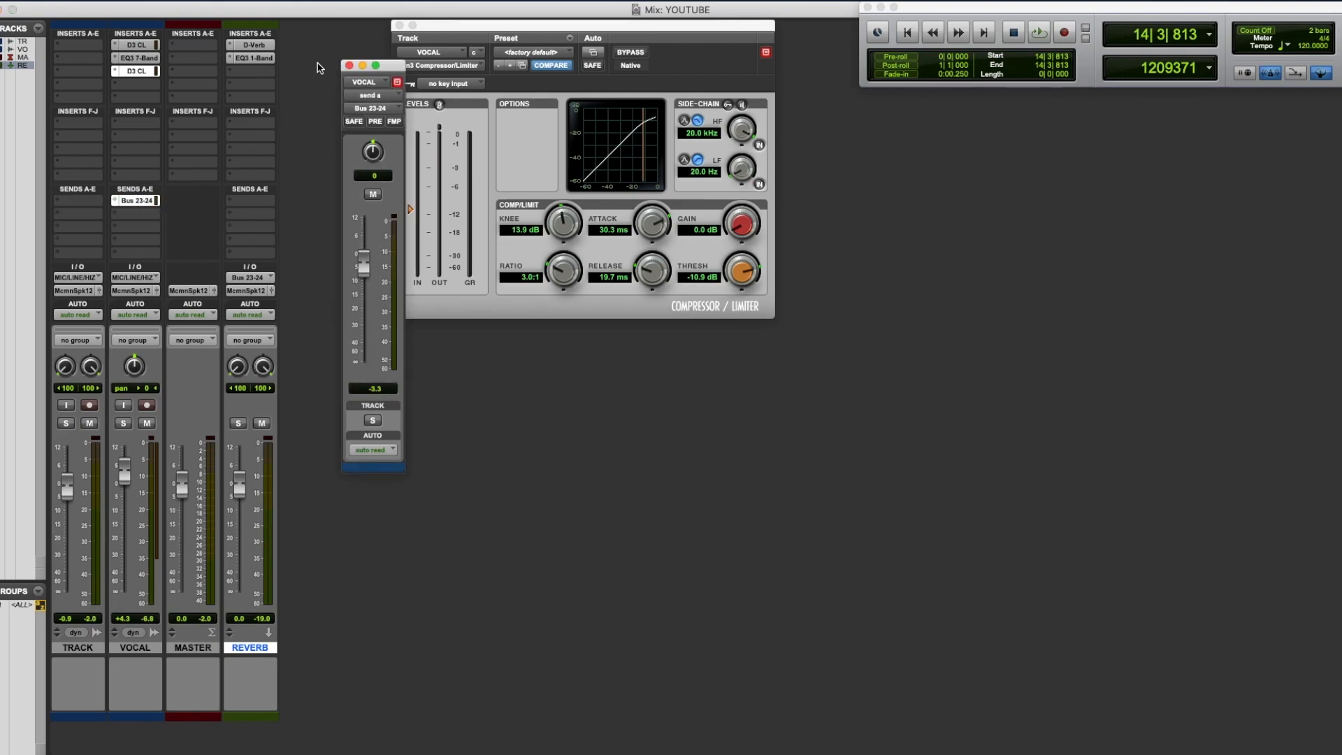
click(349, 66)
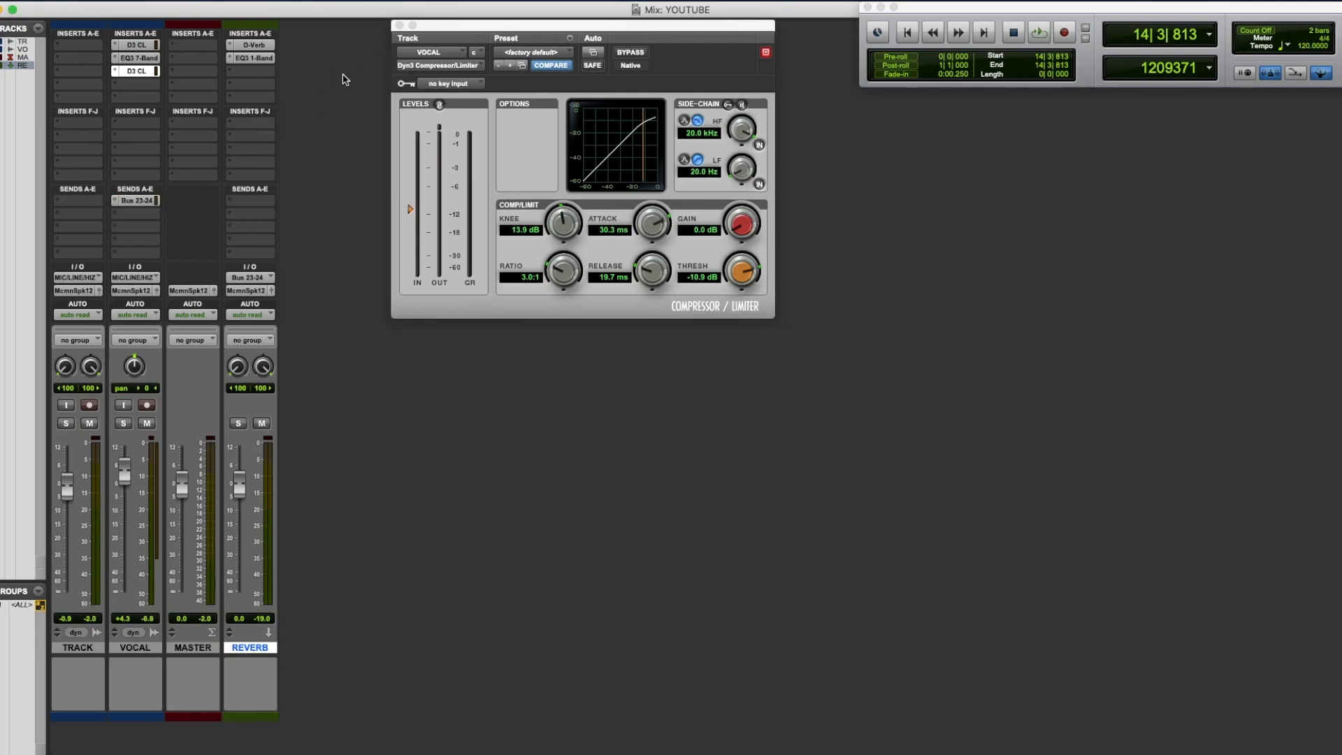
click(398, 26)
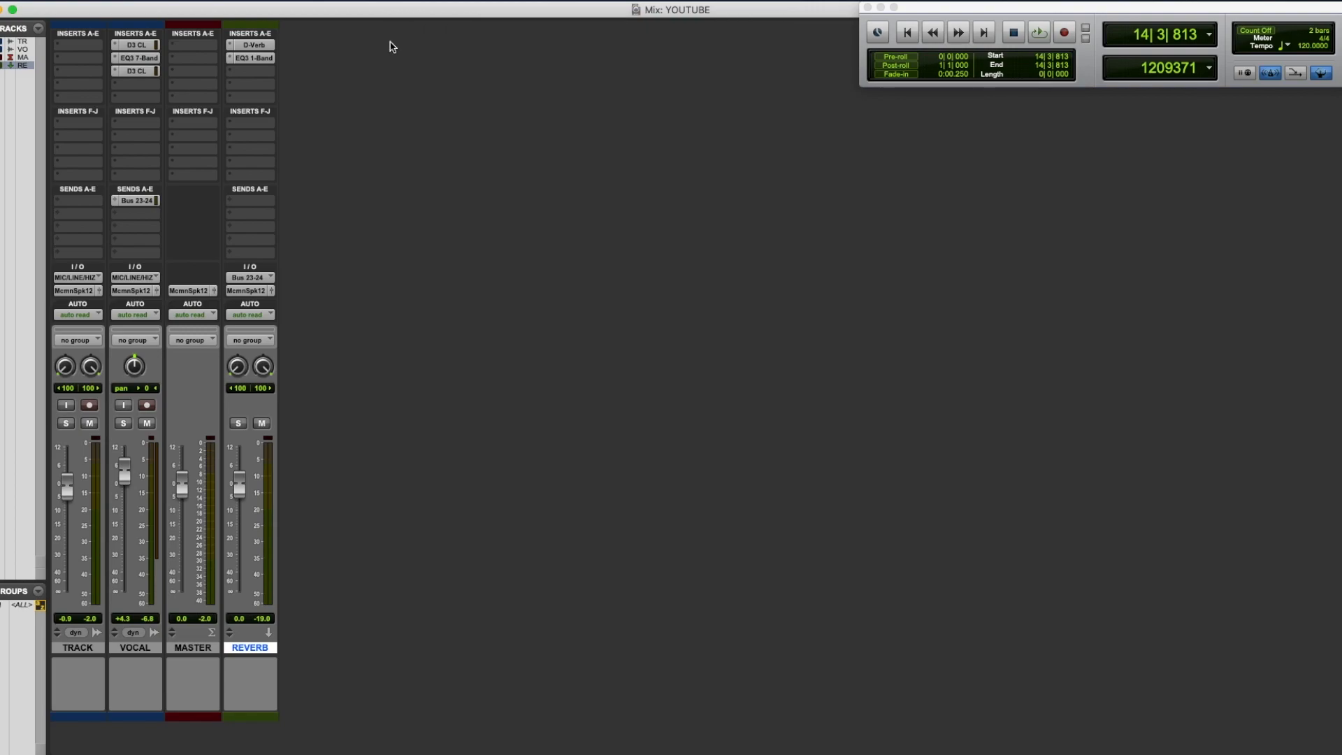
Step: Play the mix from the start and rebalance the faders, with TRACK at about -0.6 dB and VOCAL at about +4.8 dB
click(907, 32)
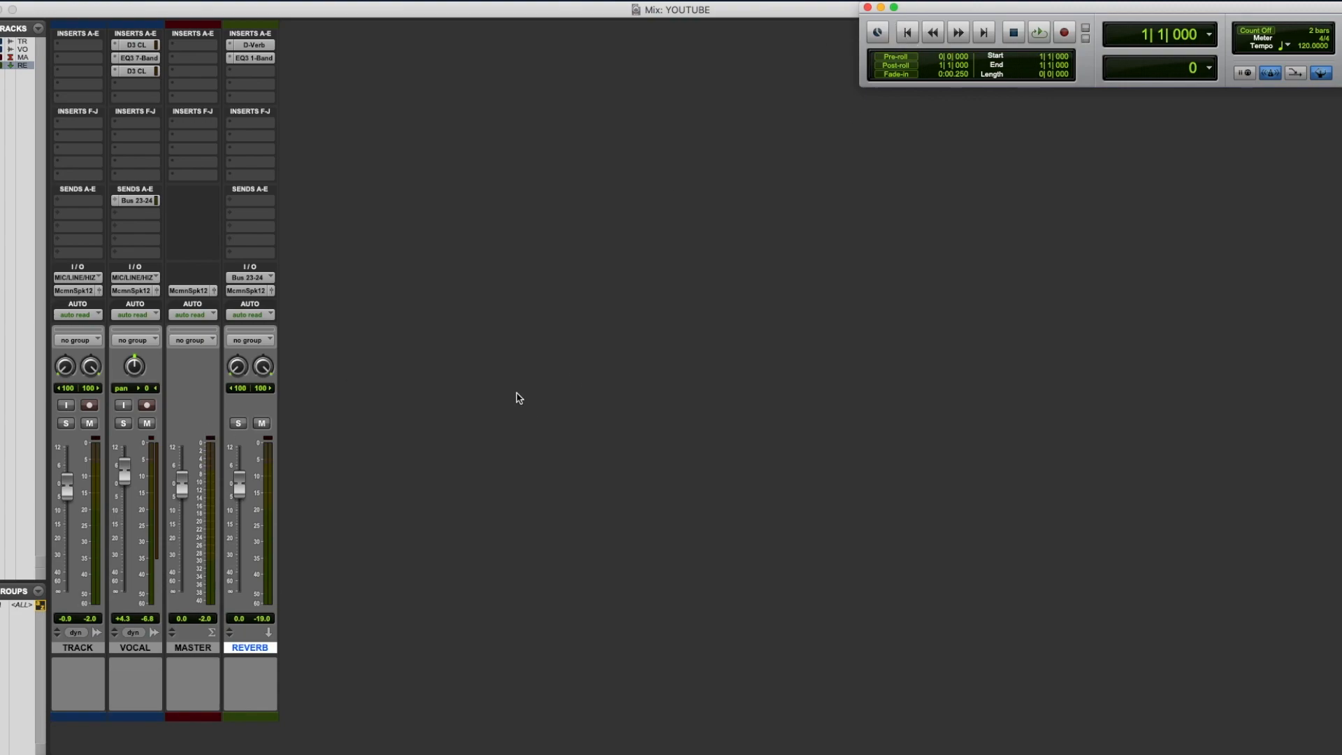
key(space)
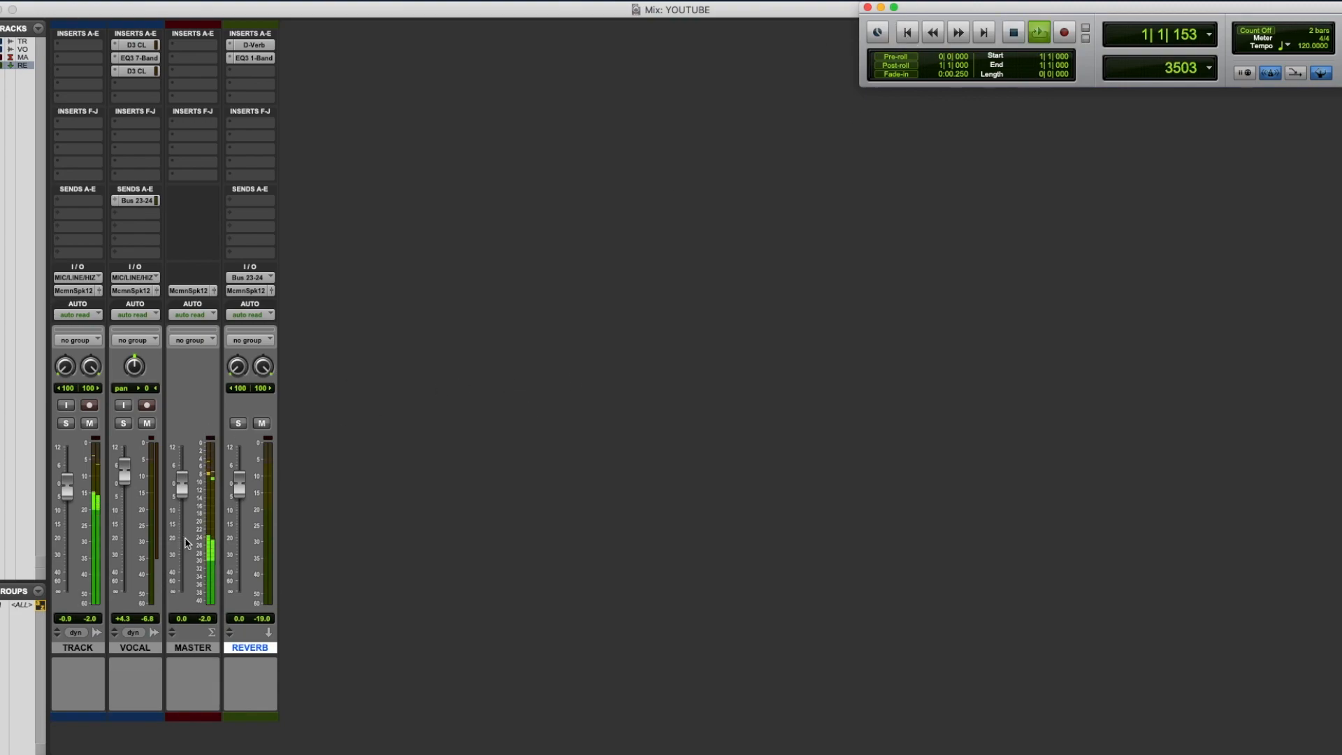
click(64, 497)
drag(126, 484, 127, 483)
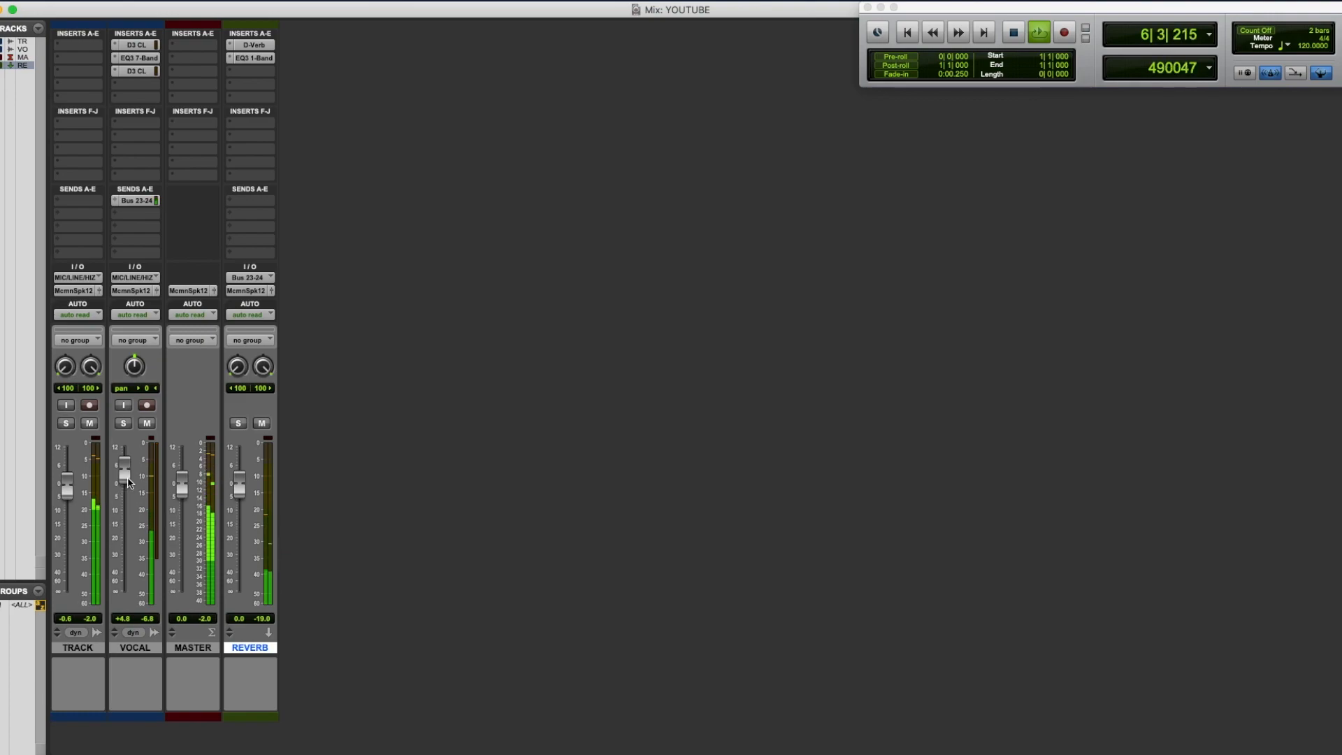
key(space)
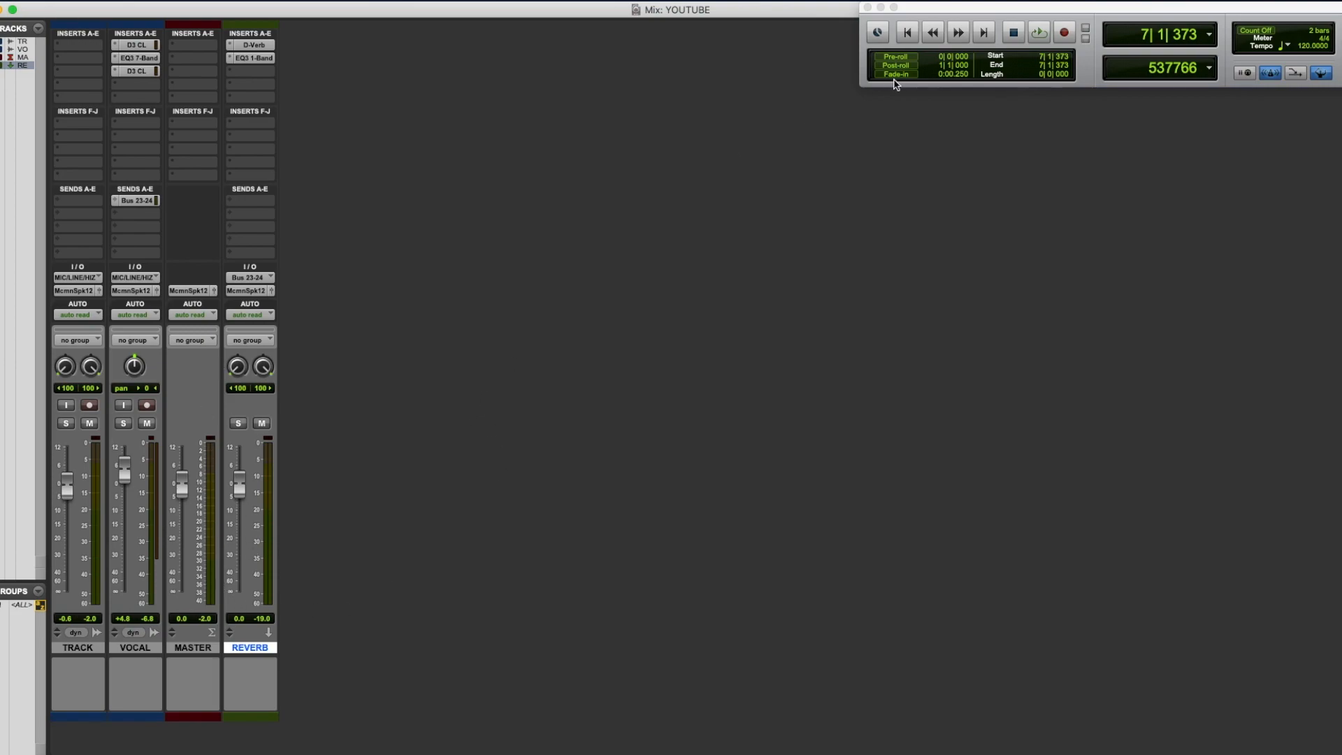
Step: Compare the mix from the start with the VOCAL track's three inserts bypassed and its Bus 23-24 send muted, and with all re-enabled
click(908, 33)
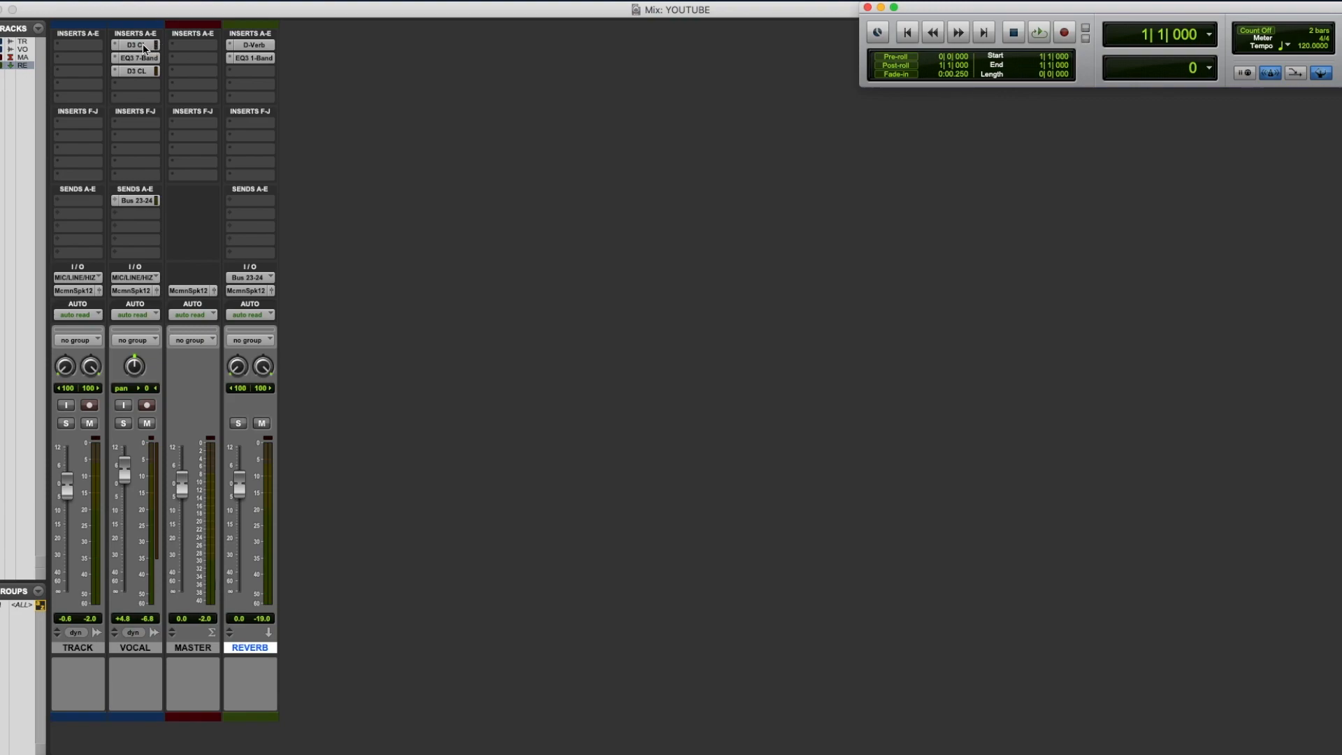
drag(143, 45, 144, 159)
click(140, 200)
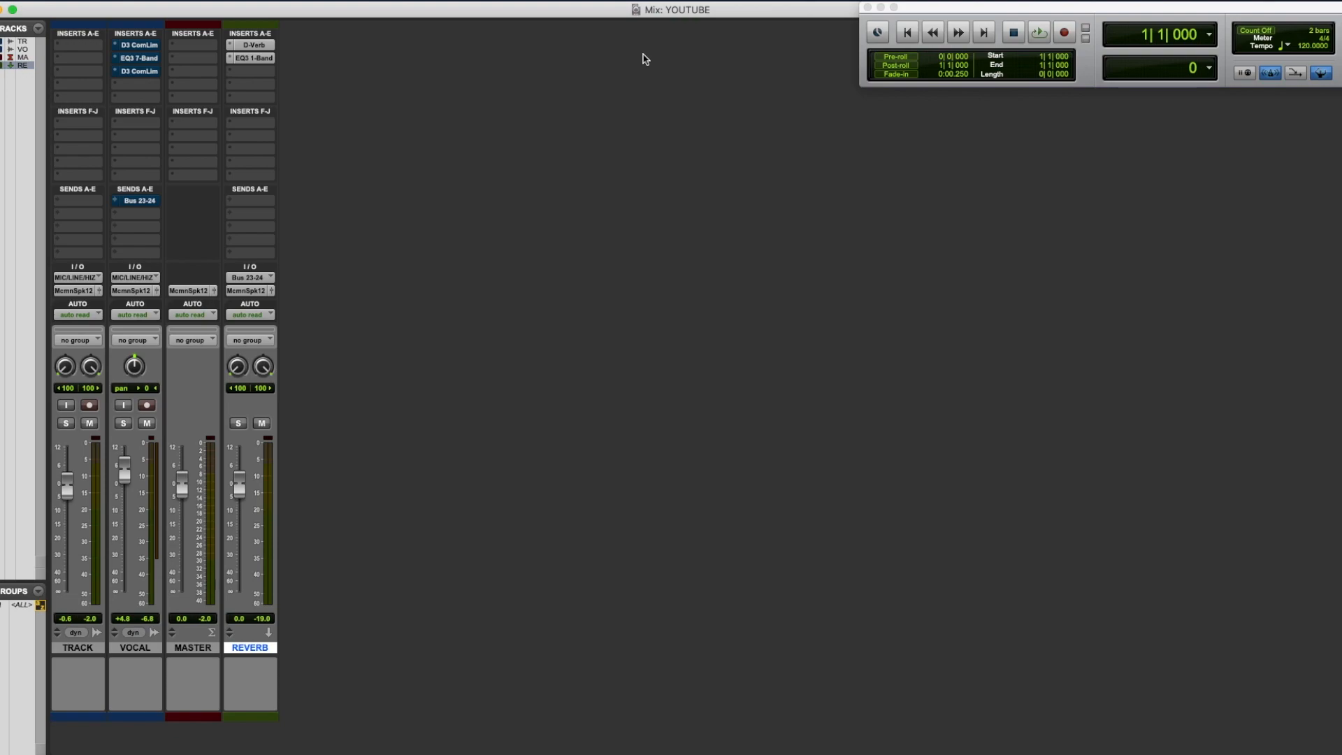
click(912, 38)
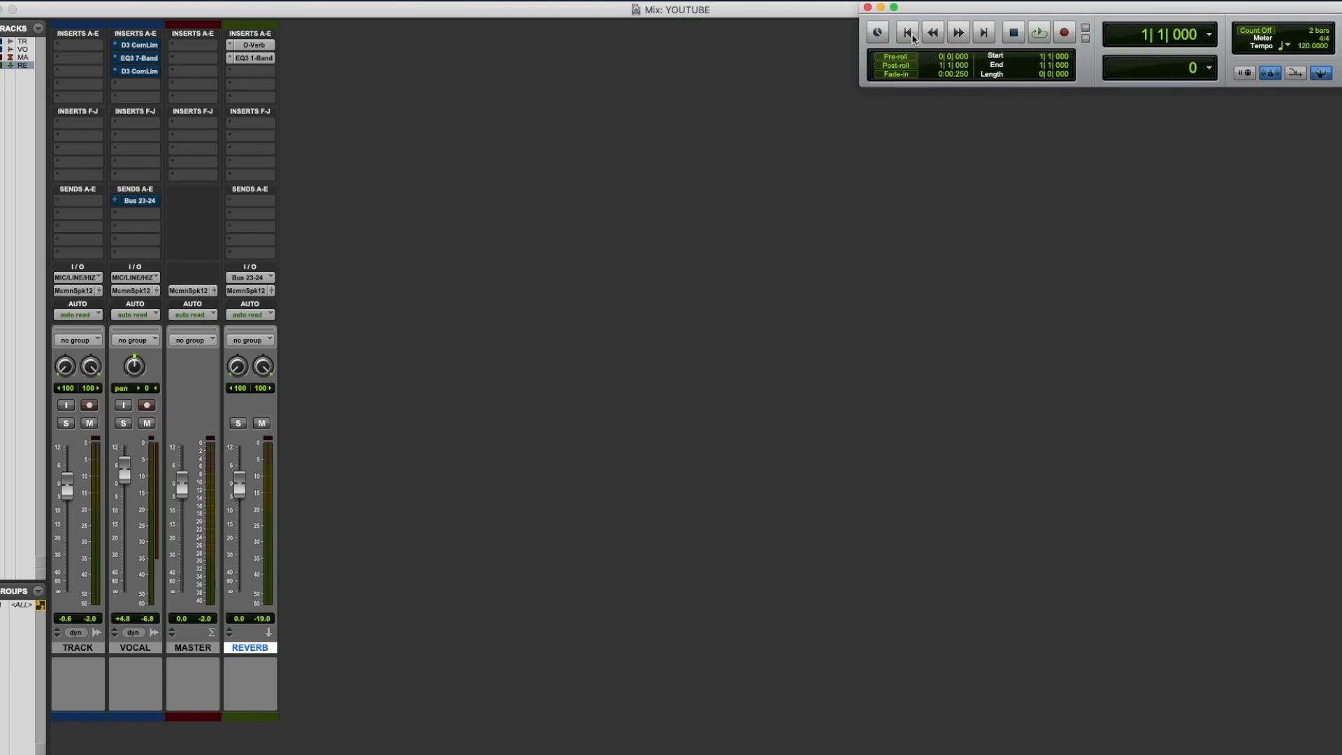
key(space)
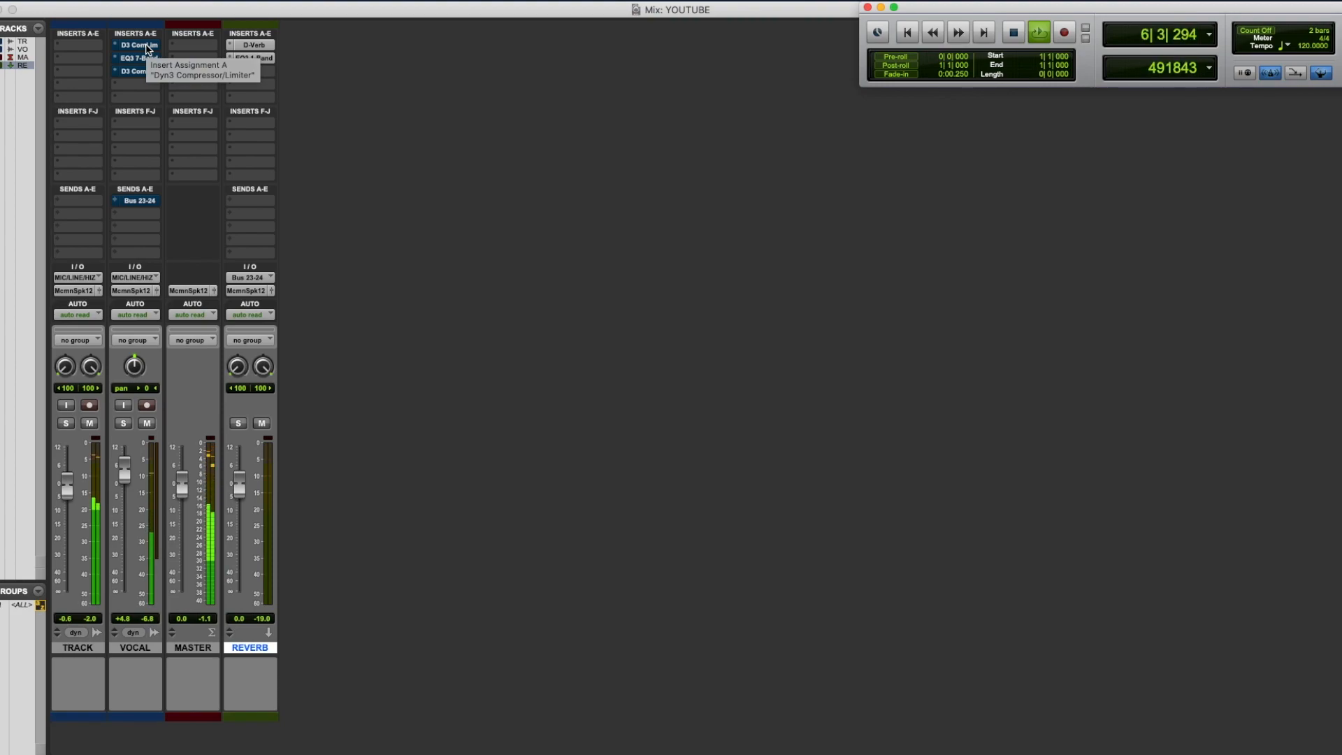
click(147, 47)
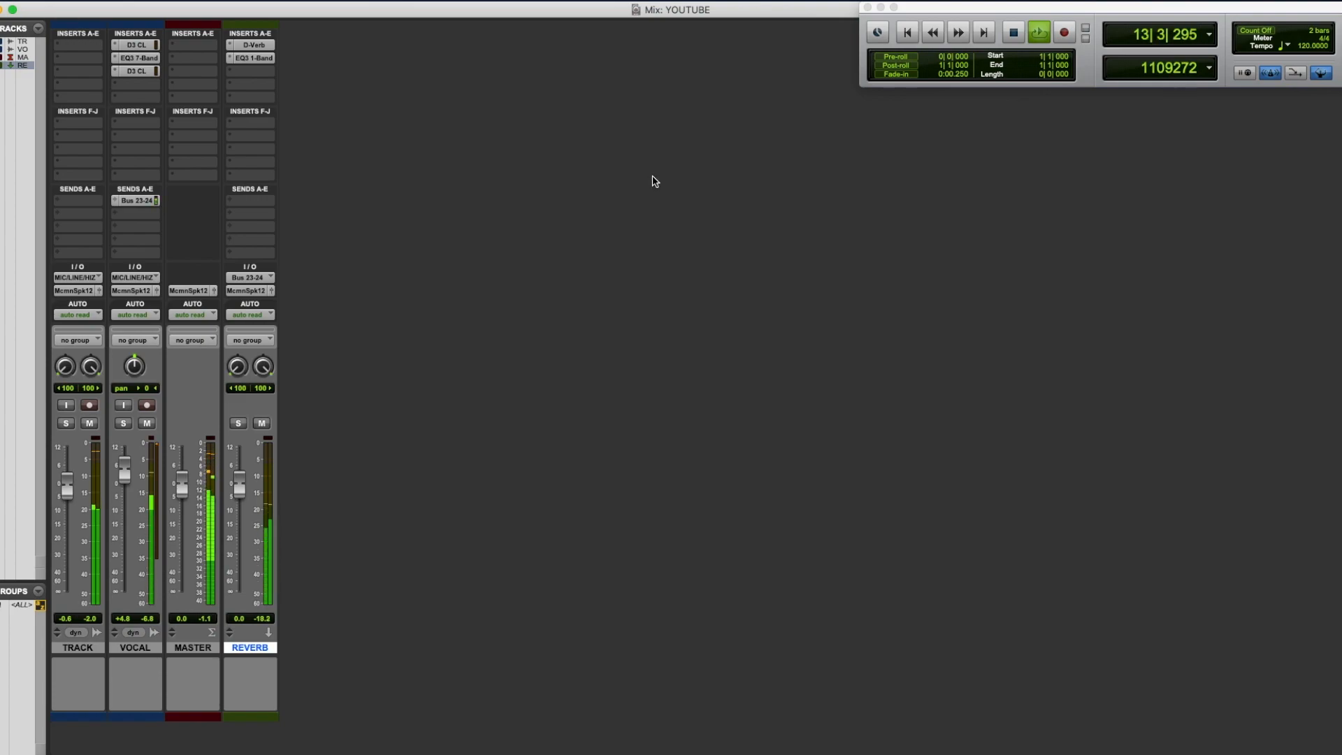
click(1018, 39)
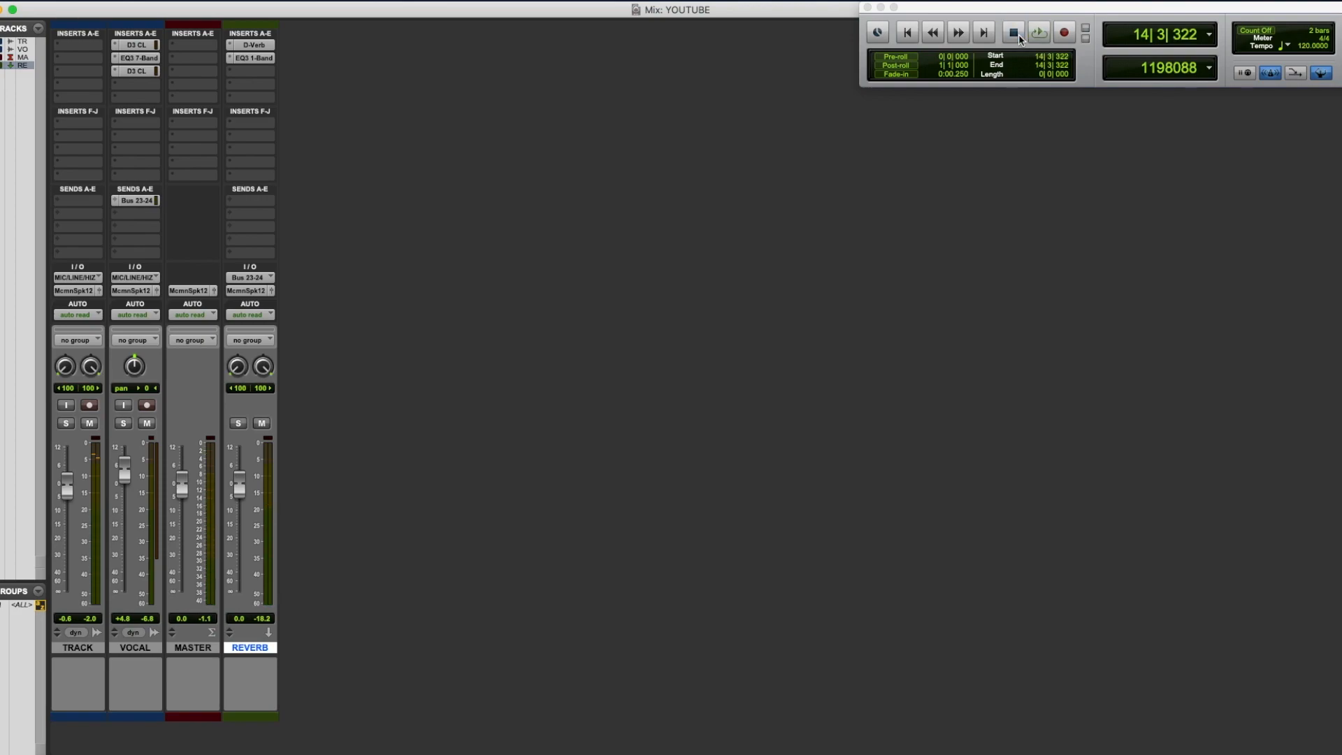